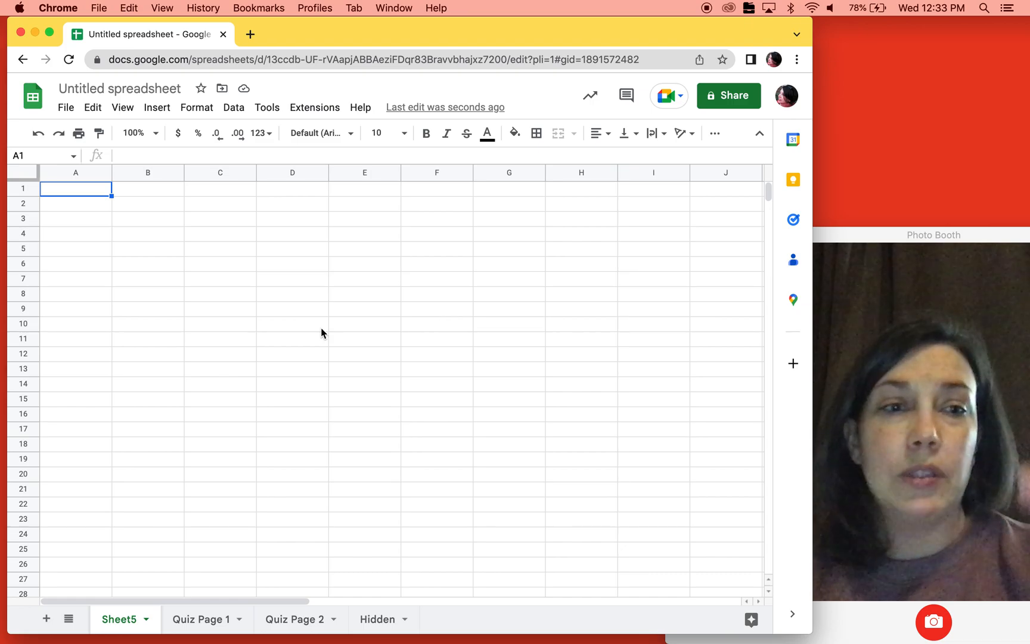
- Narrow all columns of the blank sheet at once to a small, equal width
left_click(22, 176)
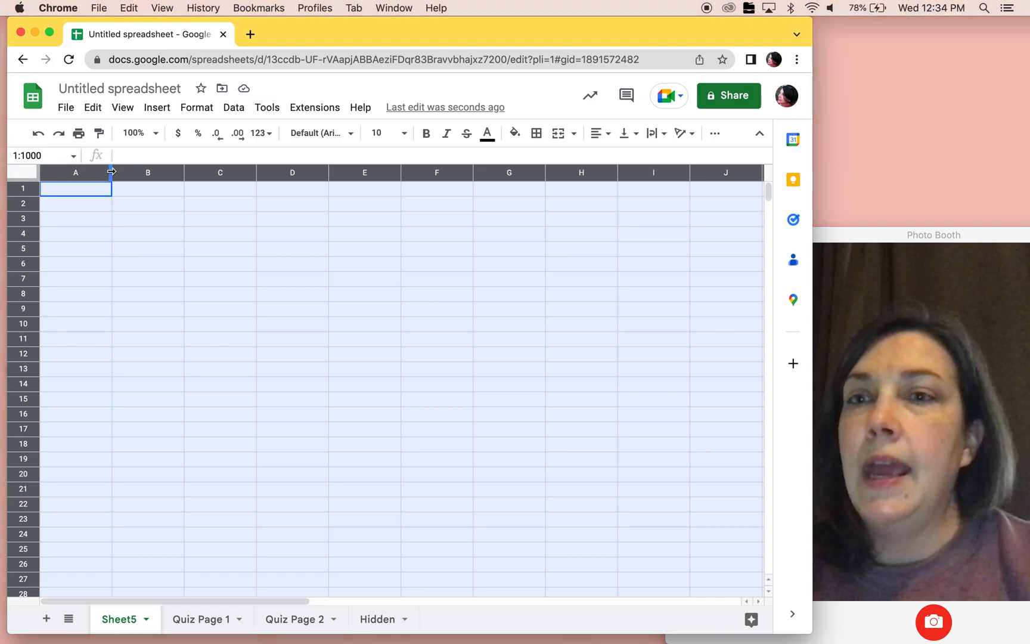
left_click_drag(111, 171, 48, 170)
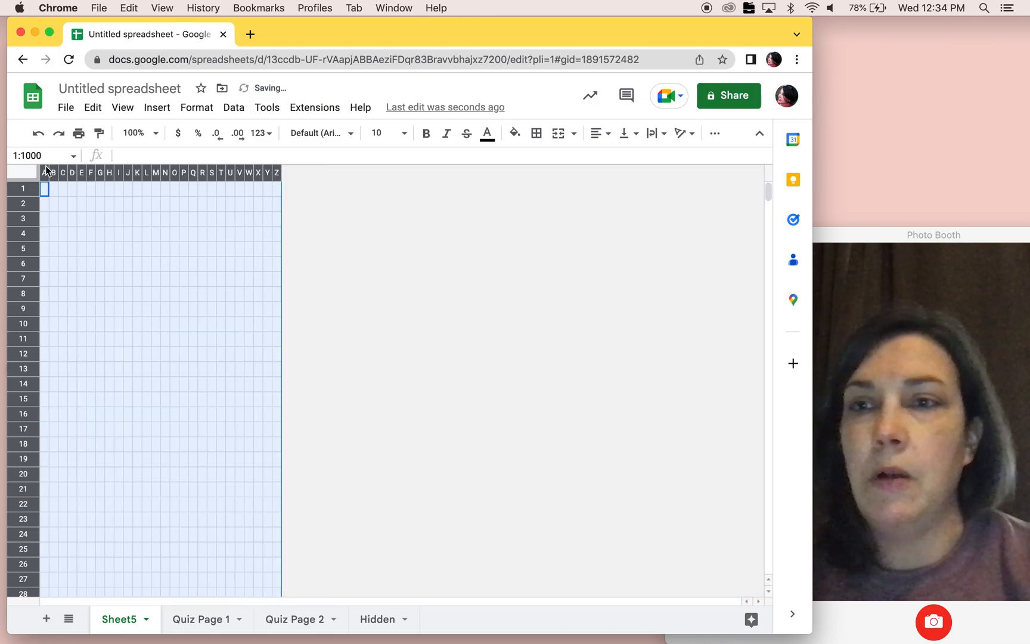
left_click(118, 398)
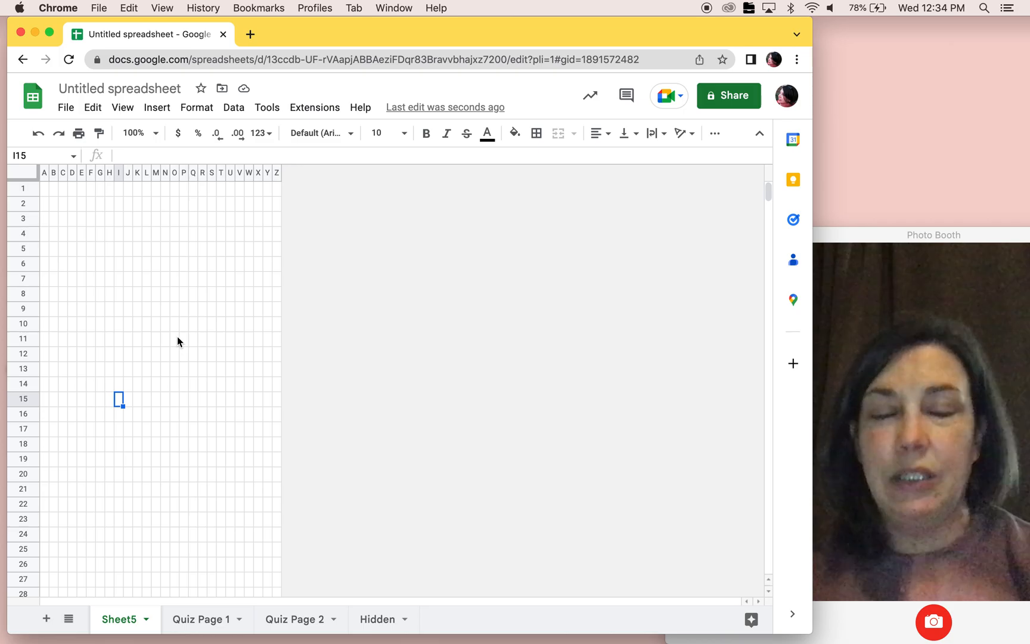
- Insert 26 columns to the left of A6:Z6 twice, keeping the narrow column width
left_click(44, 264)
left_click_drag(190, 266, 276, 267)
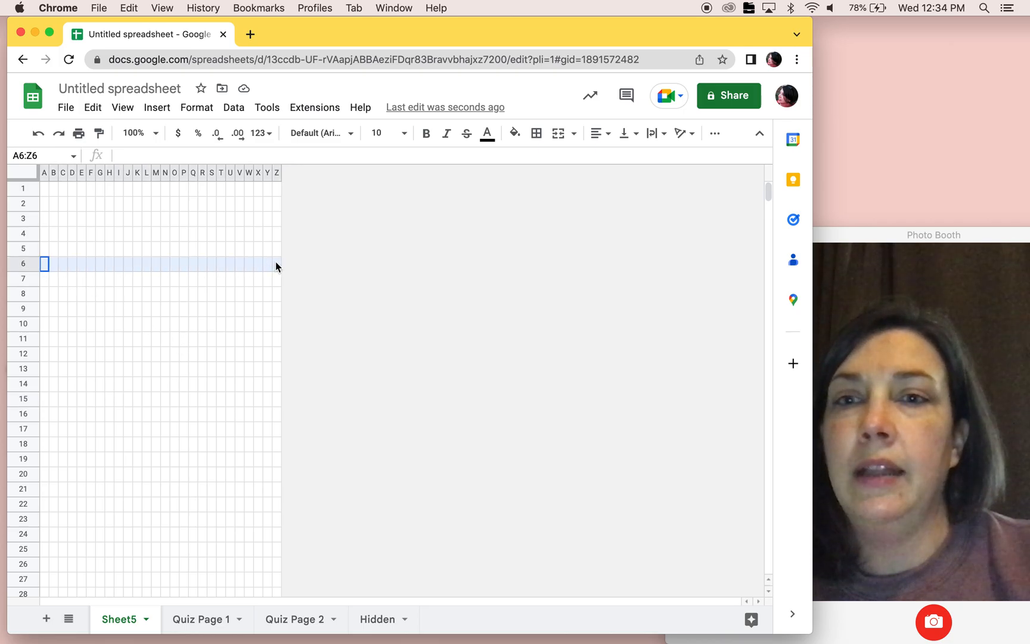
right_click(172, 265)
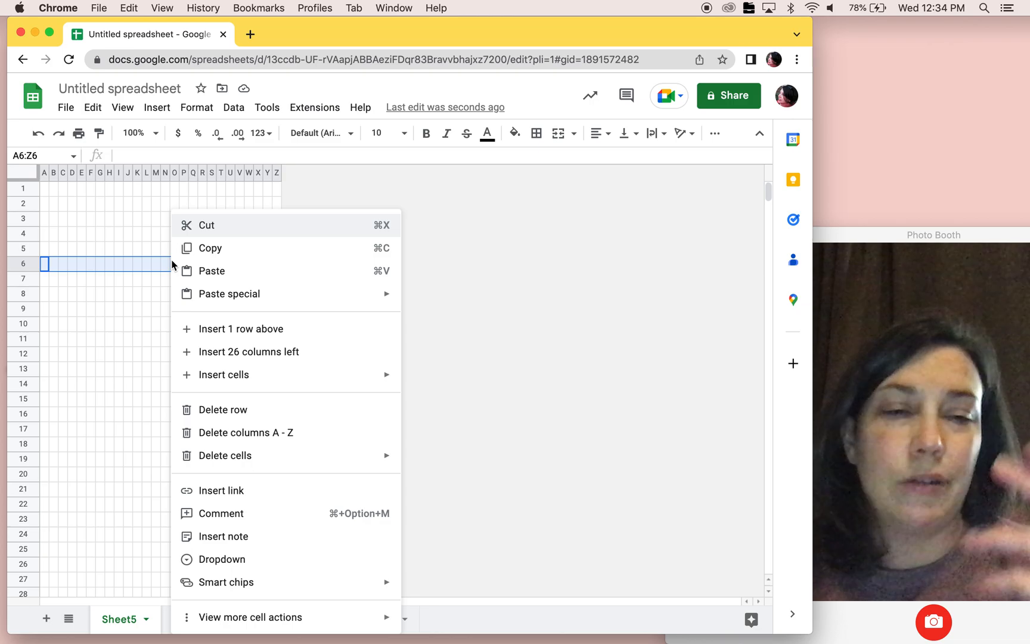
left_click(217, 356)
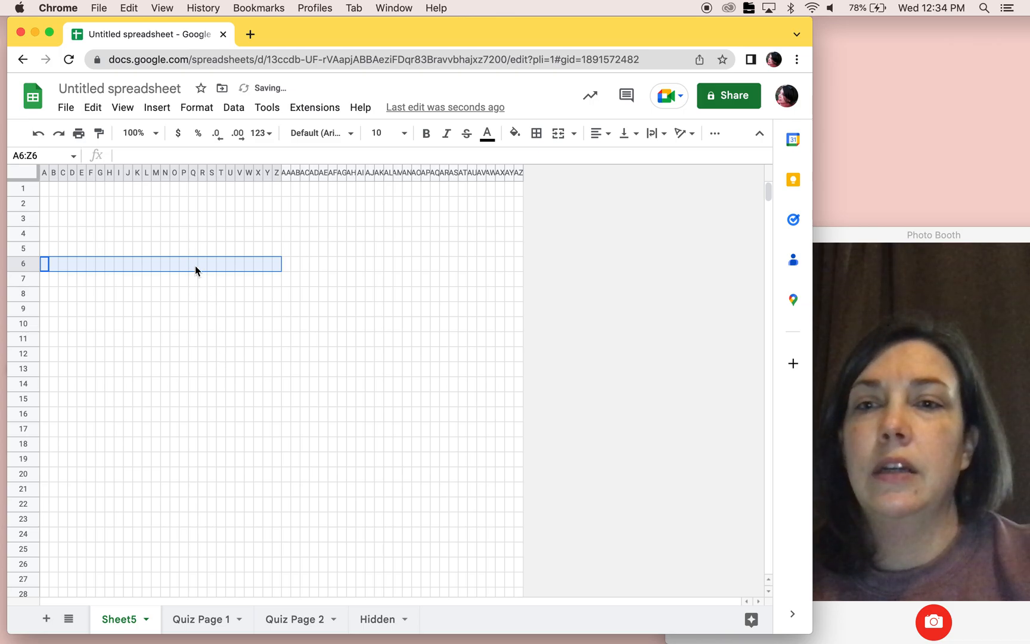
right_click(195, 266)
left_click(229, 349)
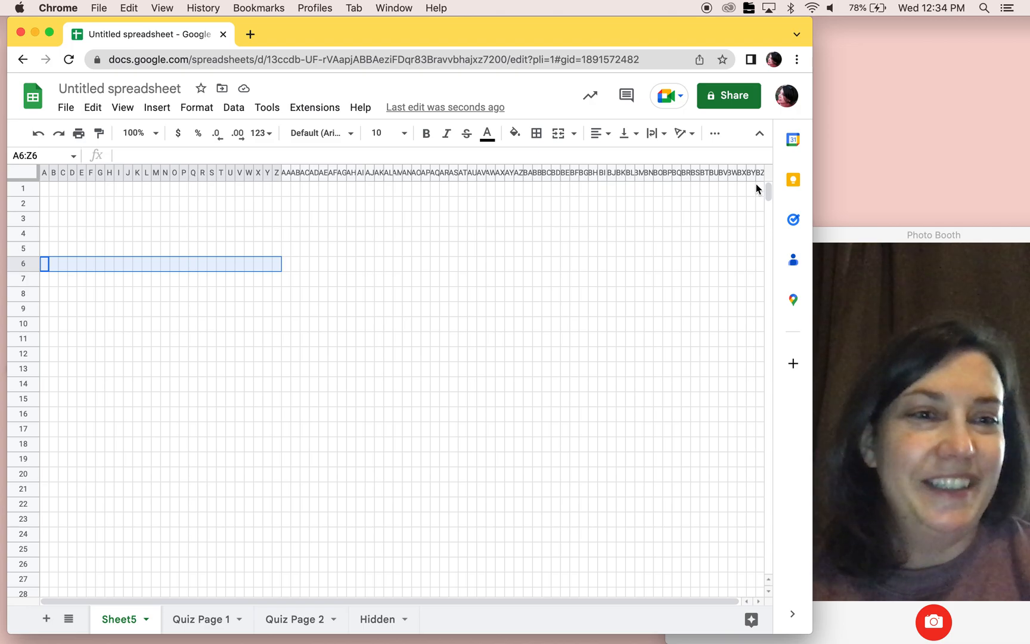
left_click(555, 370)
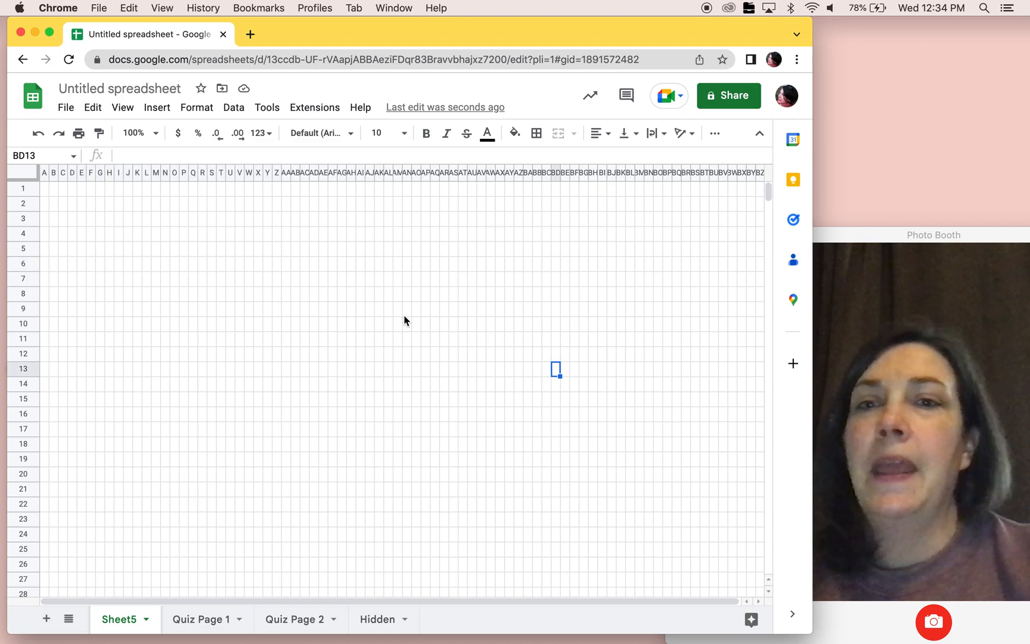
- Reduce the height of all rows at once so that the cells form small squares
left_click(21, 174)
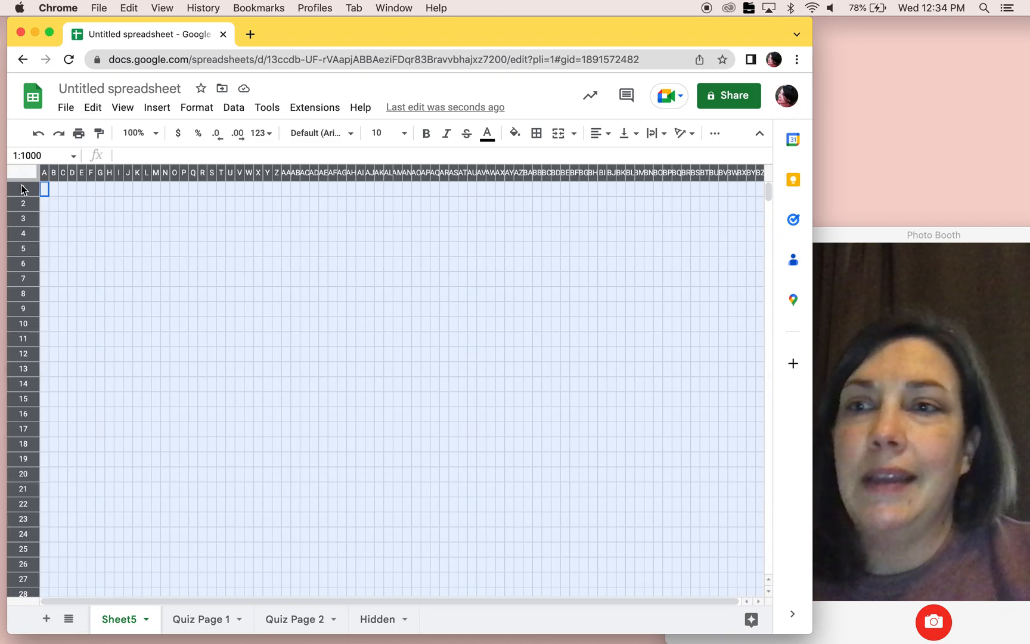
left_click_drag(22, 196, 22, 188)
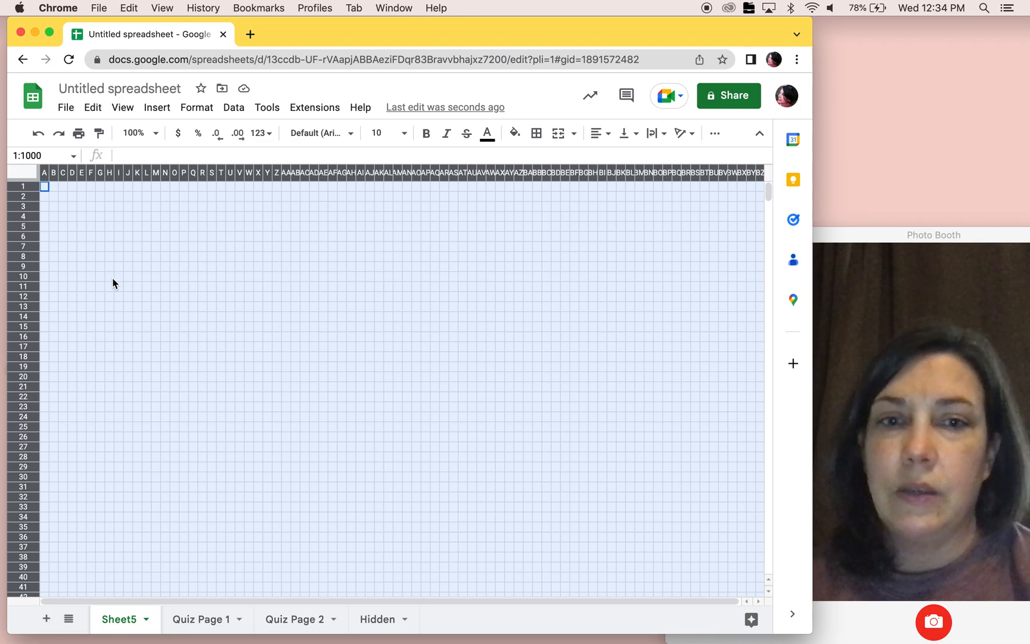
left_click(168, 331)
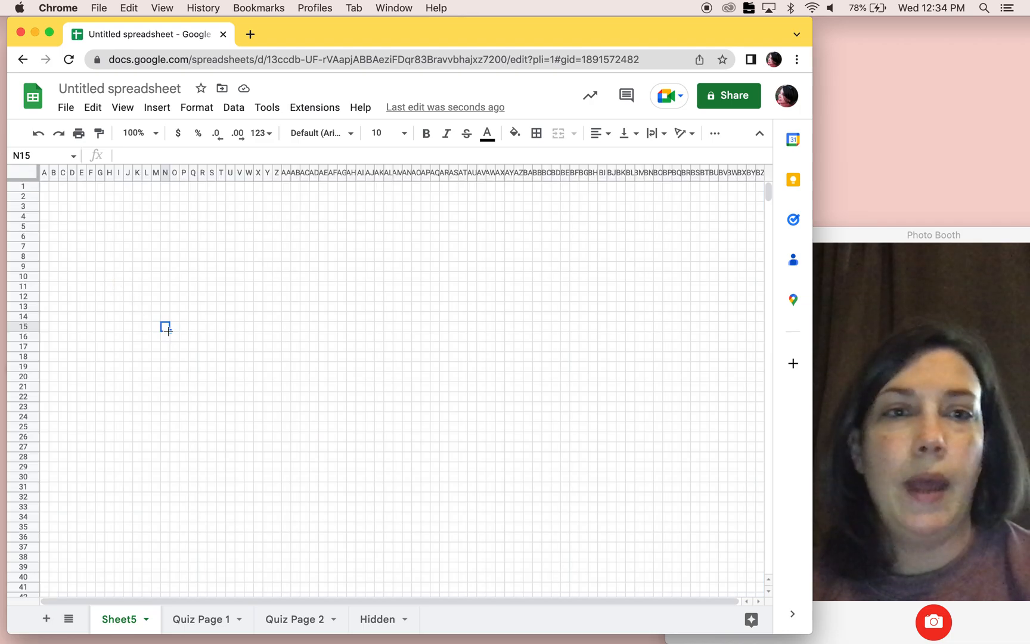
- Enter "a" in cells A1 and BZ1, and widen the browser window enough to fit every column
left_click(46, 187)
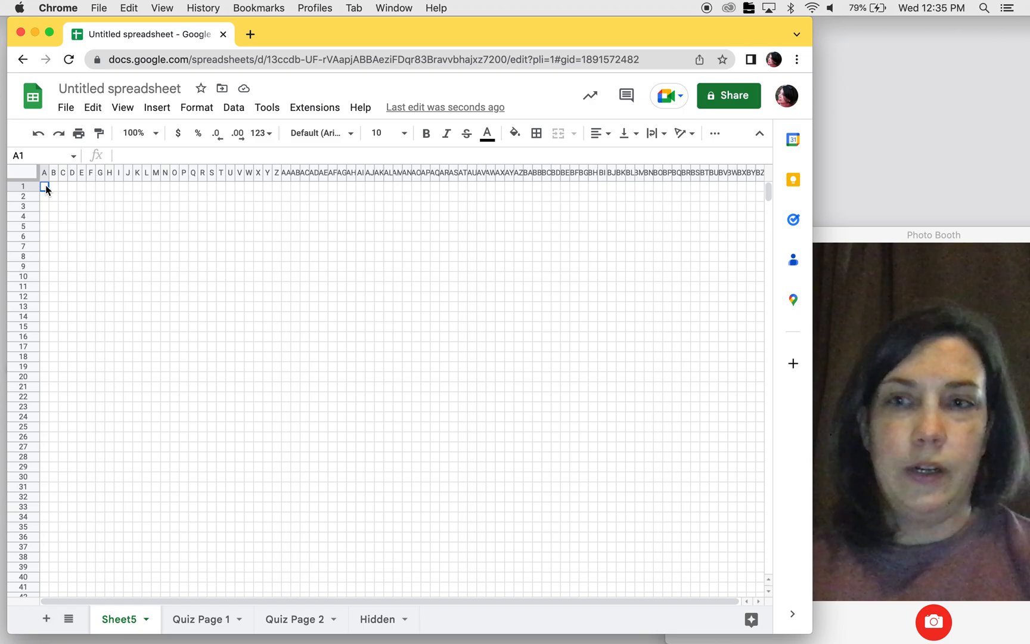
type("a")
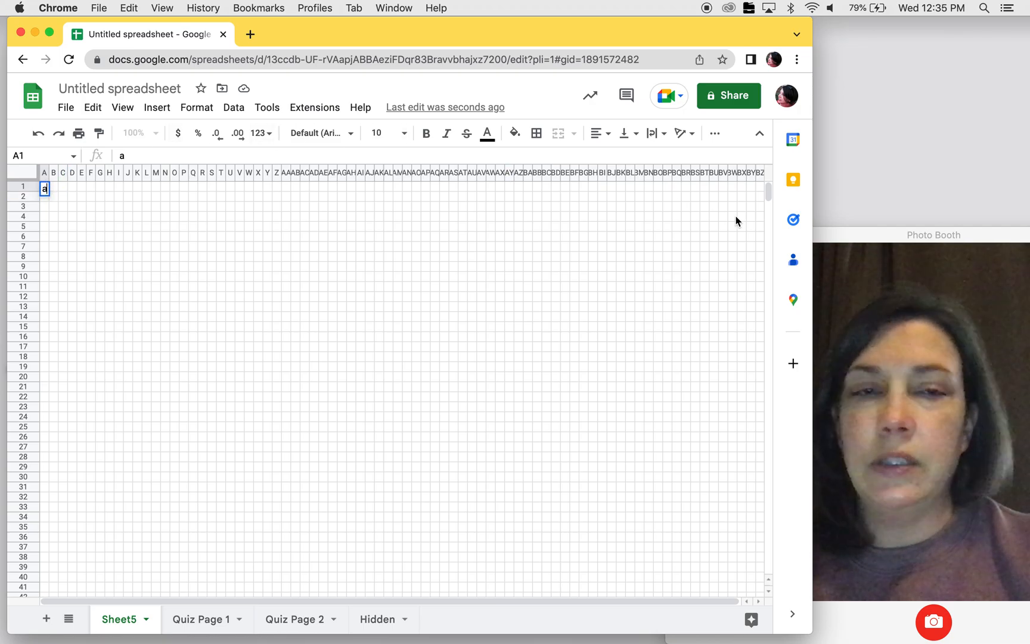
left_click(758, 188)
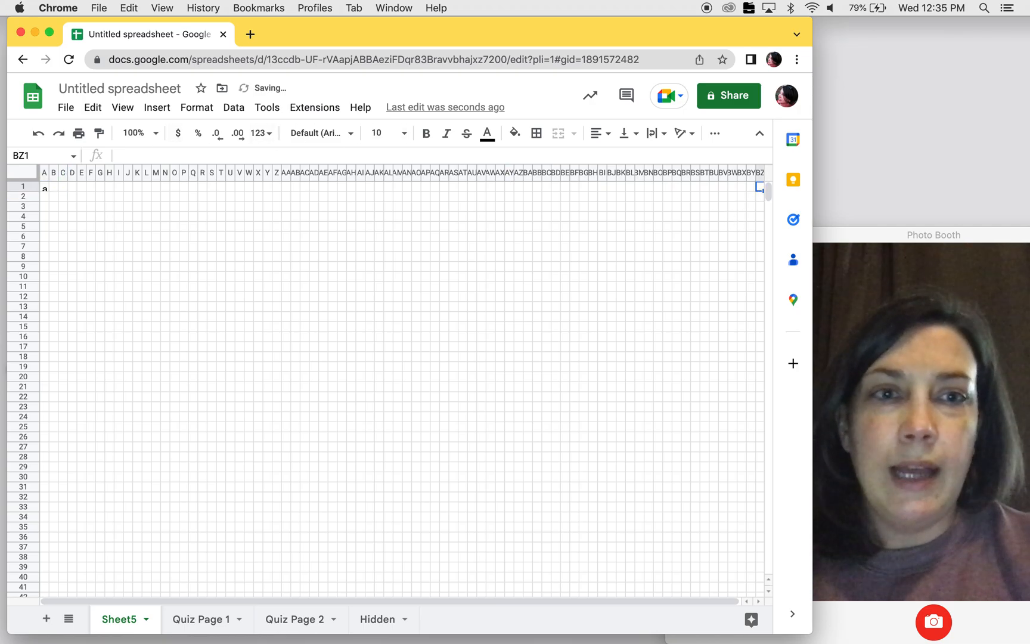
type("a")
left_click(594, 233)
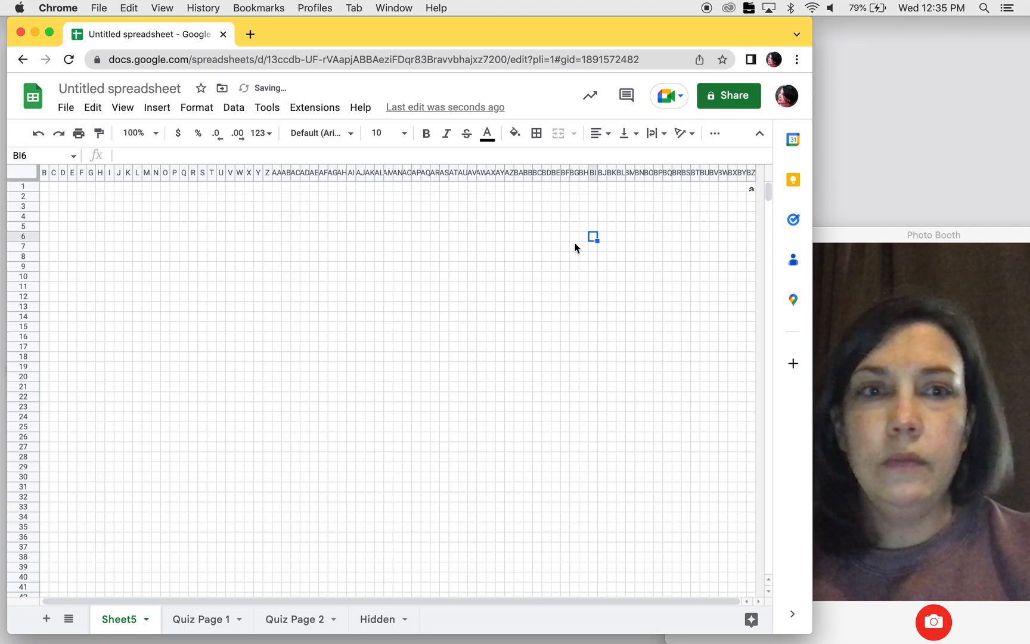
left_click_drag(813, 94, 822, 93)
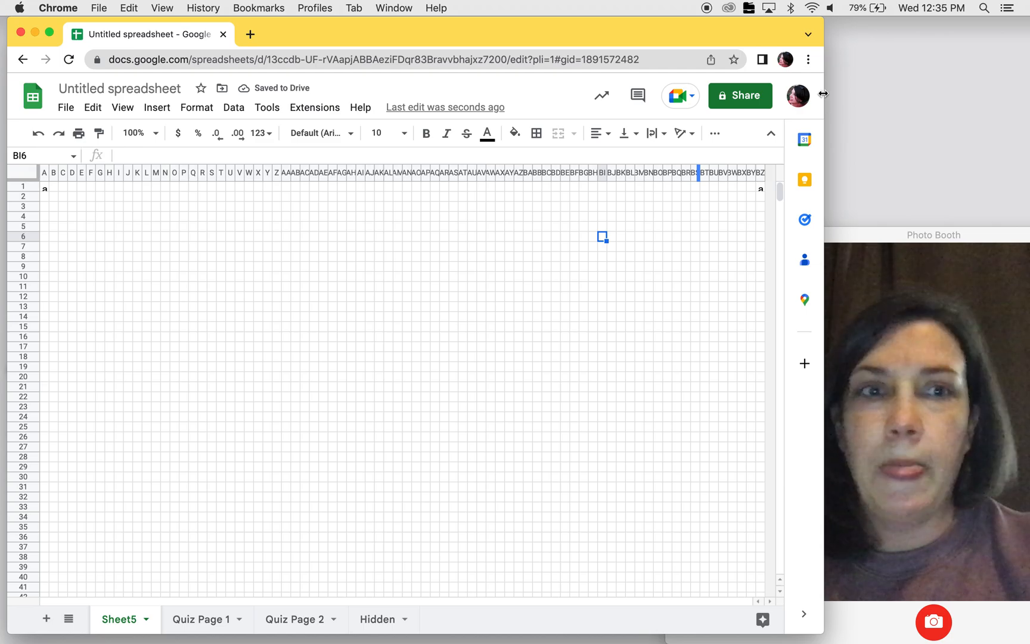
left_click_drag(823, 94, 840, 91)
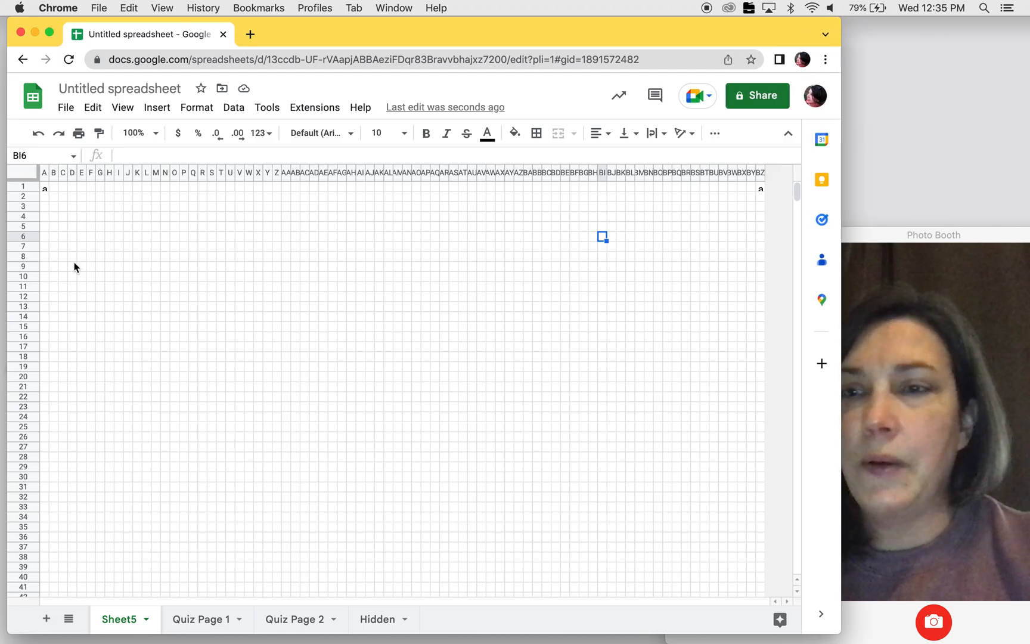
- Enter the numbers 1 to 13 down column A in cells A95 to A107 as page-end markers
scroll(139, 371, "down", 10)
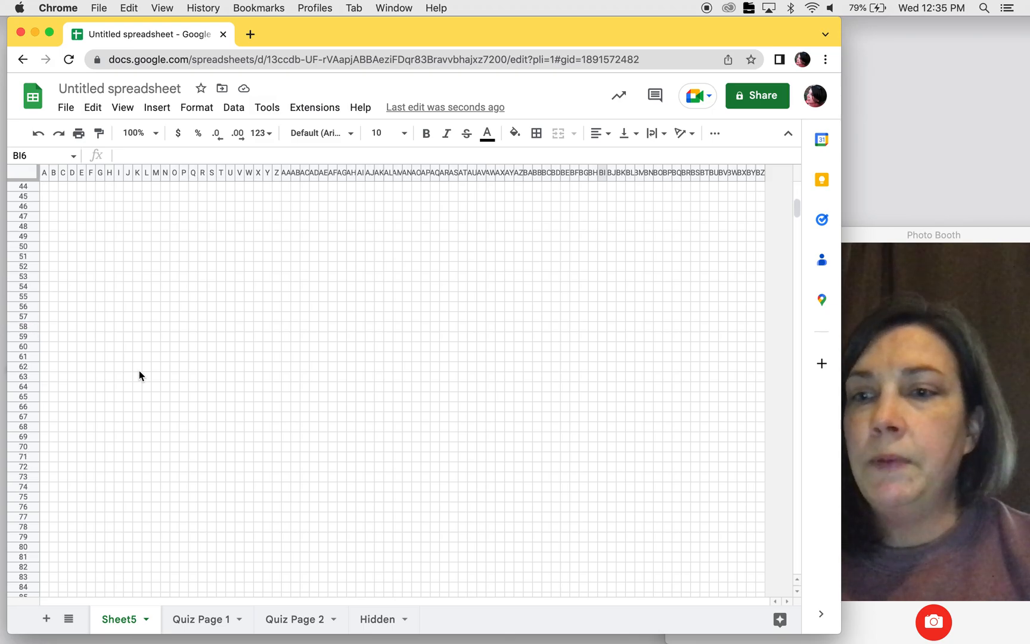
scroll(139, 375, "down", 4)
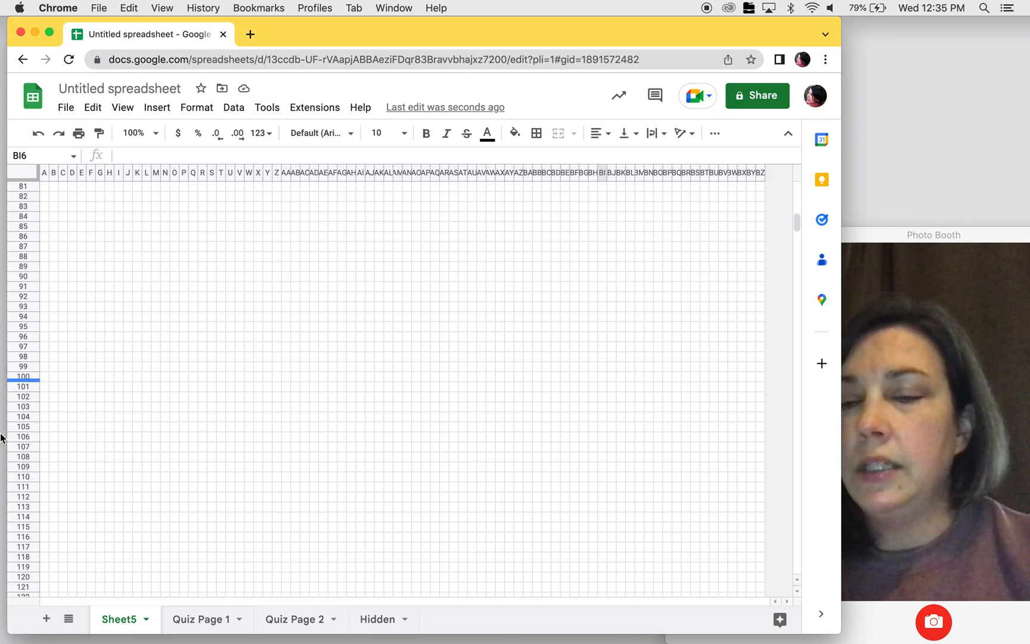
left_click(47, 328)
type("1")
key("Return")
type("2")
key("Return")
type("3")
key("Return")
type("4")
key("Return")
type("5")
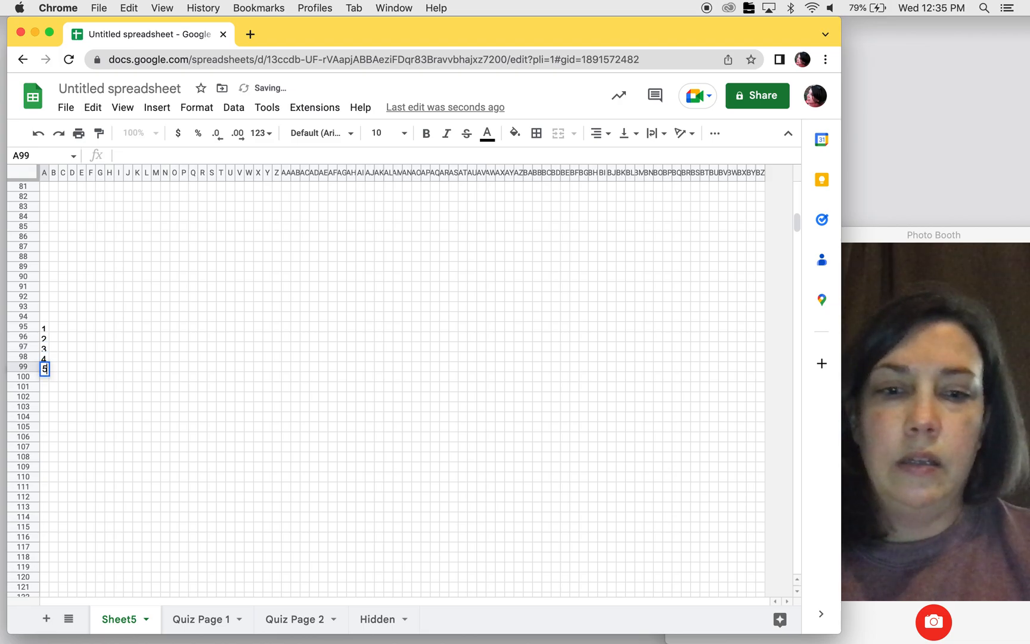
key("Return")
type("6")
key("Return")
type("7")
key("Return")
type("8 ")
type("9")
key("Return")
type("10")
key("Return")
type("11")
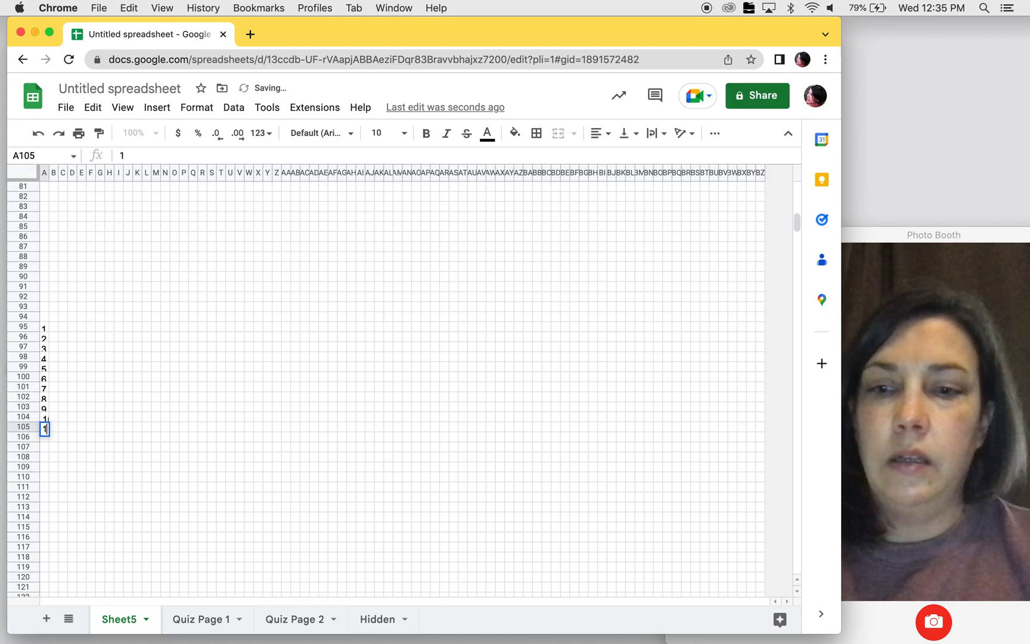
key("Return")
type("12")
key("Return")
type("13")
key("Return")
left_click(184, 487)
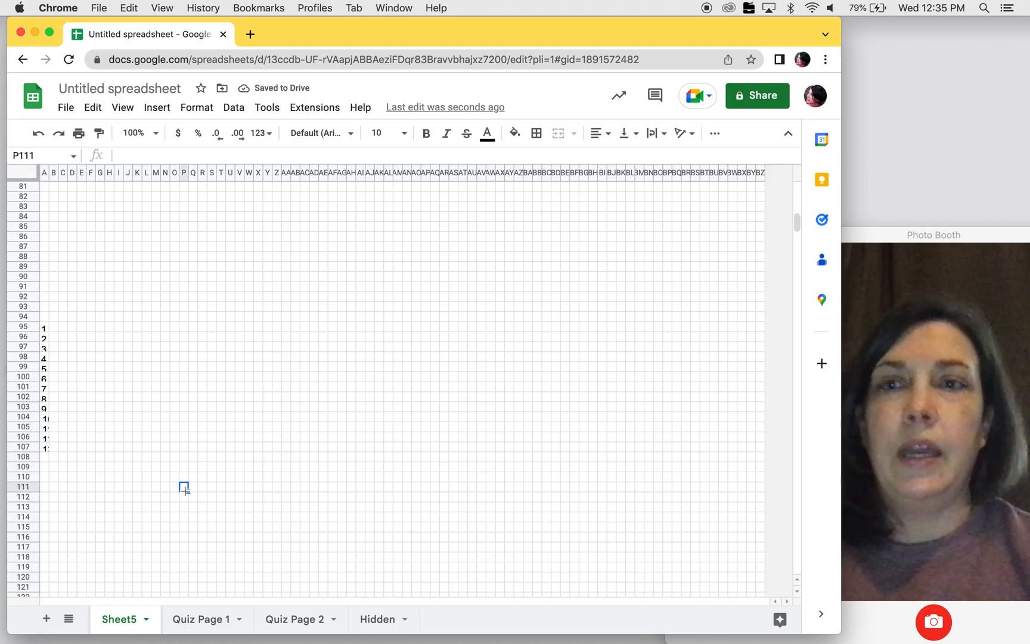
- Preview the sheet for printing to check at which numbered row the first page ends, and leave without printing
left_click(78, 134)
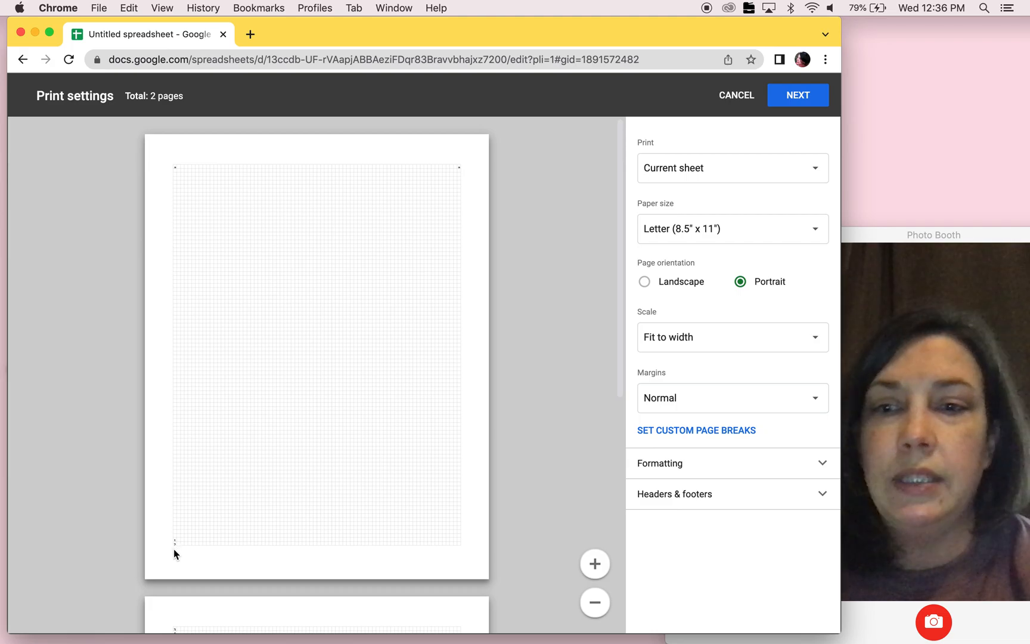
scroll(242, 516, "down", 1)
scroll(242, 520, "down", 2)
scroll(241, 519, "up", 2)
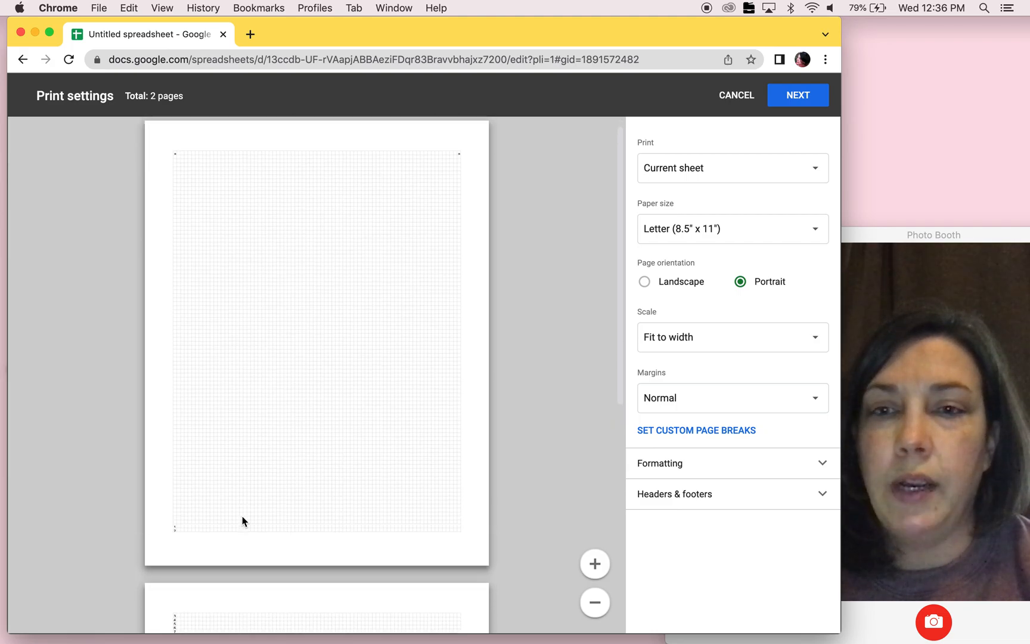
left_click(733, 97)
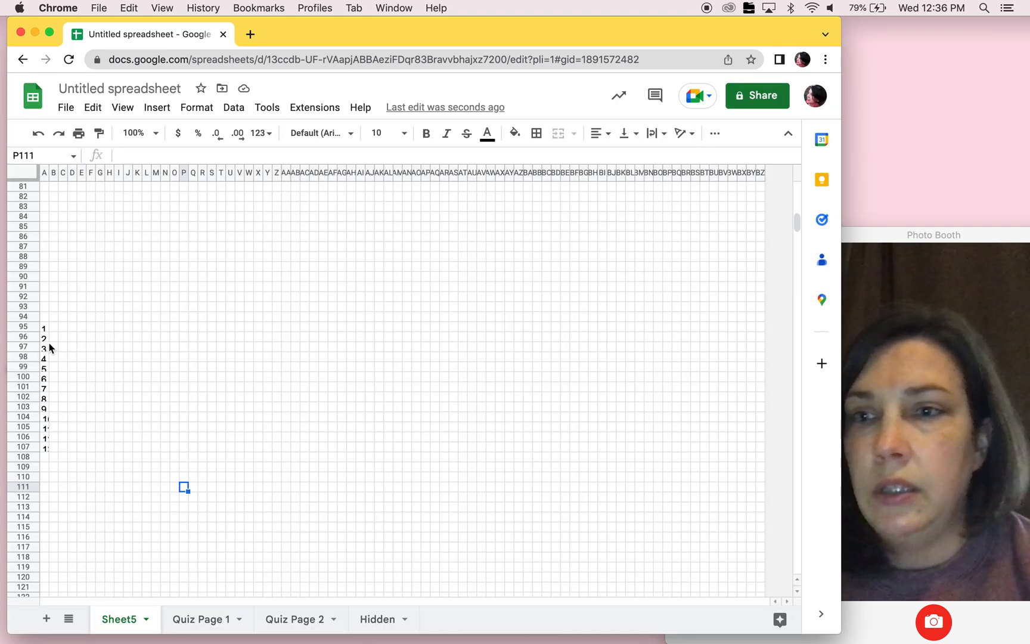
- Delete the marker numbers from cells A97 to A107
left_click_drag(50, 348, 48, 447)
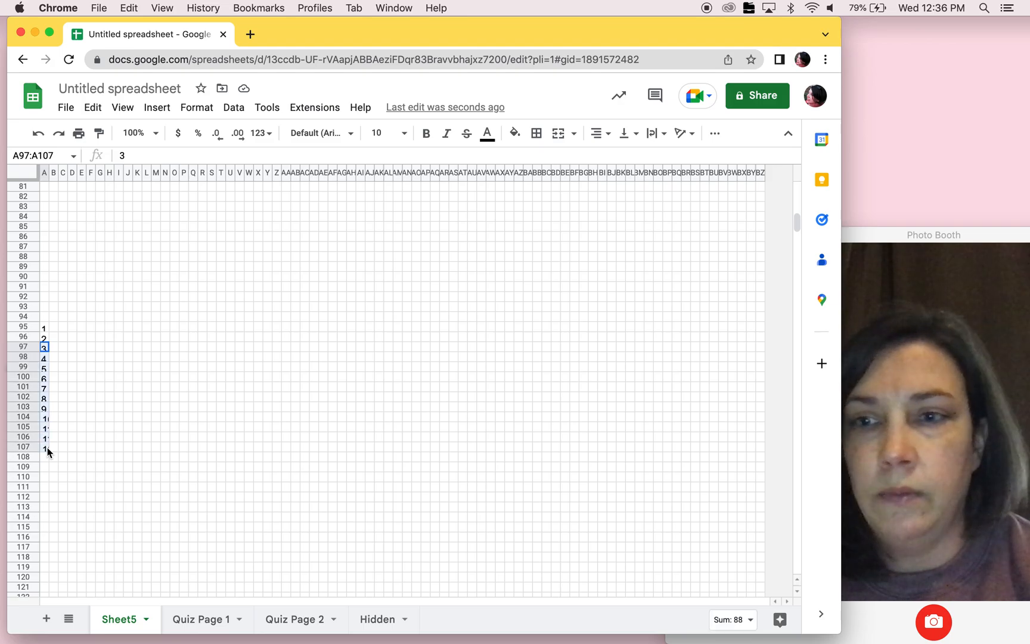
key("Delete")
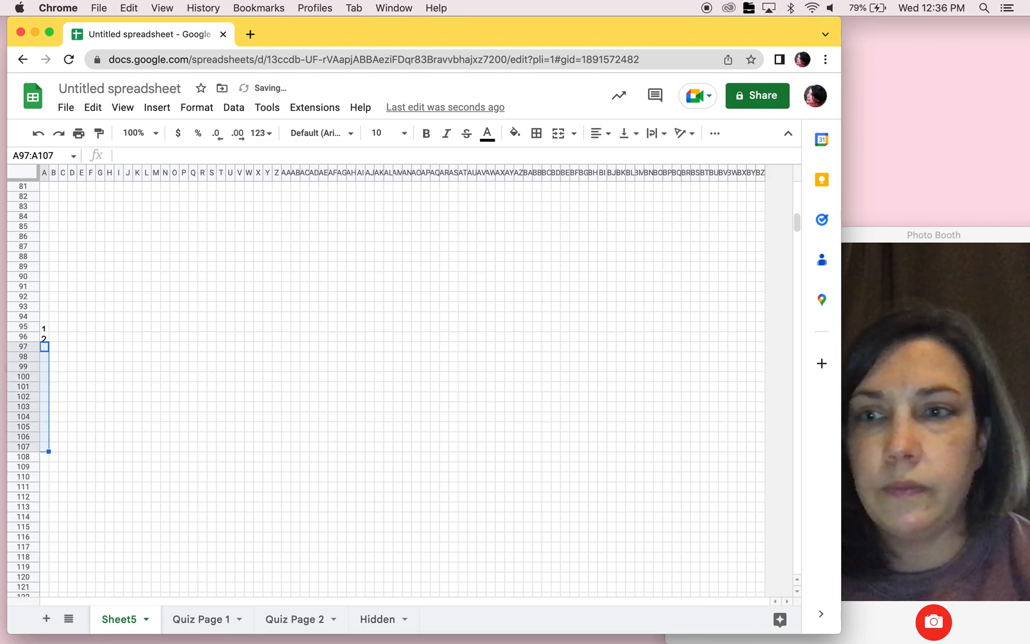
left_click(117, 375)
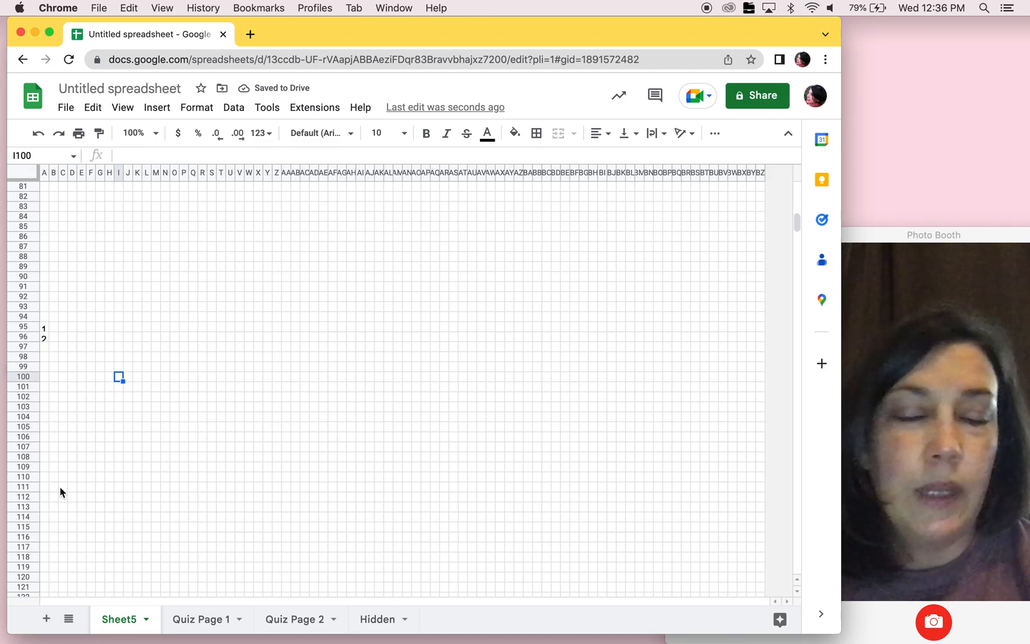
- Delete rows 97 to 1000, the surplus rows beyond the end of the first printed page
left_click_drag(24, 348, 13, 640)
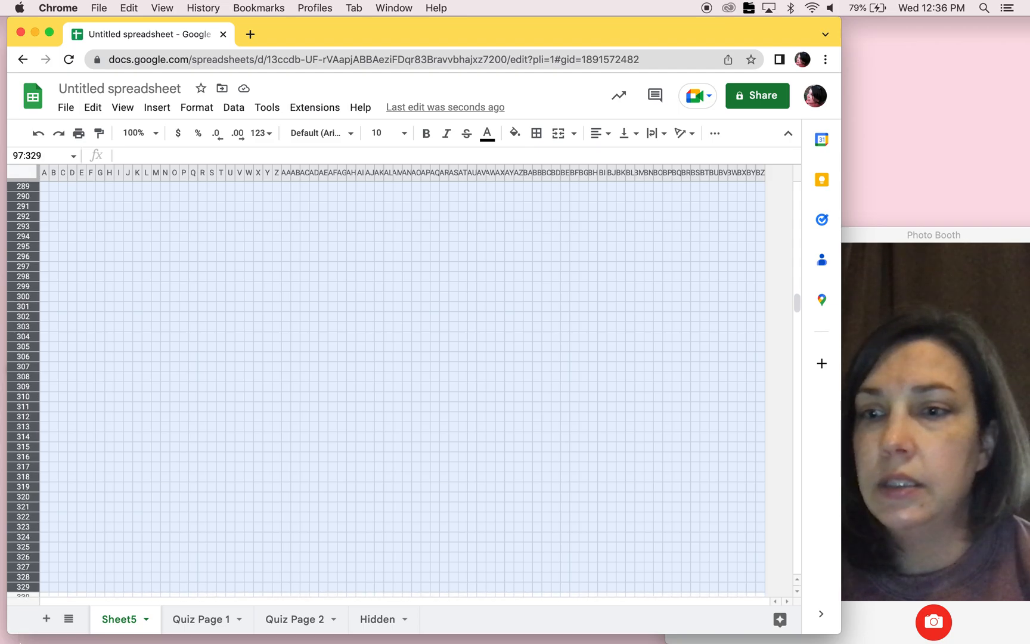
left_click_drag(13, 641, 13, 641)
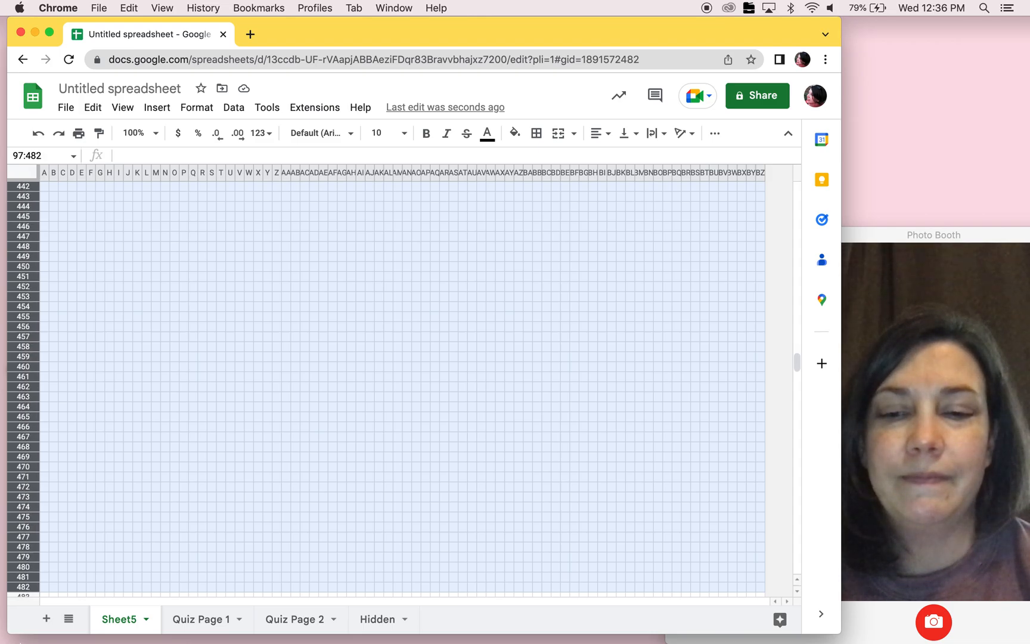
left_click_drag(13, 641, 13, 640)
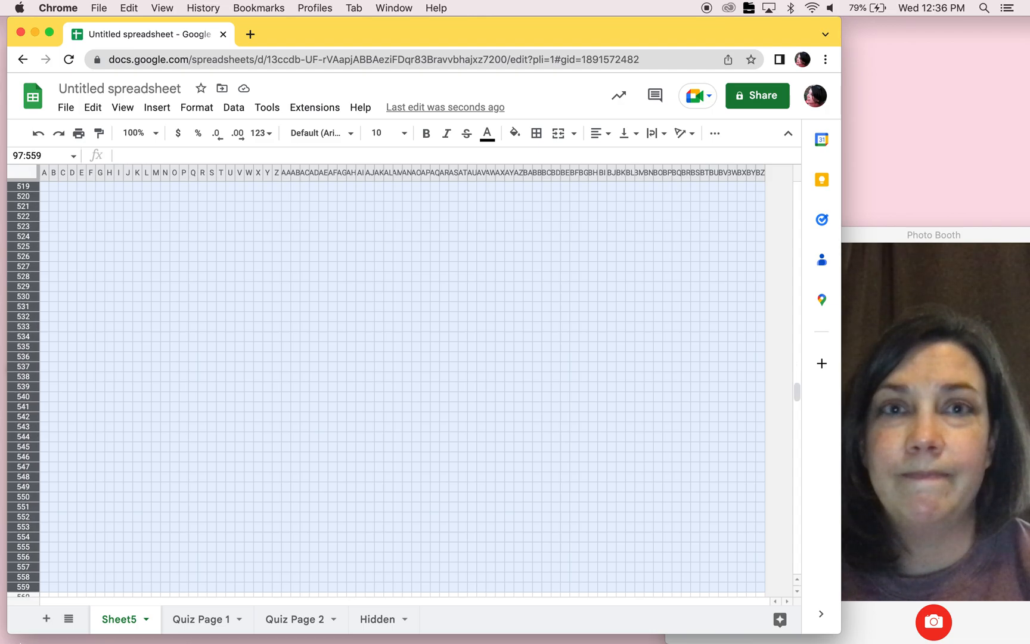
mouse_move(13, 641)
left_mouse_down()
mouse_move(16, 610)
mouse_move(22, 643)
left_mouse_up()
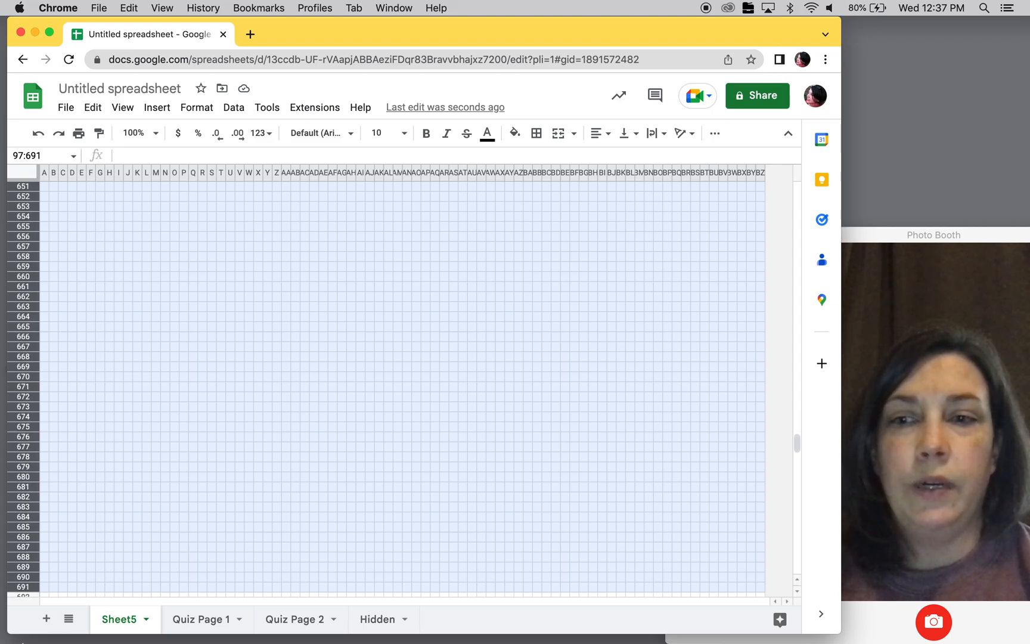
key("shift+Down")
key("shift+Down")
key("shift+Down")
key("shift+Down")
key("shift+Down")
key("shift+Down")
key("shift+Down")
key("shift+Down")
key("shift+Down")
key("shift+Down")
key("shift+Down")
key("shift+Down")
key("shift+Down")
key("shift+Down")
key("shift+Down")
key("shift+Down")
key("shift+Down")
key("shift+Down")
key("shift+Down")
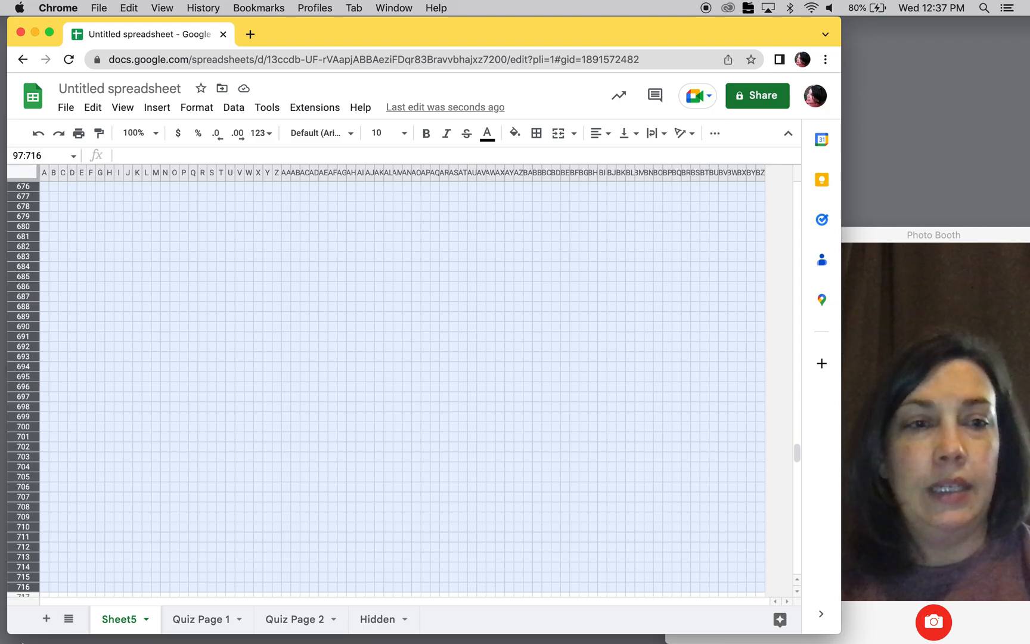
key("shift+Down")
key("shift+Down")
key("shift+Down")
key("shift+Down")
key("shift+Down")
key("shift+Down")
key("shift+Down")
key("shift+Down")
key("shift+Down")
key("shift+Down")
key("shift+Down")
key("shift+Down")
key("shift+Down")
key("shift+Down")
key("shift+Down")
key("shift+Down")
key("shift+Down")
key("shift+Down")
key("shift+Down")
key("shift+Down")
key("shift+Down")
key("shift+Down")
key("shift+Down")
key("shift+Down")
key("shift+Down")
key("shift+Down")
key("shift+Down")
key("shift+Down")
key("shift+Down")
key("shift+Down")
key("shift+Down")
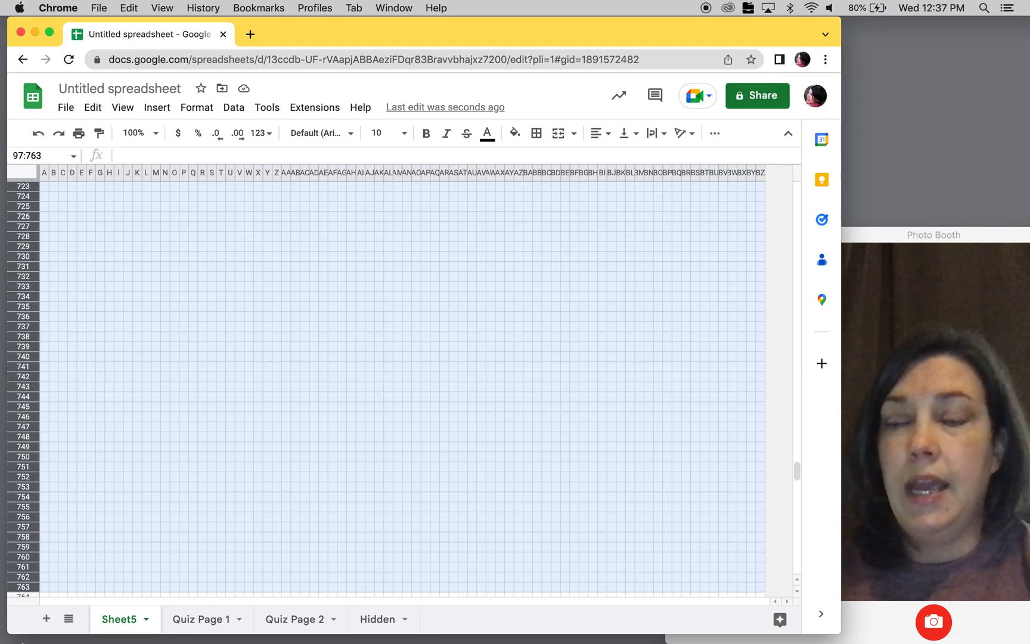
key("shift+Down")
key("shift+Down")
key("shift+Down")
key("shift+Down")
key("shift+Down")
key("shift+Down")
key("shift+Down")
key("shift+Down")
key("shift+Down")
key("shift+Down")
key("shift+Down")
key("shift+Down")
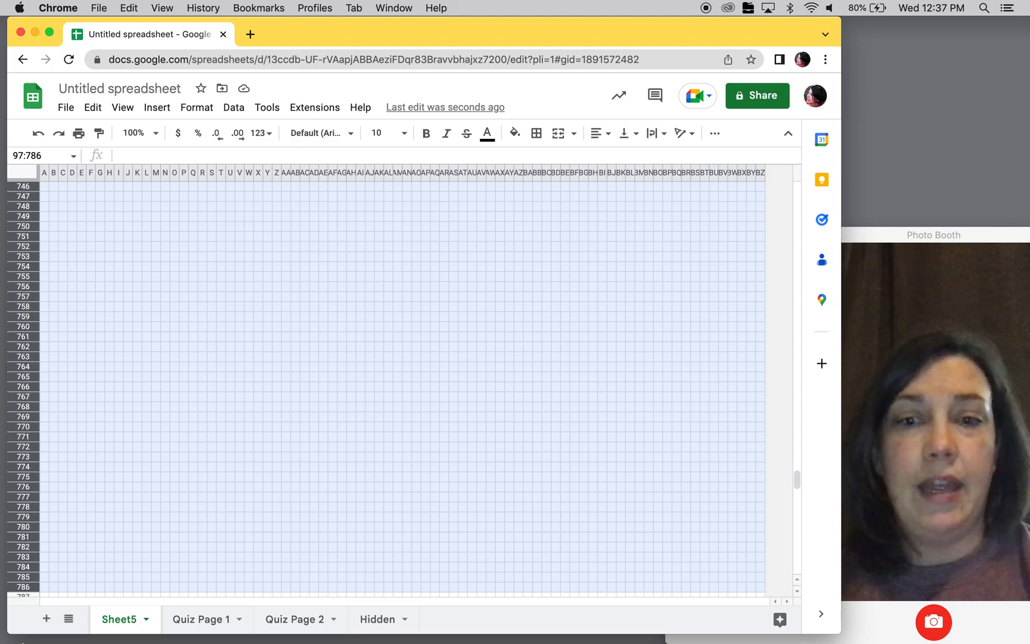
key("shift+Down")
key("shift+Down")
key("shift+Down")
key("shift+Down")
key("shift+Down")
key("shift+Down")
key("shift+Down")
key("shift+Down")
key("shift+Down")
key("shift+Down")
key("shift+Down")
key("shift+Down")
key("shift+Down")
key("shift+Down")
key("shift+Down")
key("shift+Down")
key("shift+Down")
key("shift+Down")
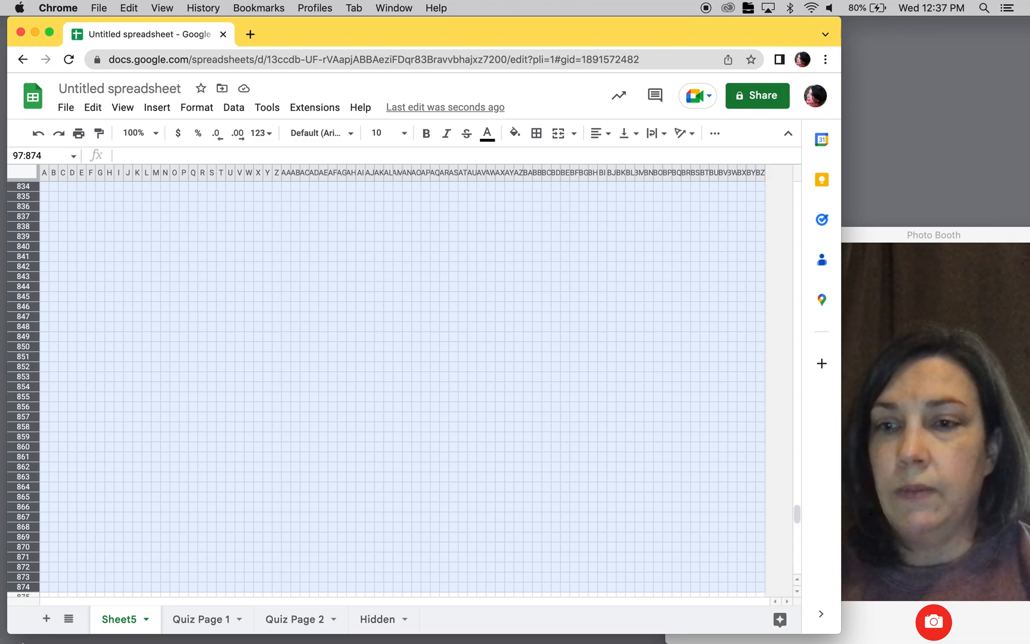
key("shift+Down")
key("shift+Down")
key("shift+Down")
key("shift+Down")
key("shift+Down")
key("shift+Down")
key("shift+Down")
key("shift+Down")
key("shift+Down")
key("shift+Down")
key("shift+Down")
key("shift+Down")
key("shift+Down")
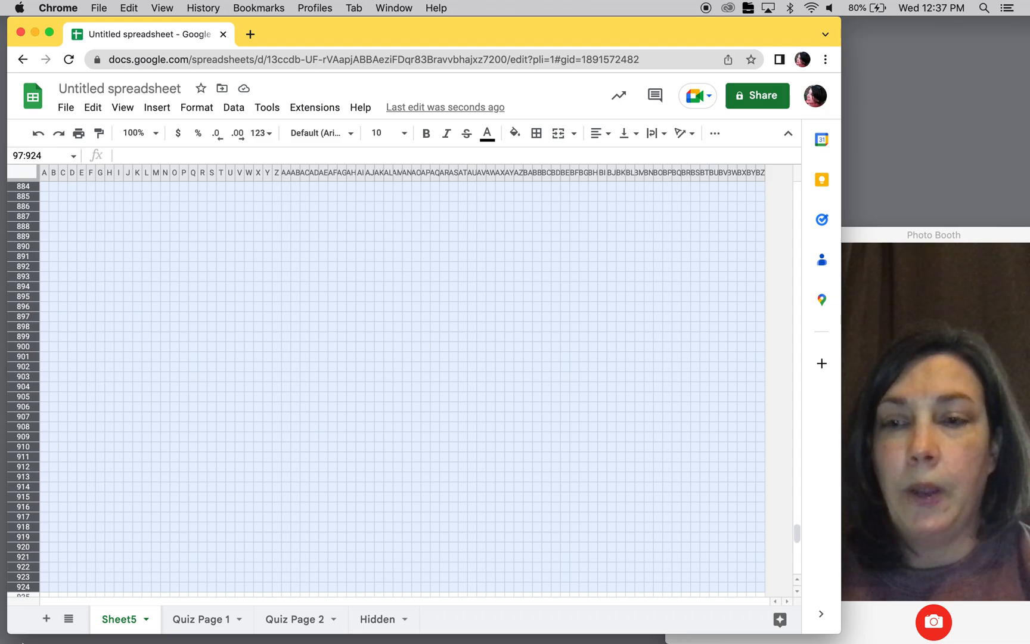
key("shift+Down")
key("shift+Down")
key("shift+Down")
key("shift+Down")
key("shift+Down")
key("shift+Down")
key("shift+Down")
key("shift+Down")
key("shift+Down")
key("shift+Down")
key("shift+Down")
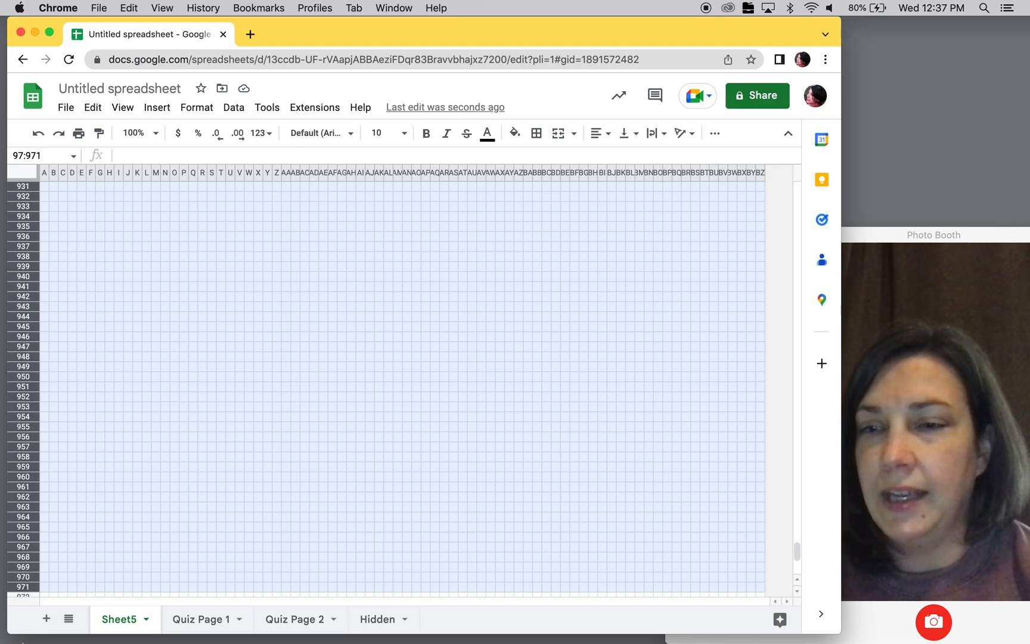
key("shift+Down")
key("shift+Down")
key("shift+Down")
key("shift+Down")
key("shift+Down")
key("shift+Down")
key("shift+Down")
key("shift+Down")
key("shift+Down")
key("shift+Down")
key("shift+Down")
key("shift+Down")
key("shift+Down")
key("shift+Down")
key("shift+Down")
key("shift+Down")
key("shift+Down")
key("shift+Down")
key("shift+Down")
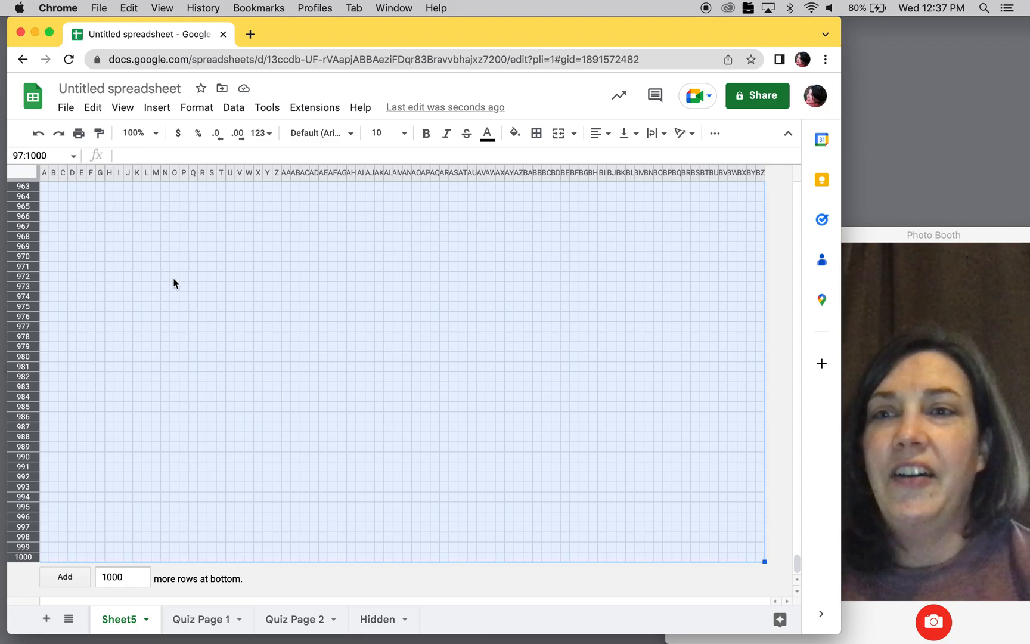
right_click(367, 351)
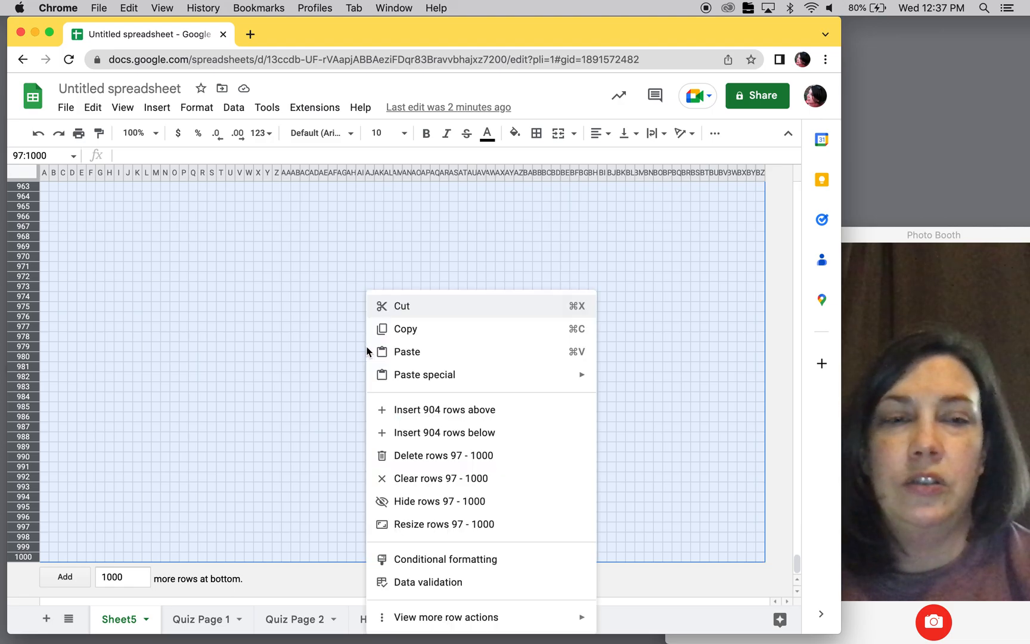
left_click(409, 455)
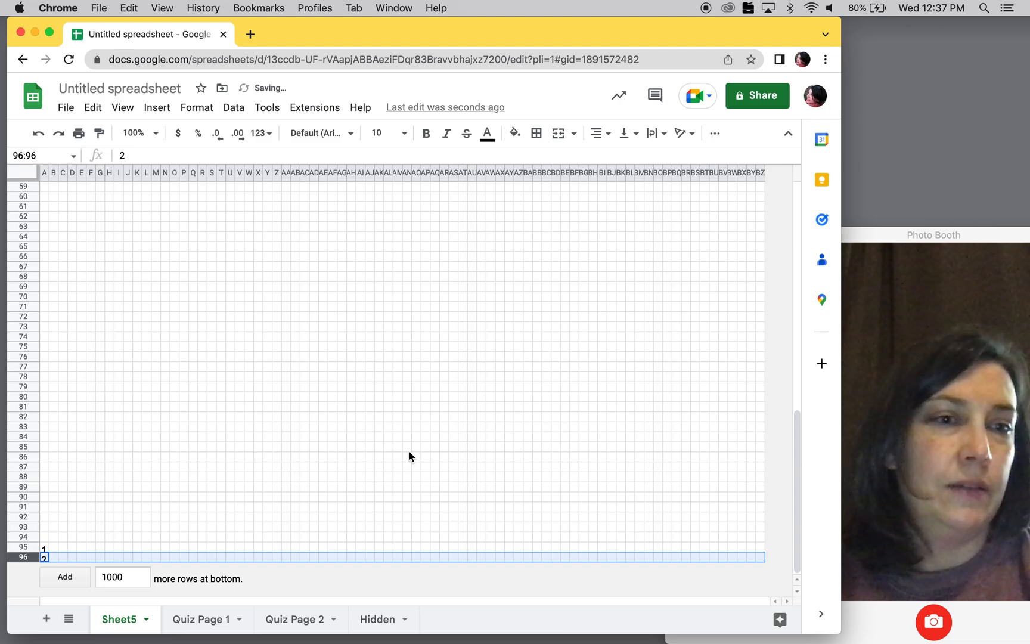
left_click(193, 436)
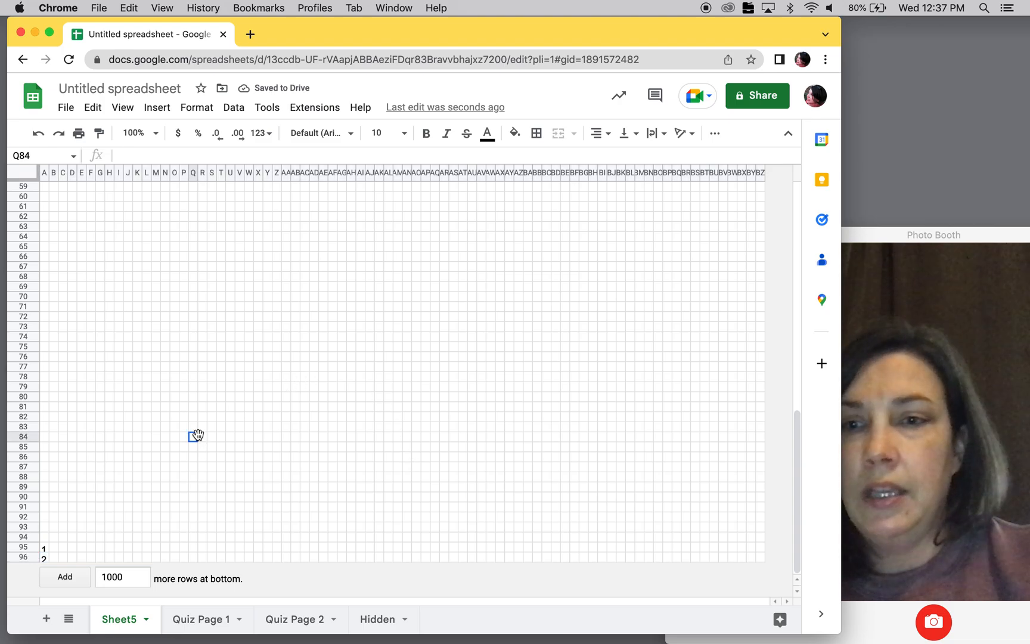
- Clear the leftover marker entries from cells A96, A95, A1 and BZ1
scroll(285, 338, "up", 10)
scroll(293, 330, "down", 10)
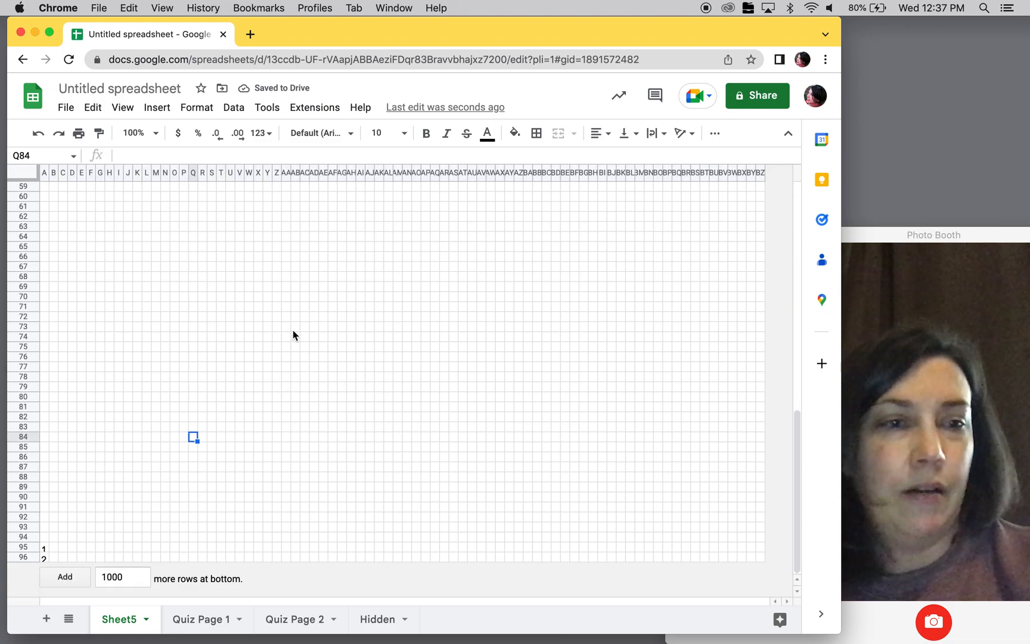
left_click(44, 555)
key("Delete")
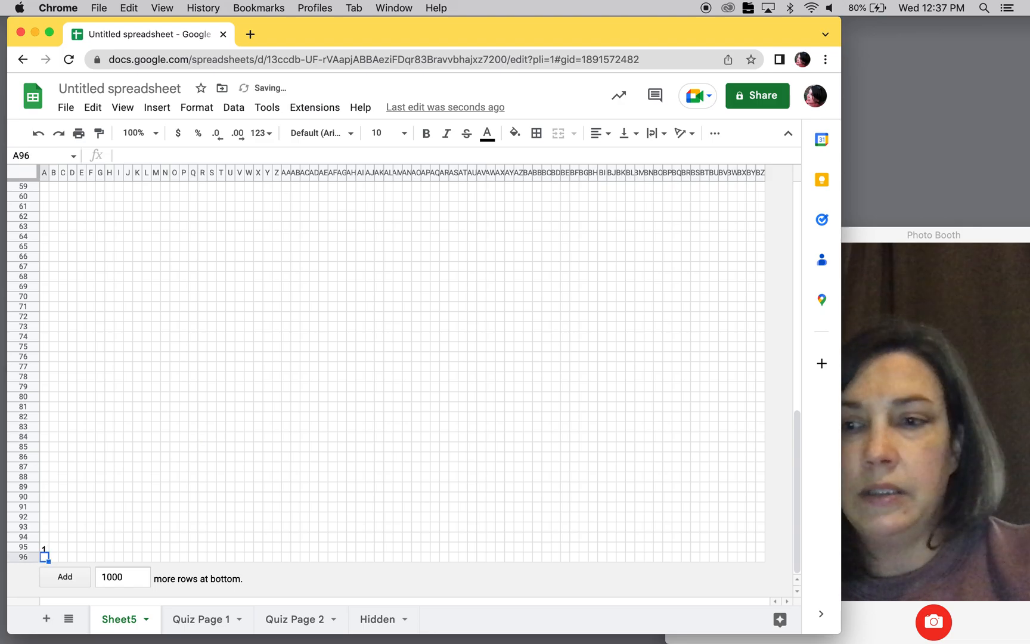
left_click(43, 546)
key("Delete")
scroll(99, 447, "up", 10)
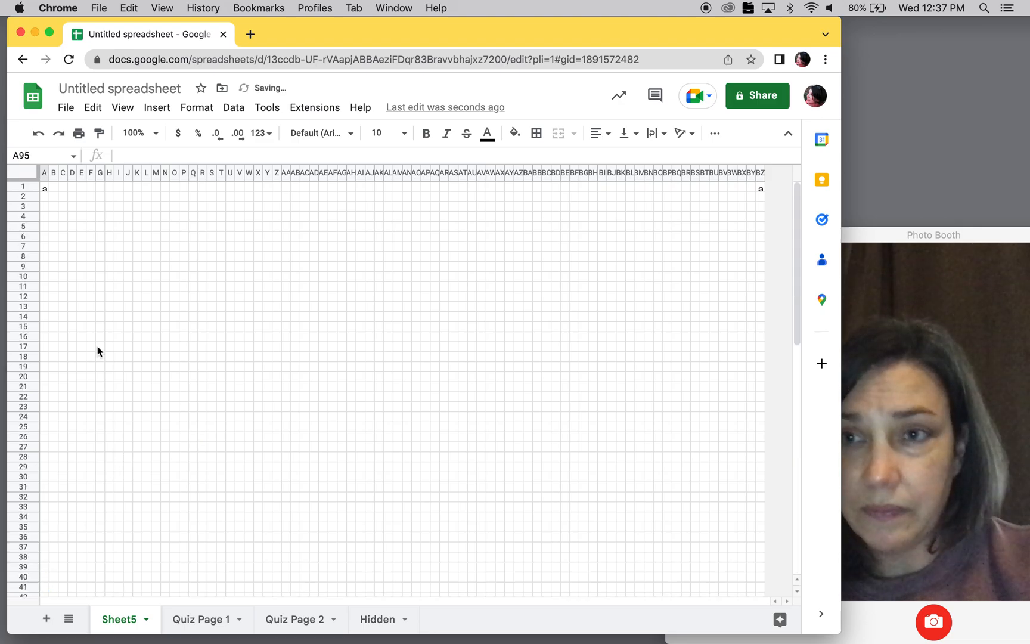
left_click(45, 187)
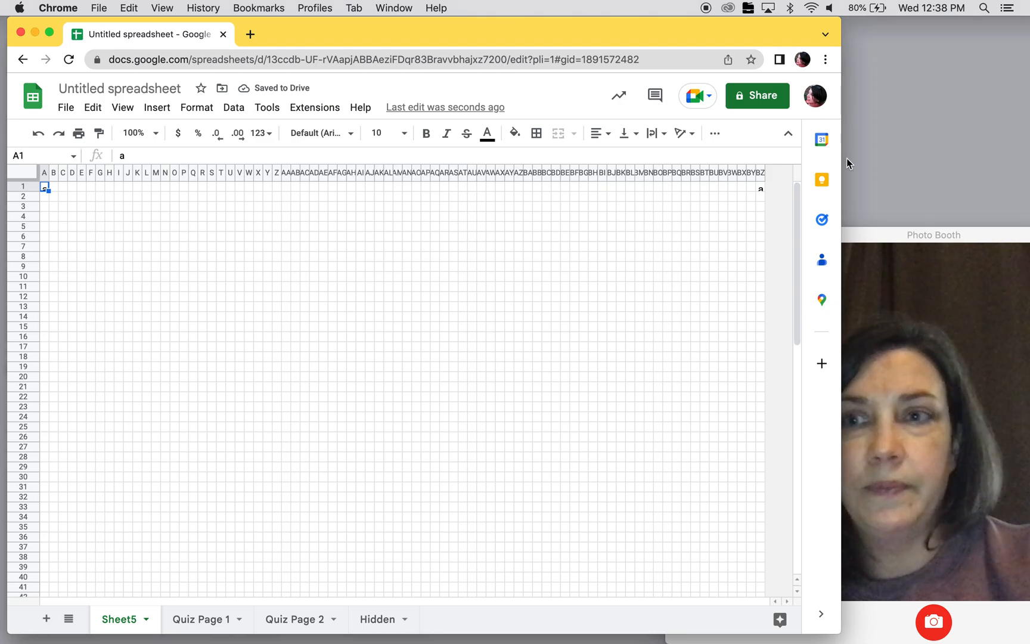
key("Delete")
left_click(763, 187)
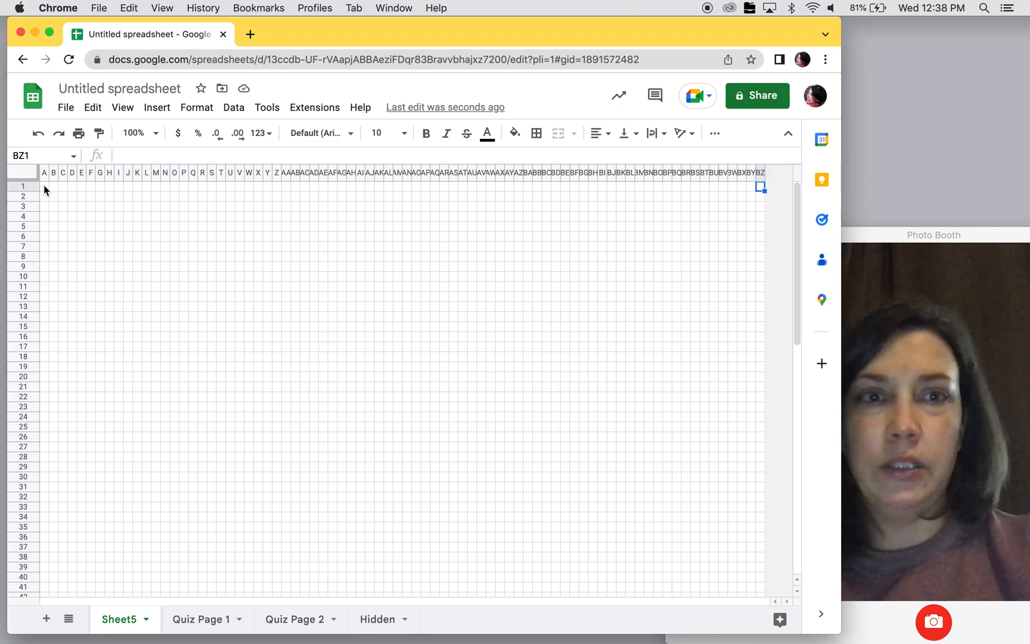
- Merge cells A1:AM3 into one header field and enter the label "Name:" in it
mouse_move(44, 186)
left_mouse_down()
mouse_move(103, 201)
mouse_move(401, 208)
left_mouse_up()
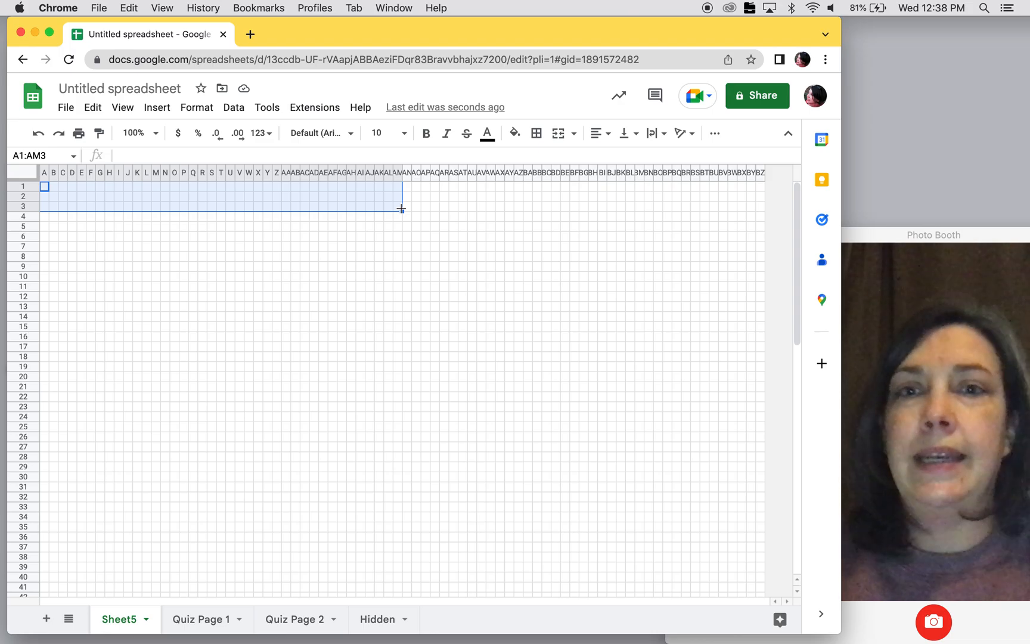
left_click(561, 135)
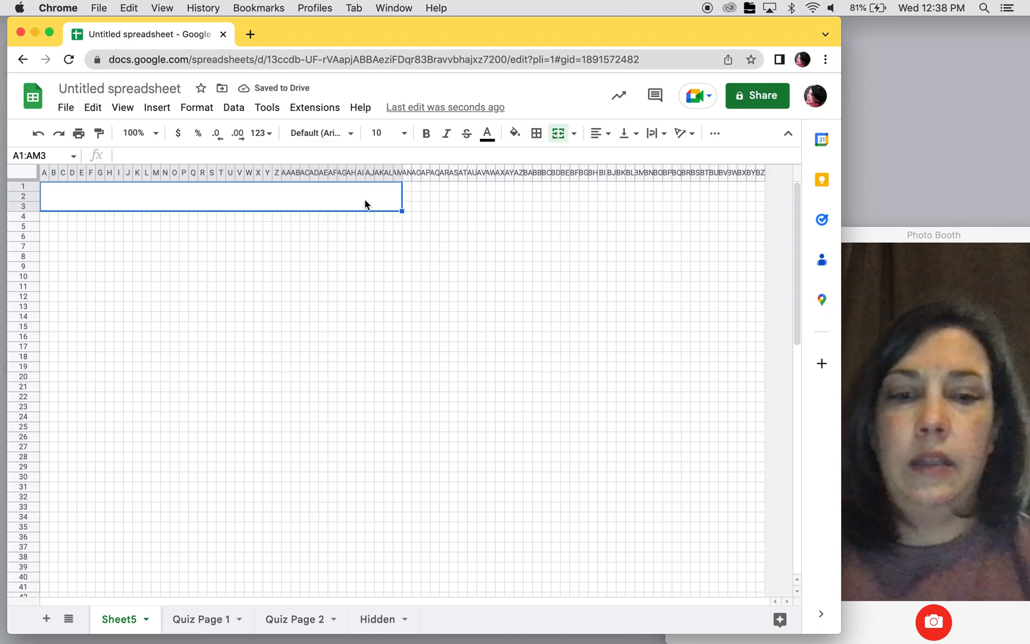
type("Name:")
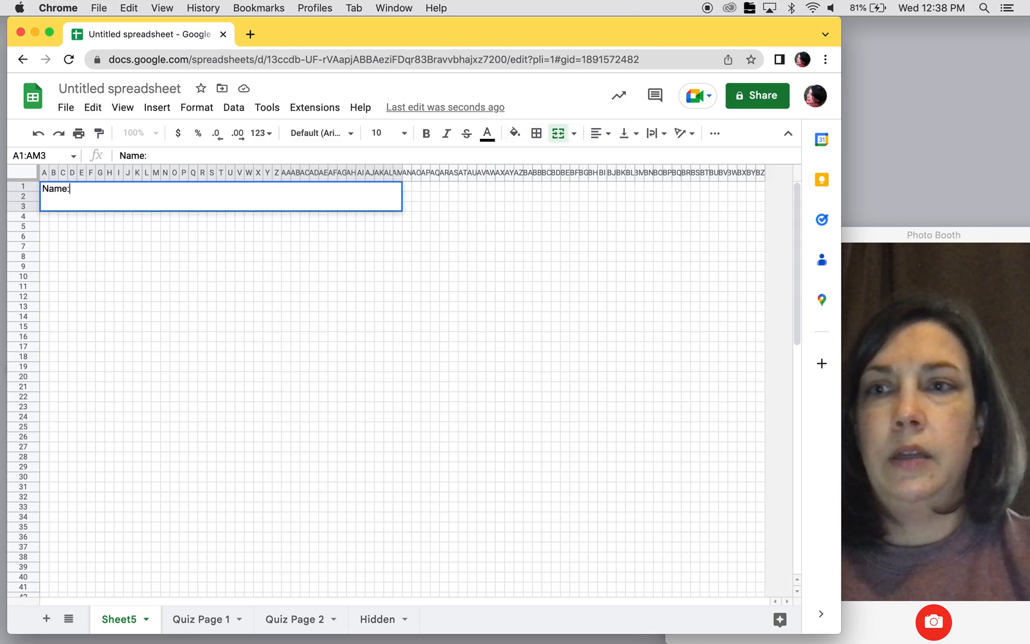
left_click(445, 259)
- Merge cells AN1:BH3 beside the name field and enter the label "Date:" in the merged cell
left_click_drag(405, 189, 593, 210)
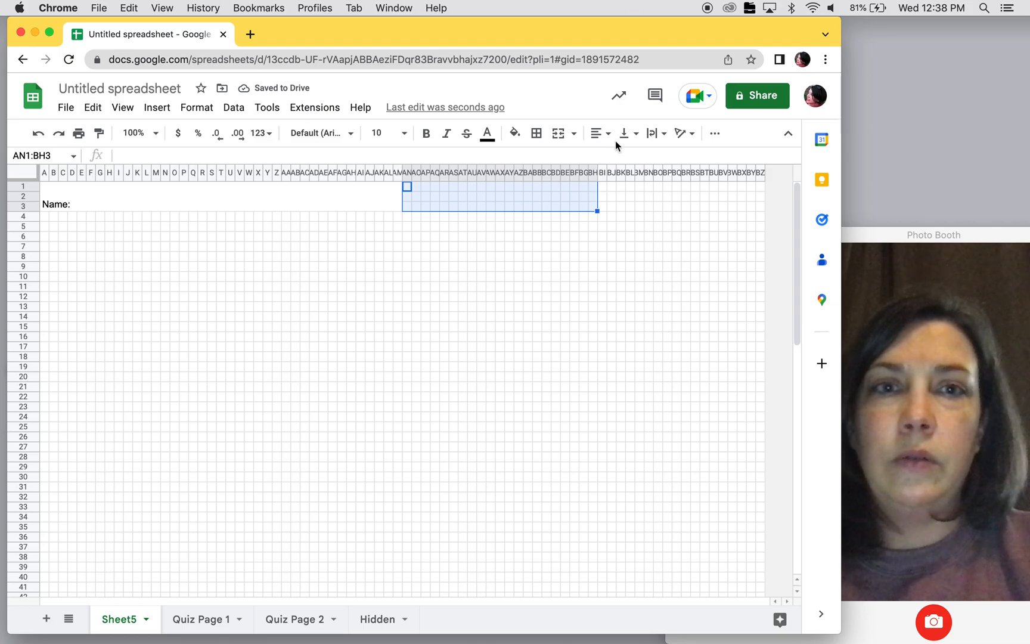
left_click(557, 136)
type("Date:")
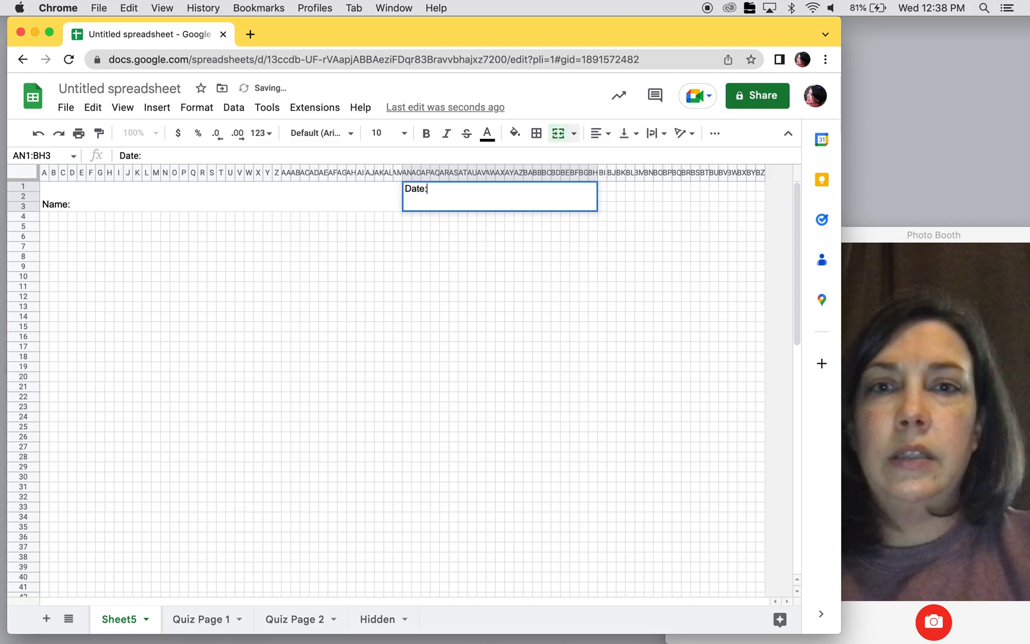
- Merge cells BI1:BZ3 at the end of the first header line and enter the label "Period:"
left_click_drag(603, 188, 762, 211)
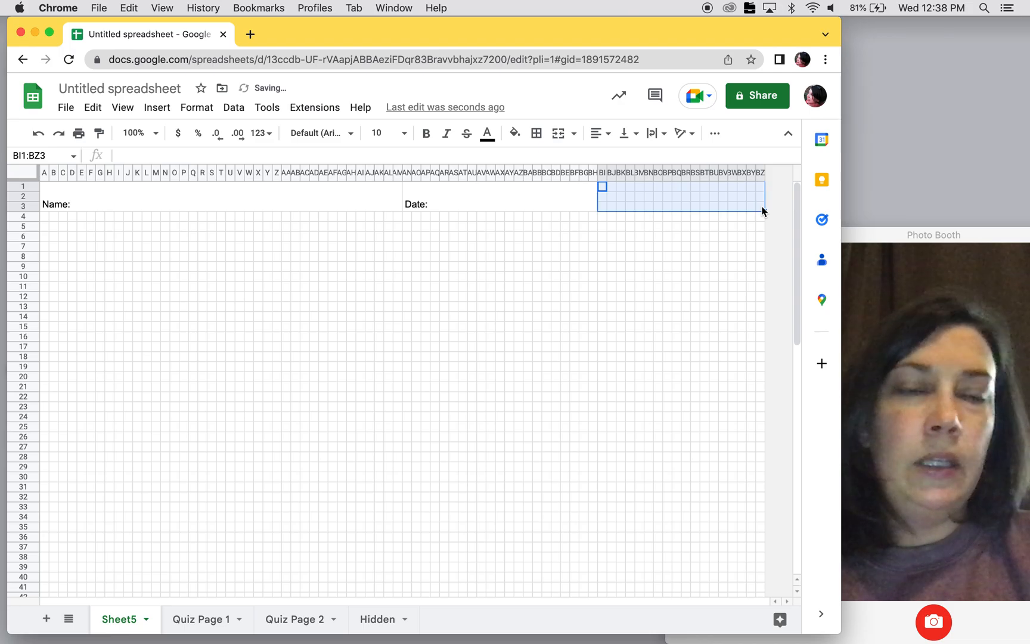
left_click(557, 134)
type("Period")
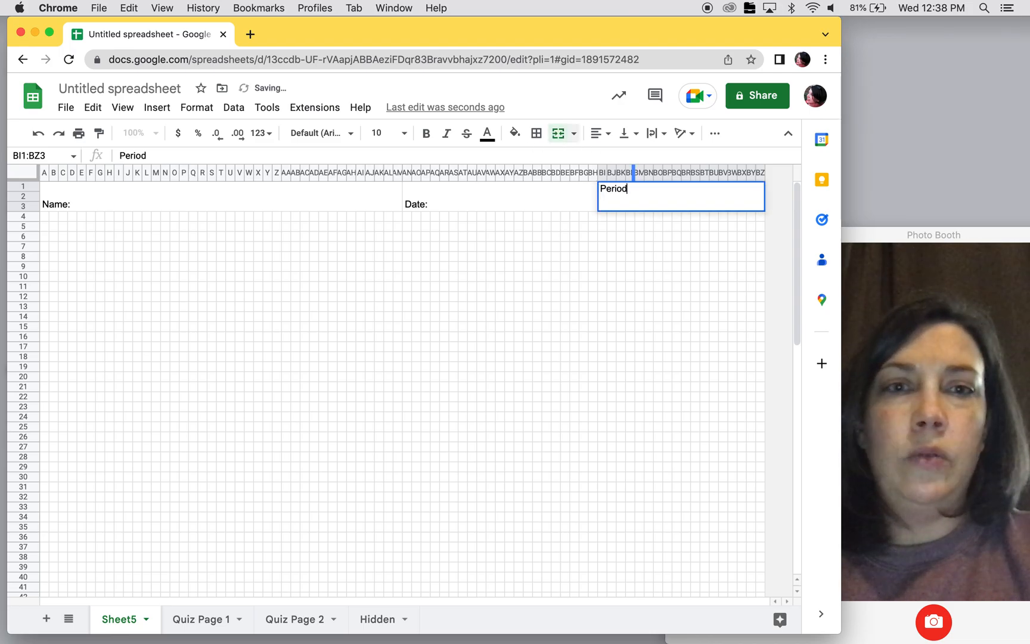
type(":")
left_click(490, 237)
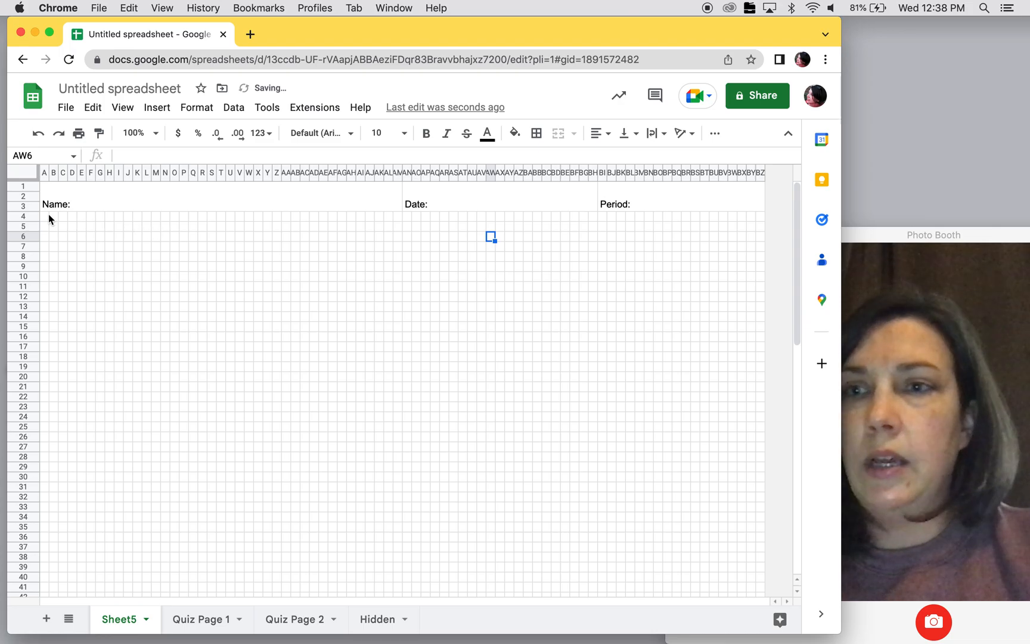
- Merge cells A4:AM6 below the name field and enter the text "Quiz Name"
left_click_drag(45, 213, 401, 241)
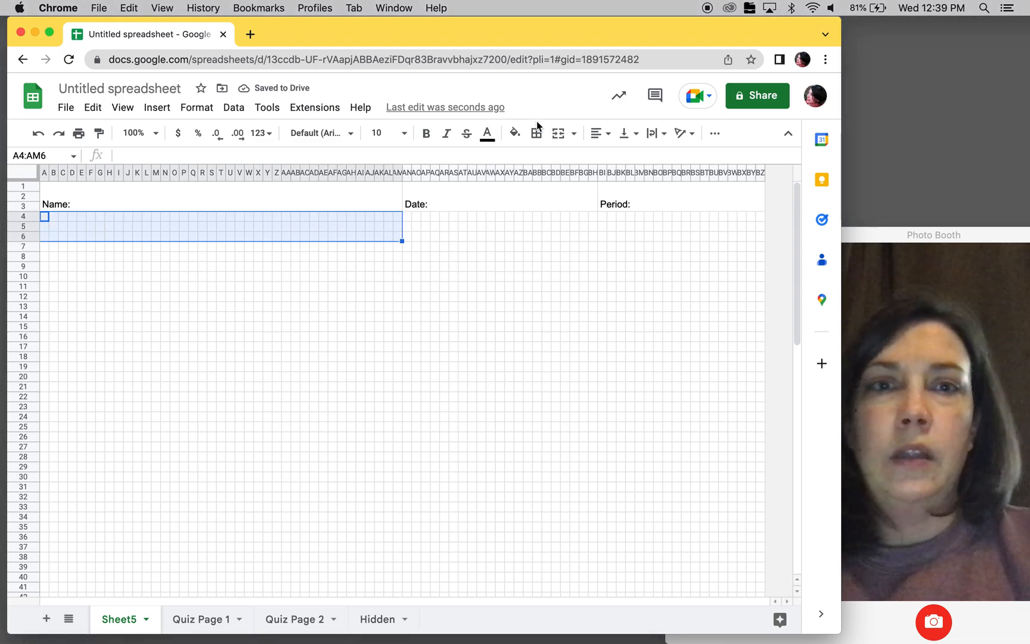
left_click(559, 135)
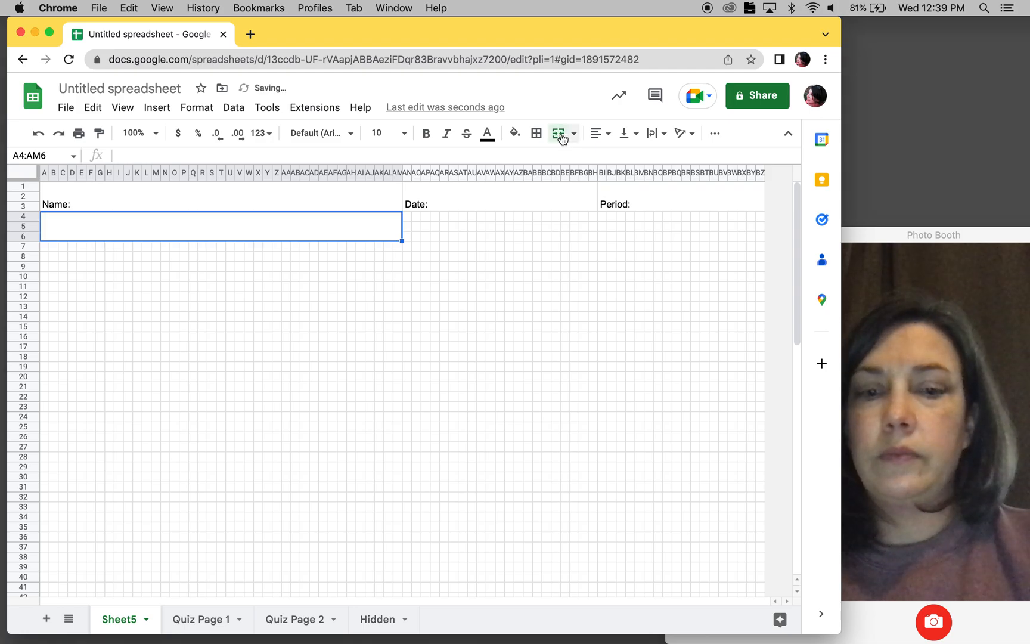
type("Quiz Name")
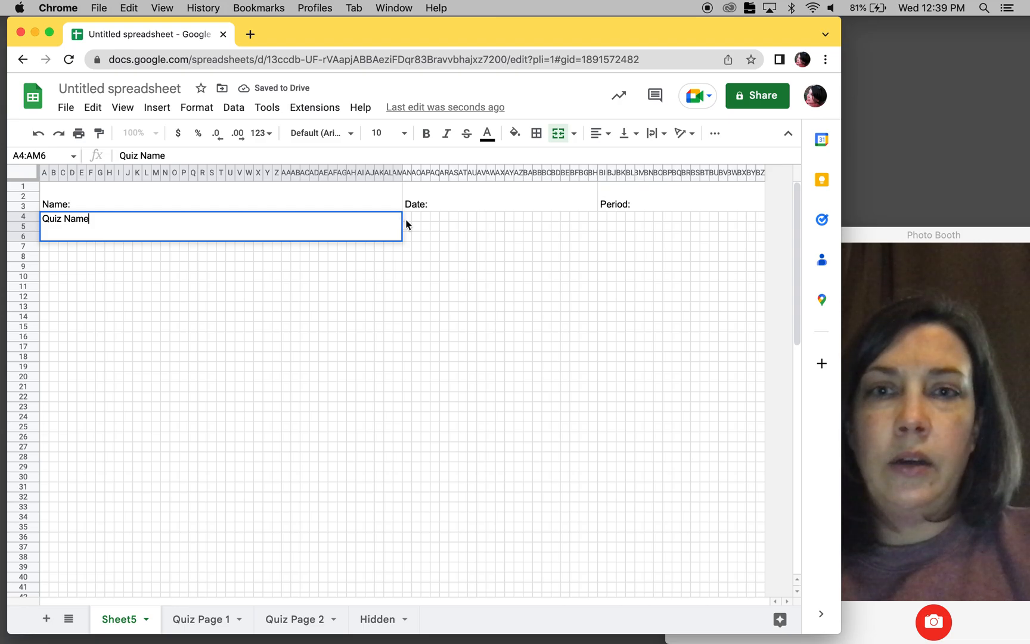
key("Tab")
- Merge cells AN4:BZ6 beside the quiz name and enter the text "Unit Name and Title"
left_click(760, 237, "shift")
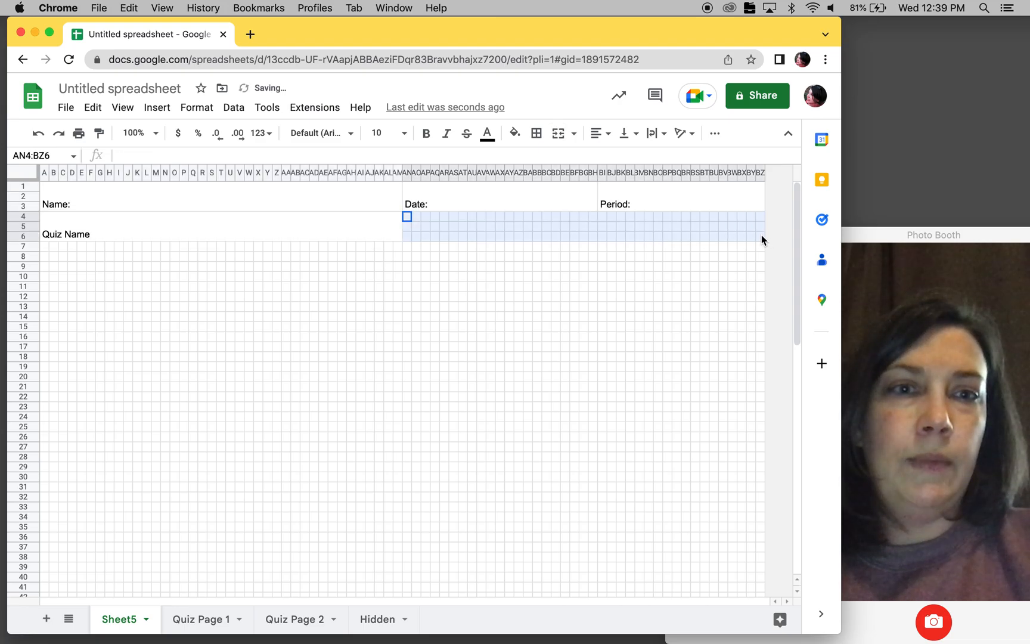
left_click(559, 134)
type("Unit Na")
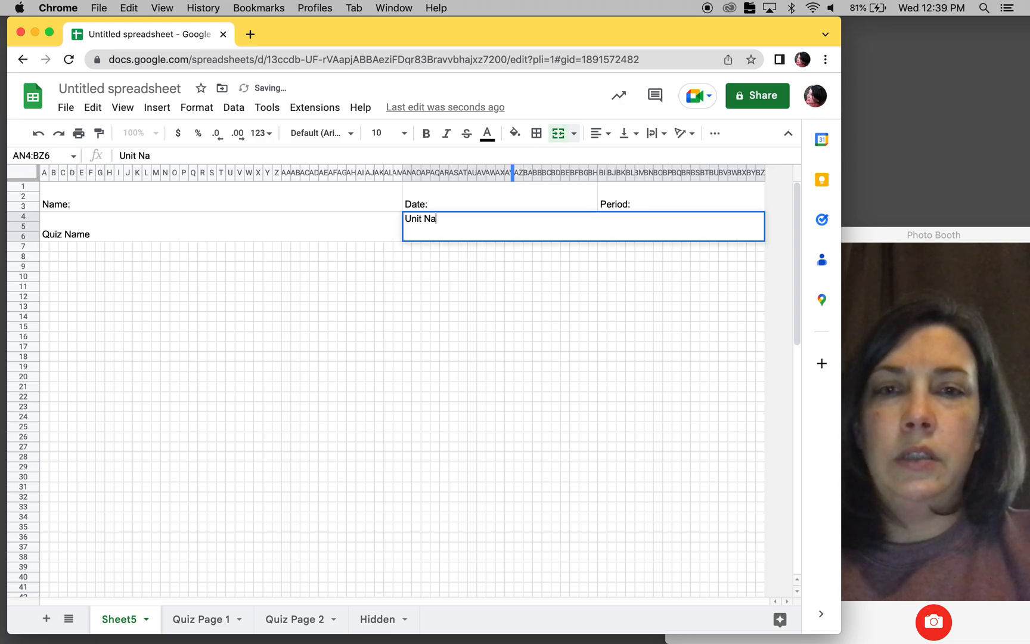
type("me and Title")
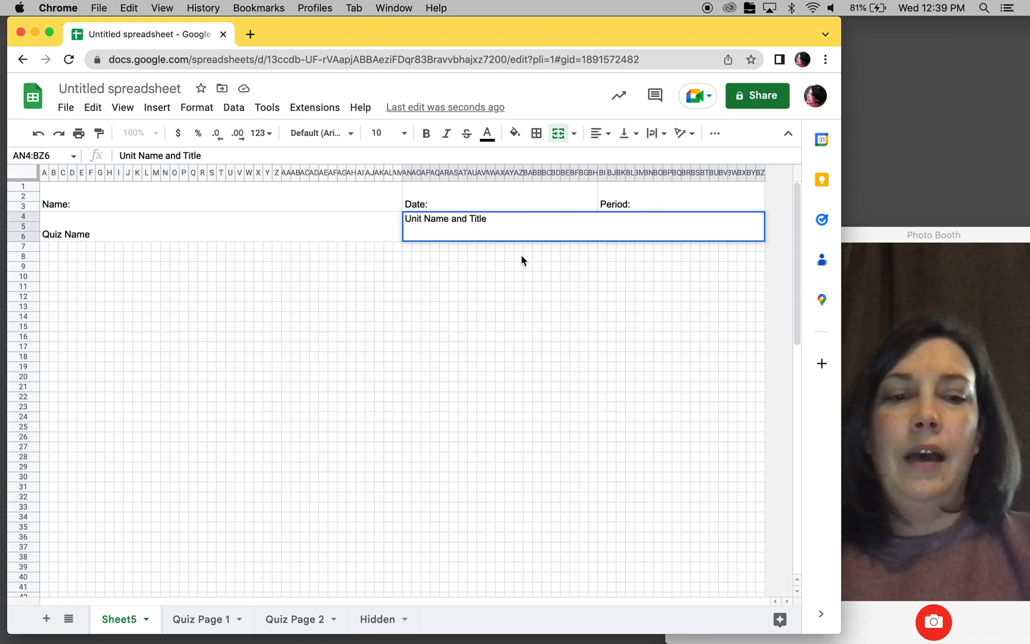
left_click(461, 365)
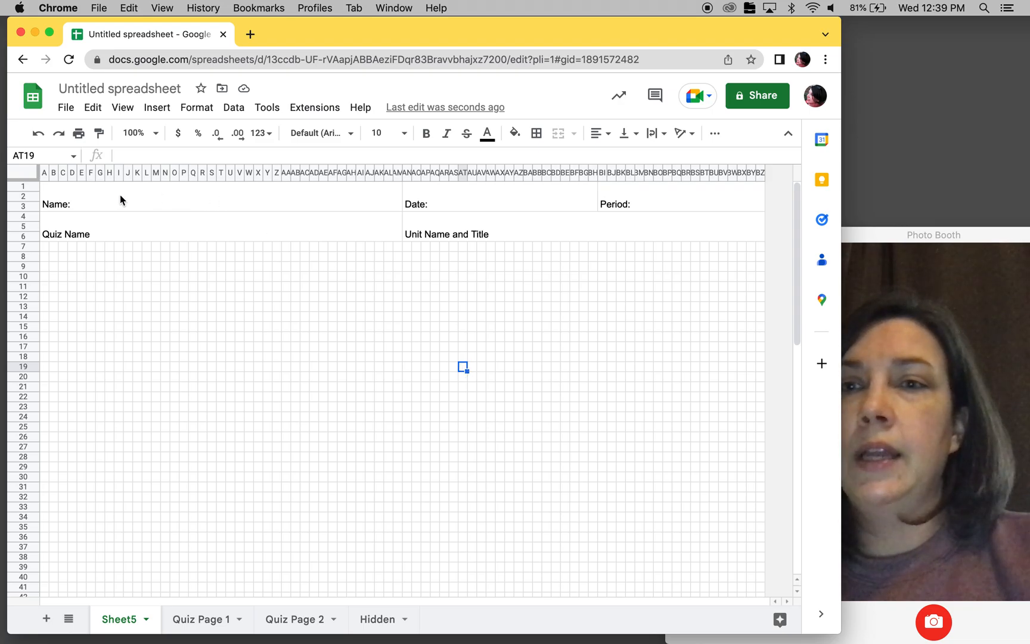
- Set the font size of the entire sheet to 14
left_click(22, 175)
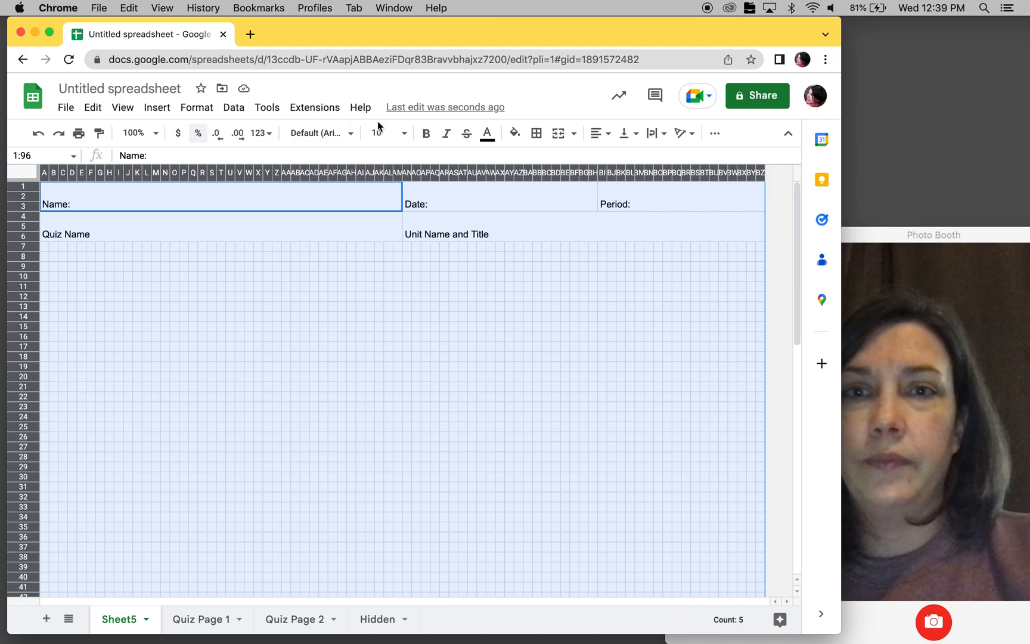
left_click(403, 134)
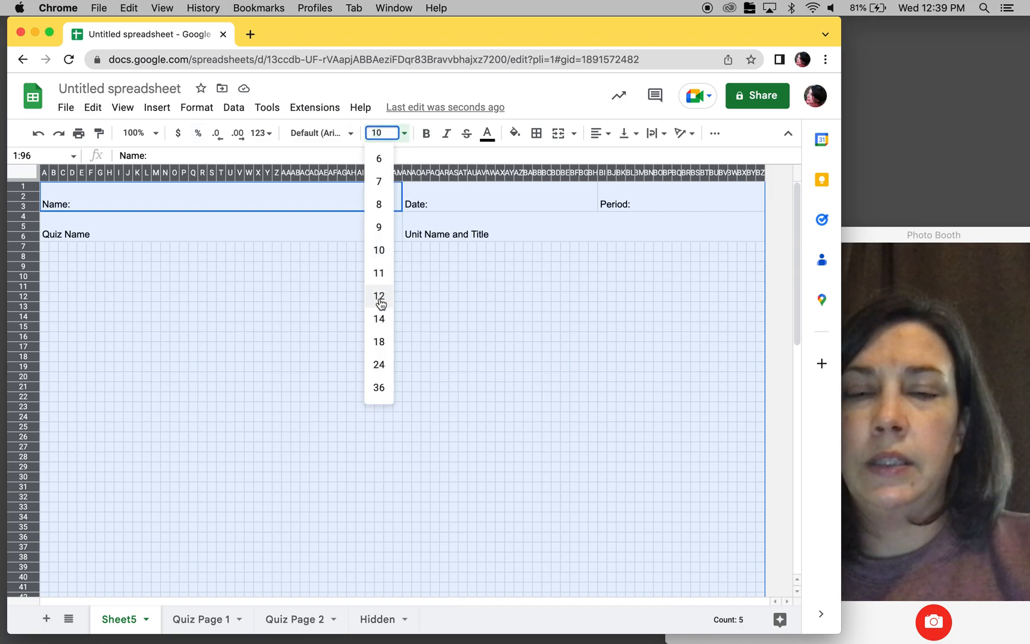
left_click(380, 319)
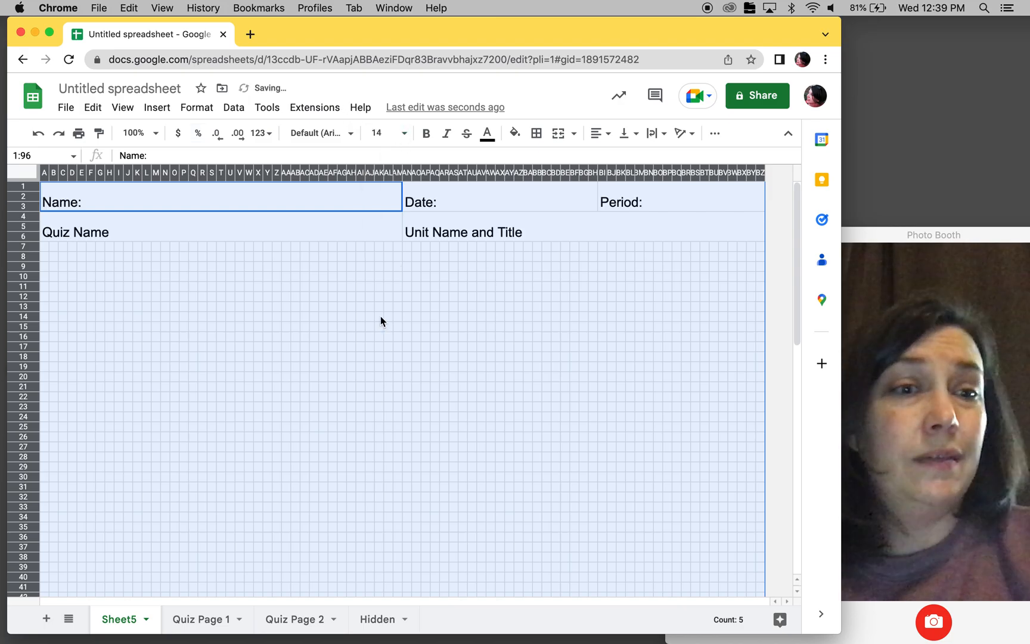
left_click(408, 326)
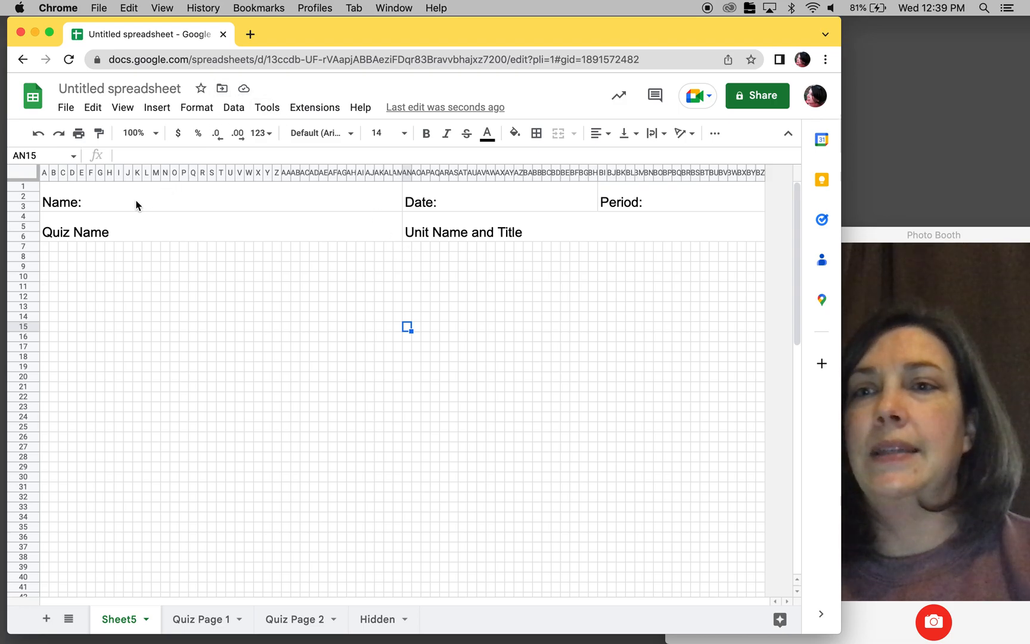
- Apply borders to all sides of the merged header fields in A1:BZ6
left_click_drag(136, 205, 638, 237)
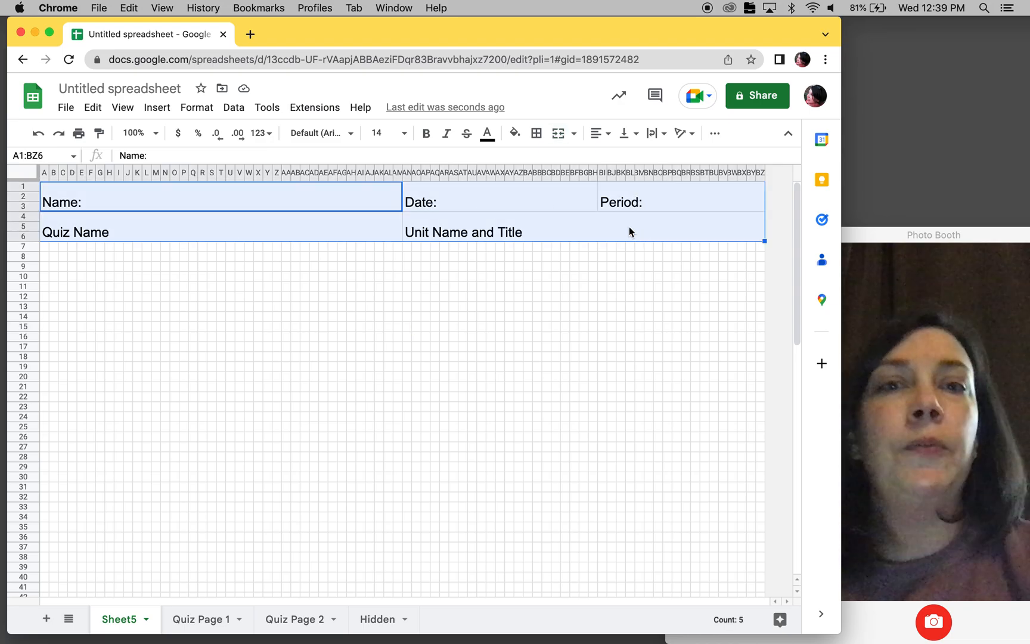
left_click(535, 136)
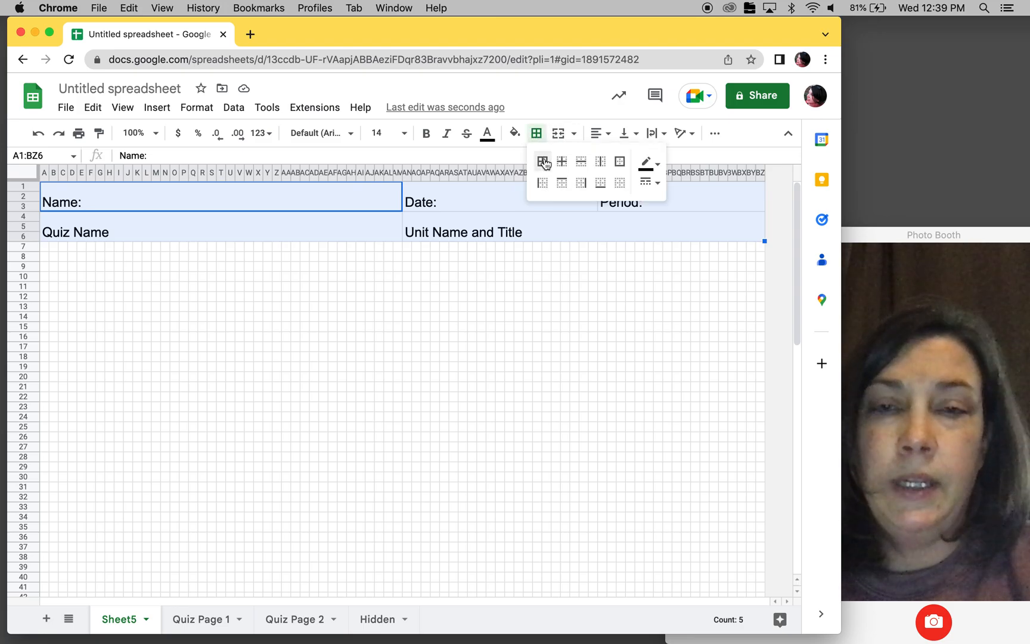
left_click(544, 163)
left_click(417, 328)
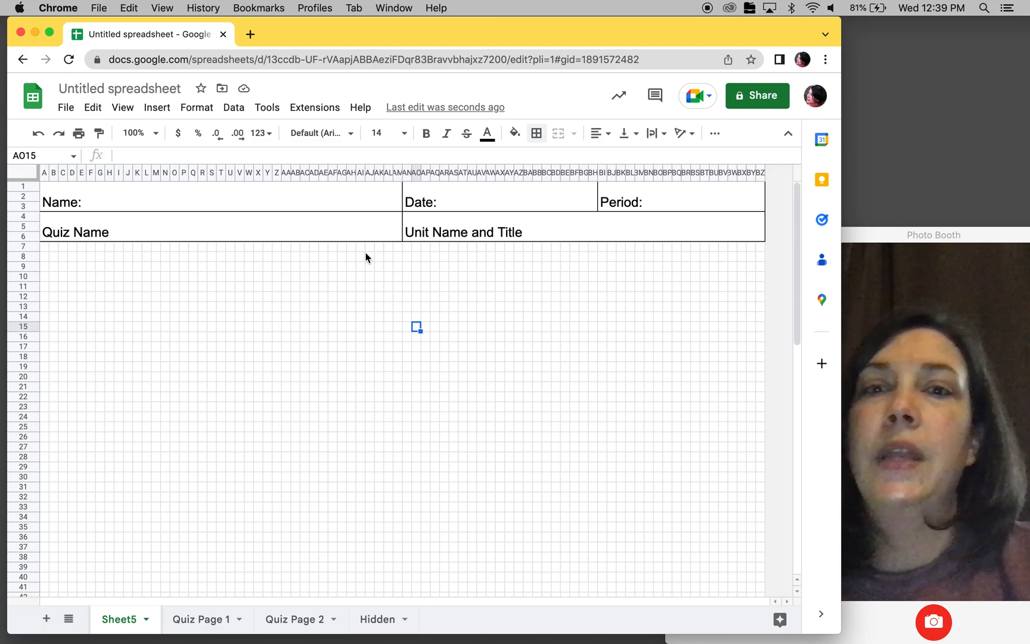
- Fill the quiz name and unit title cells in A4:BZ6 with light gray
left_click_drag(352, 230, 469, 233)
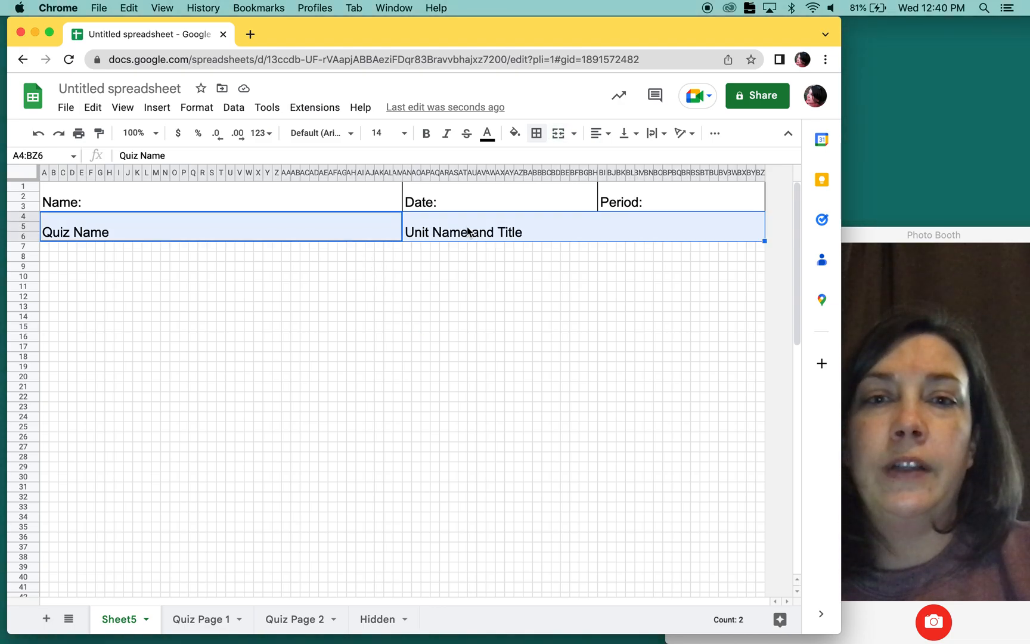
left_click(515, 132)
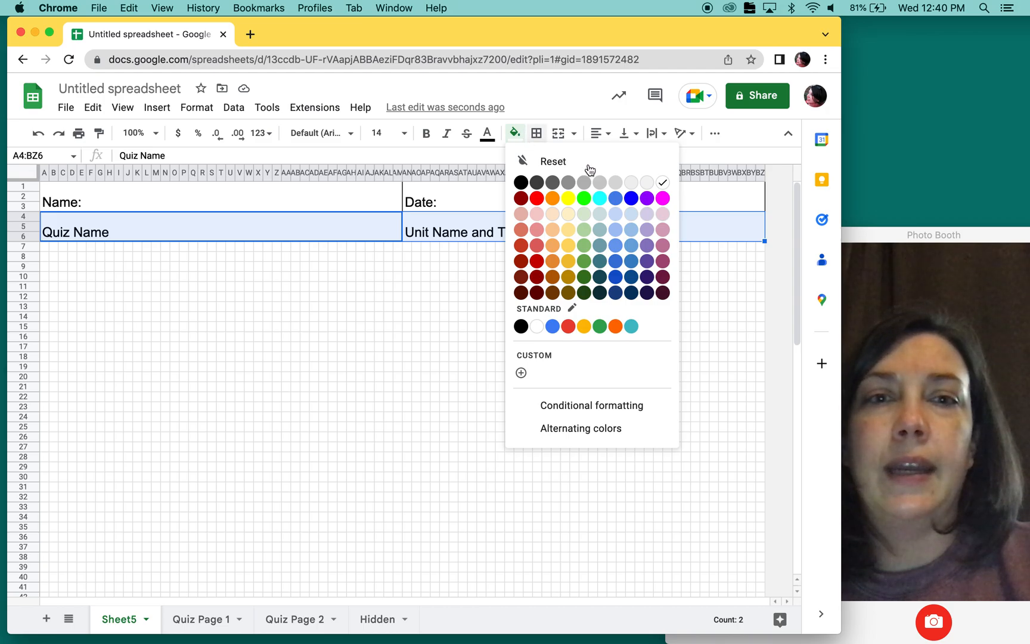
left_click(614, 183)
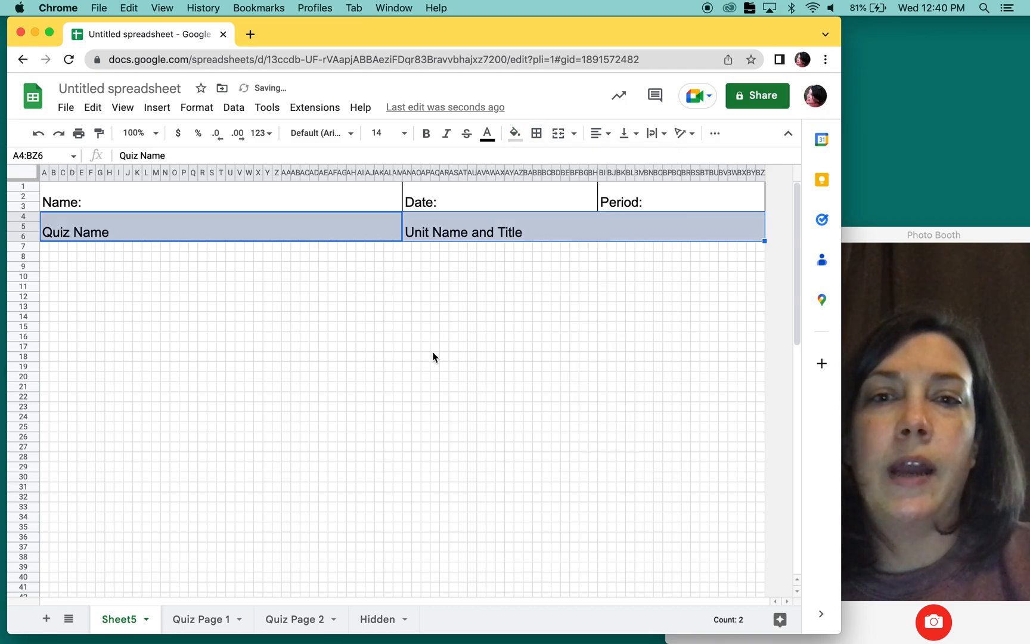
left_click(434, 352)
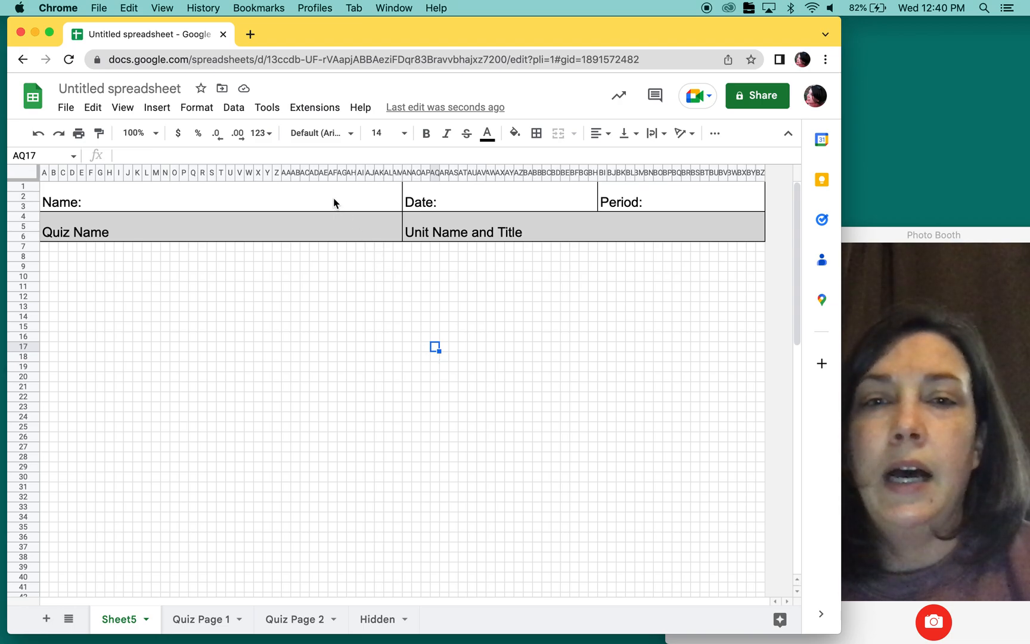
- Center the quiz name and unit title text in A4:BZ6 horizontally and align it vertically to the middle
left_click_drag(382, 231, 493, 225)
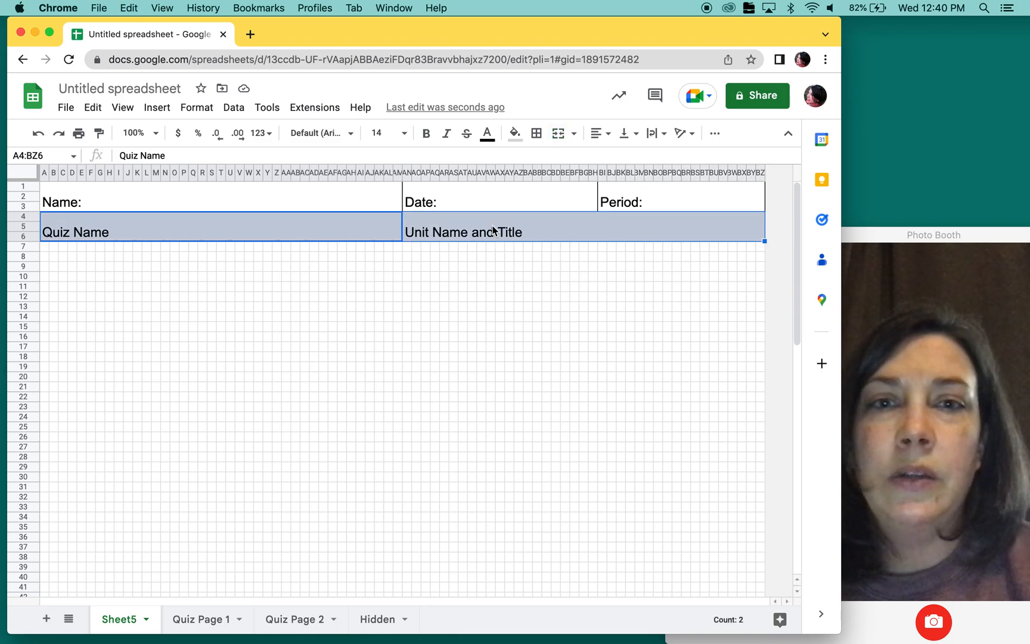
left_click(597, 135)
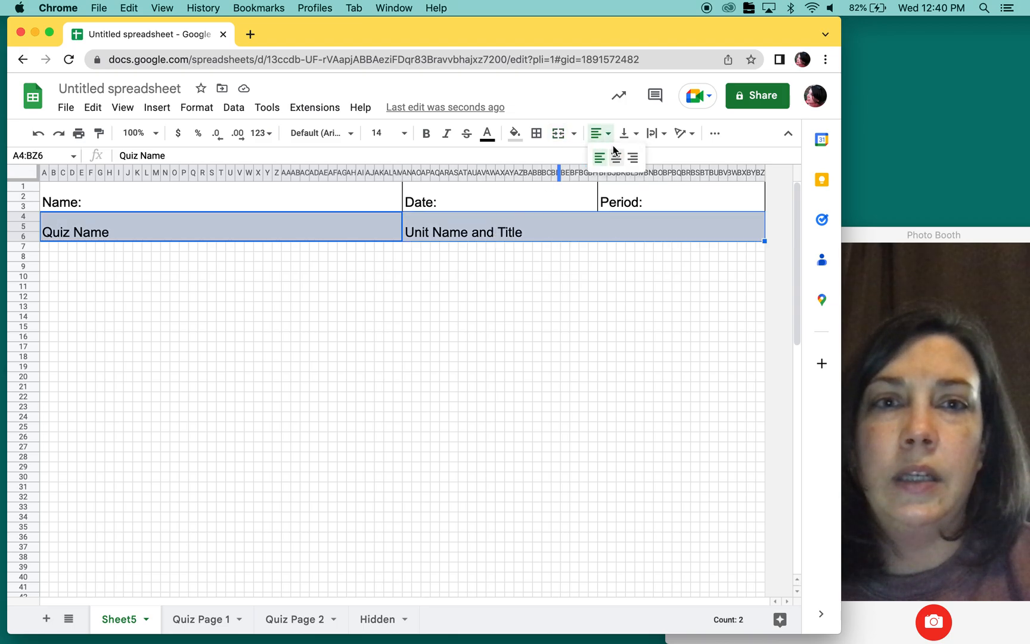
left_click(616, 156)
left_click(627, 135)
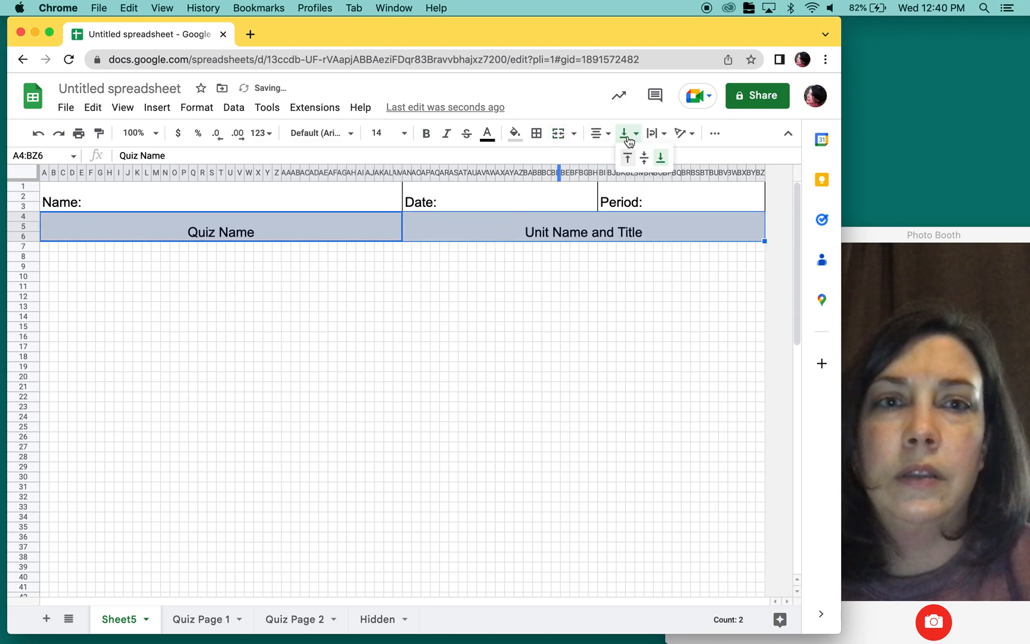
left_click(646, 158)
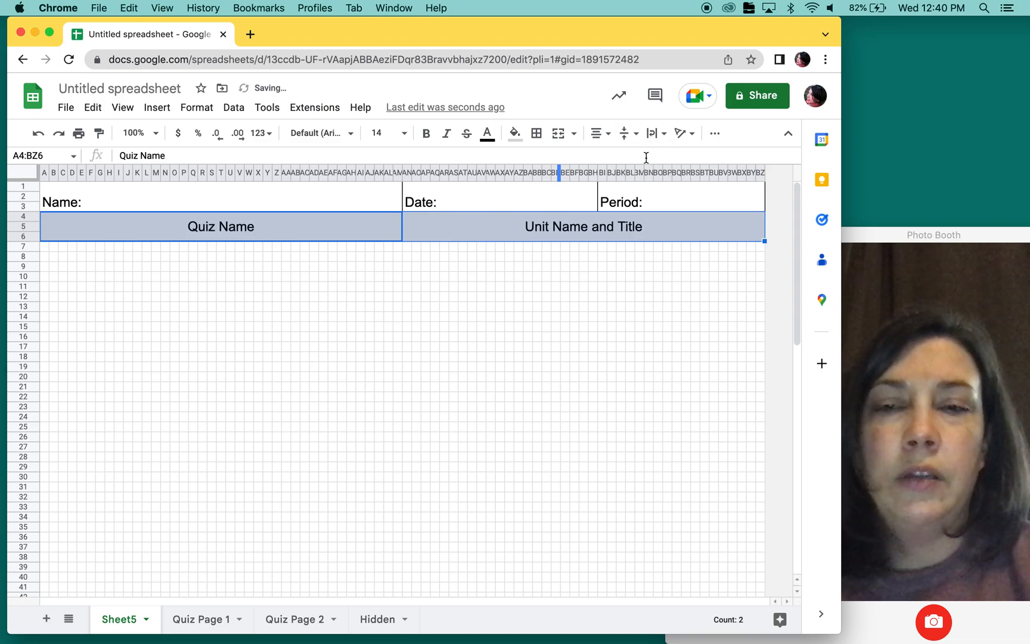
left_click(519, 338)
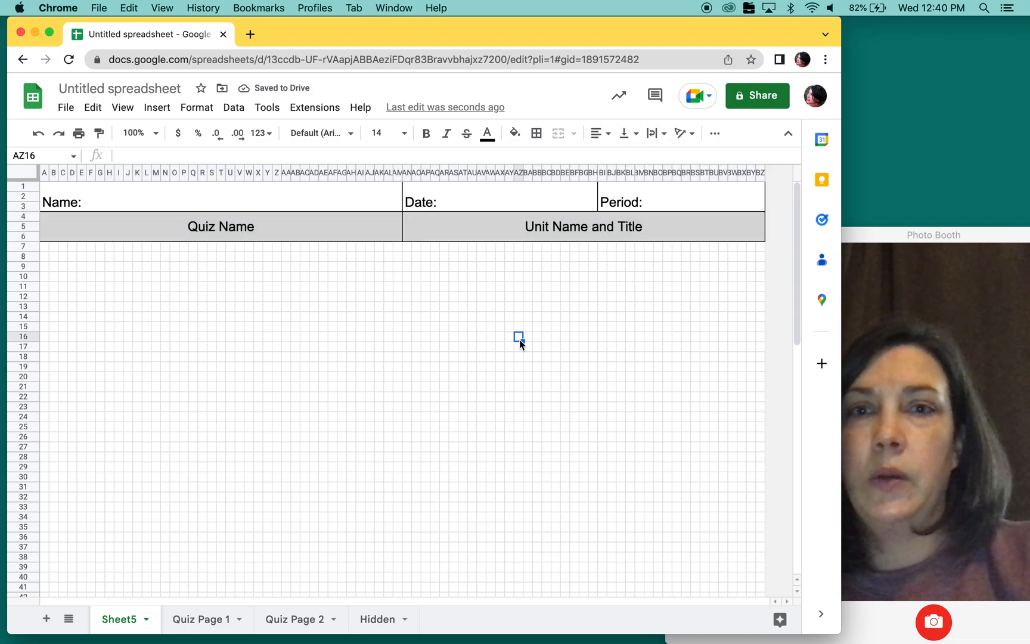
- Align the name, date and period labels in A1:BZ3 vertically to the middle
left_click(360, 194)
left_click_drag(504, 191, 627, 201)
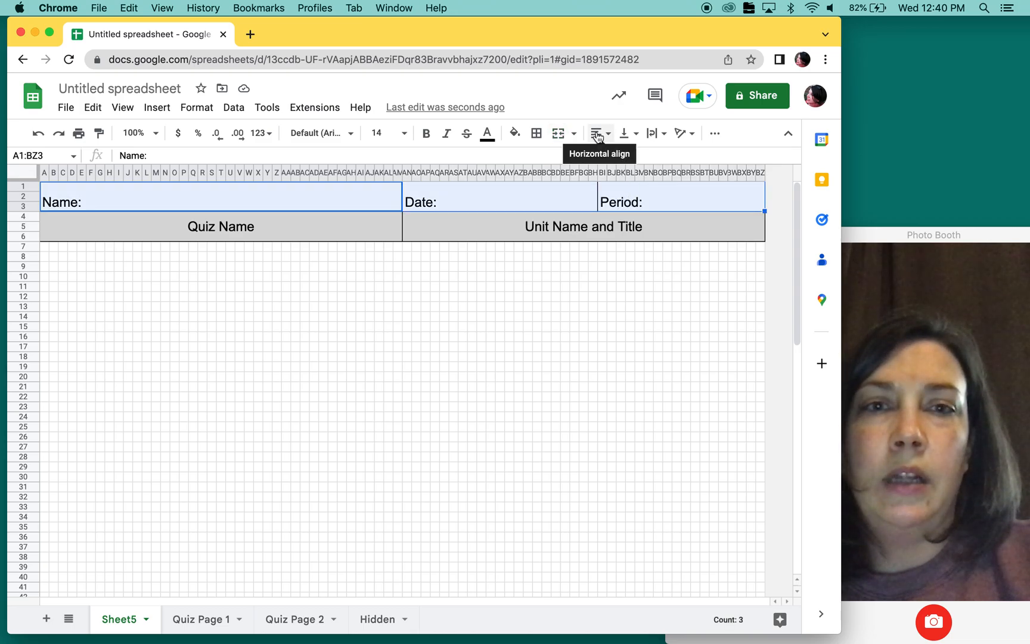
left_click(625, 132)
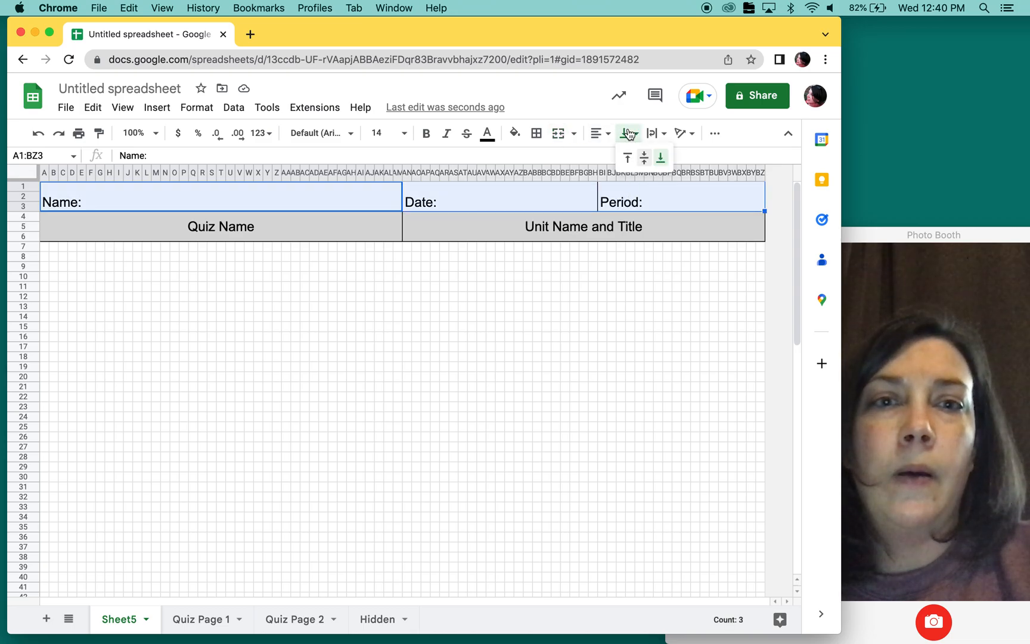
left_click(644, 158)
left_click(528, 338)
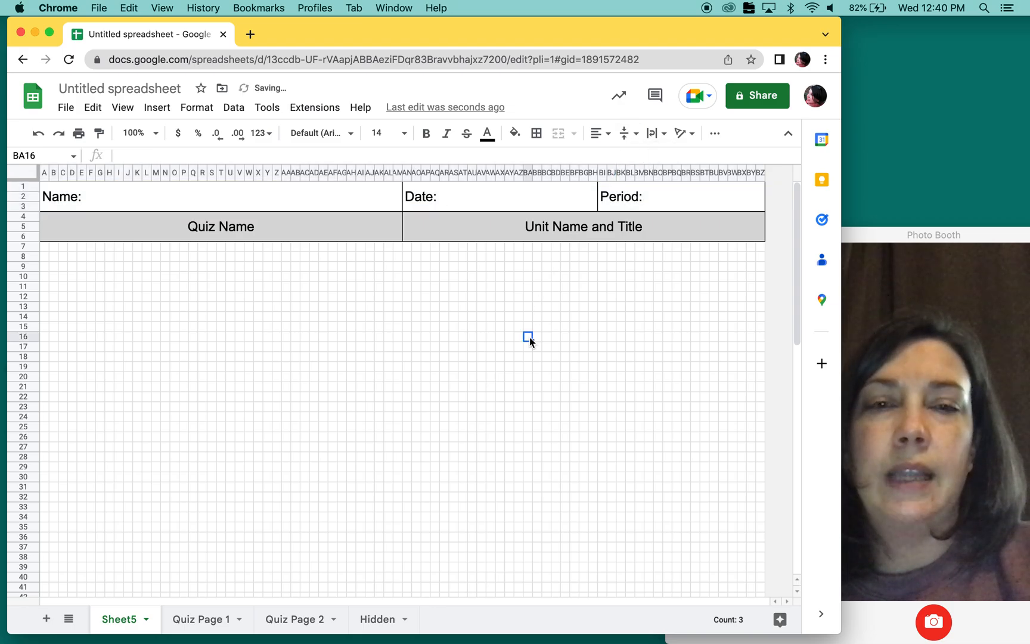
- Check the header layout in the print preview and return to the sheet without printing
left_click(79, 134)
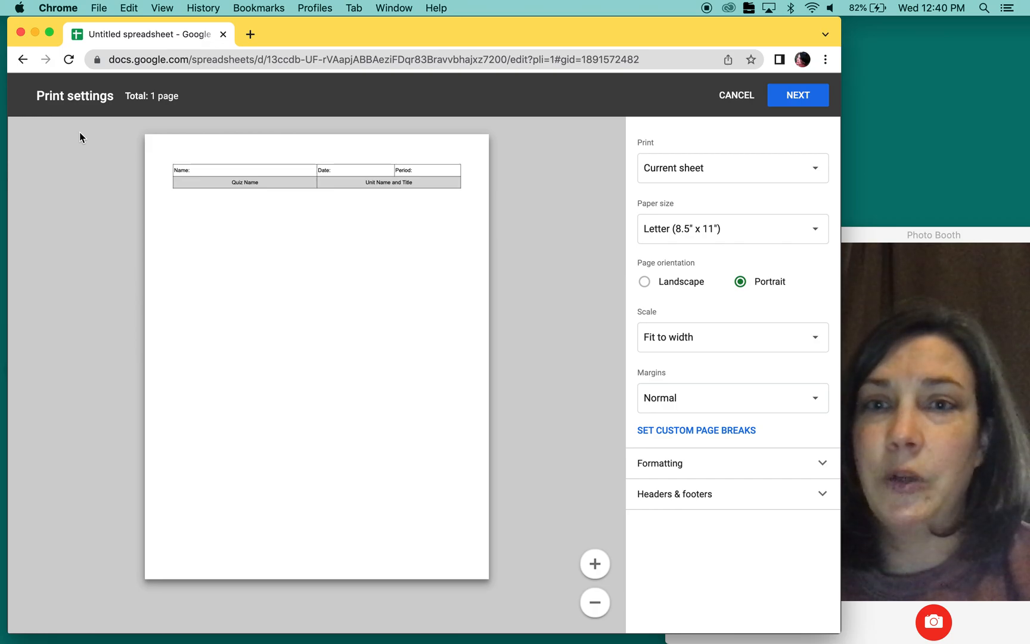
left_click(736, 97)
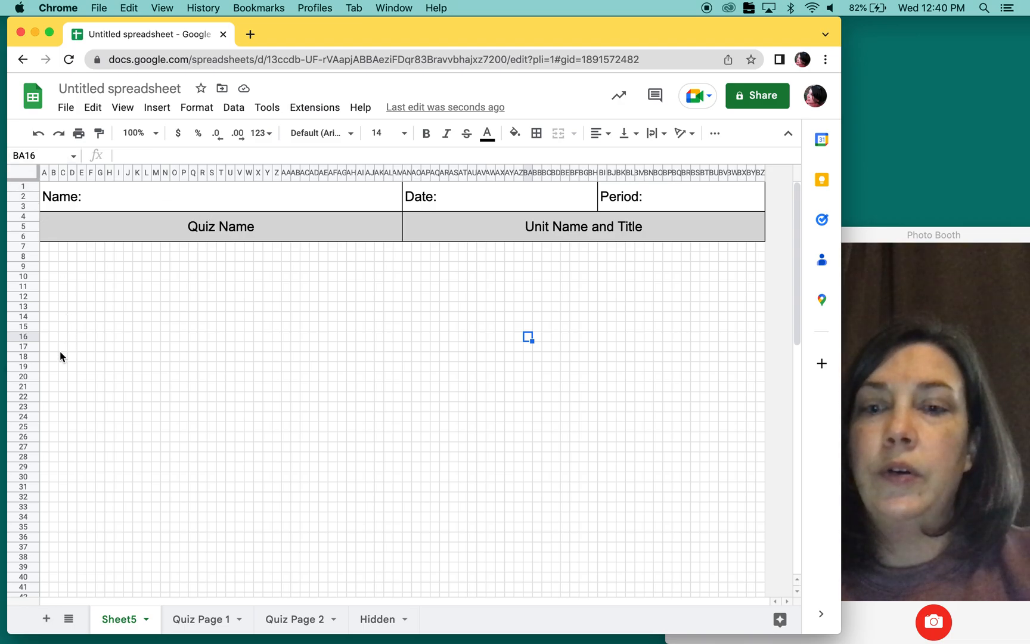
- Review the generated equations and answers on the Hidden sheet, and return to Sheet5
left_click(375, 621)
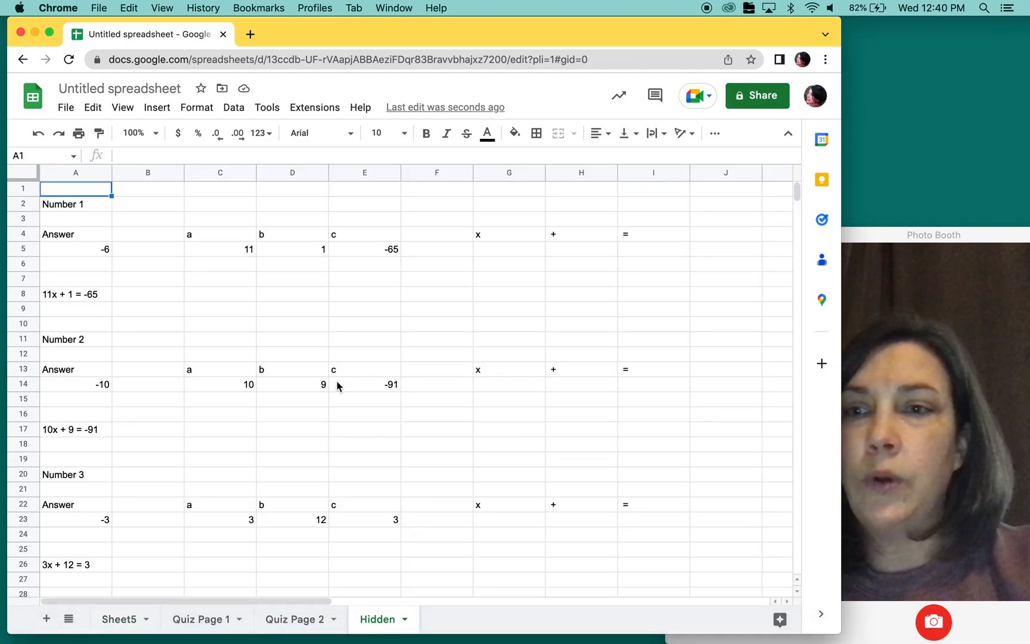
scroll(337, 386, "down", 2)
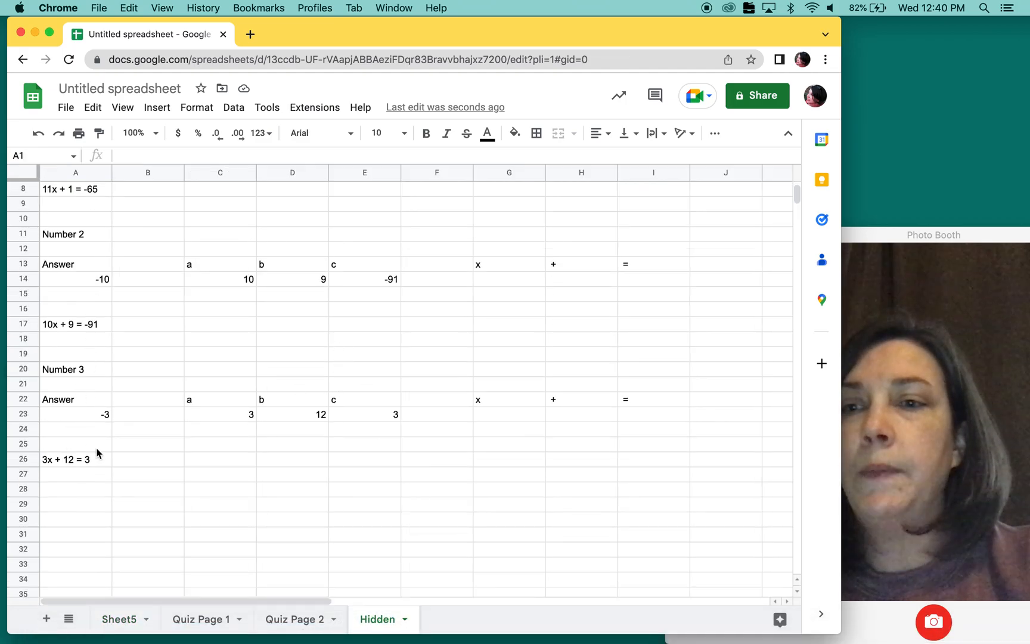
scroll(117, 356, "up", 2)
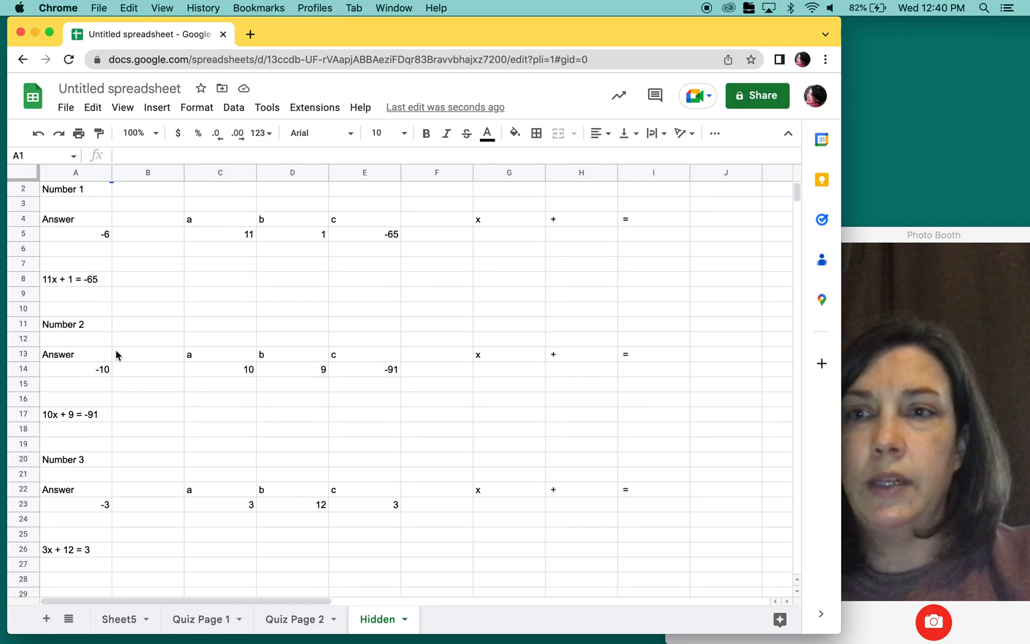
scroll(116, 356, "up", 2)
scroll(116, 356, "right", 2)
scroll(116, 356, "left", 2)
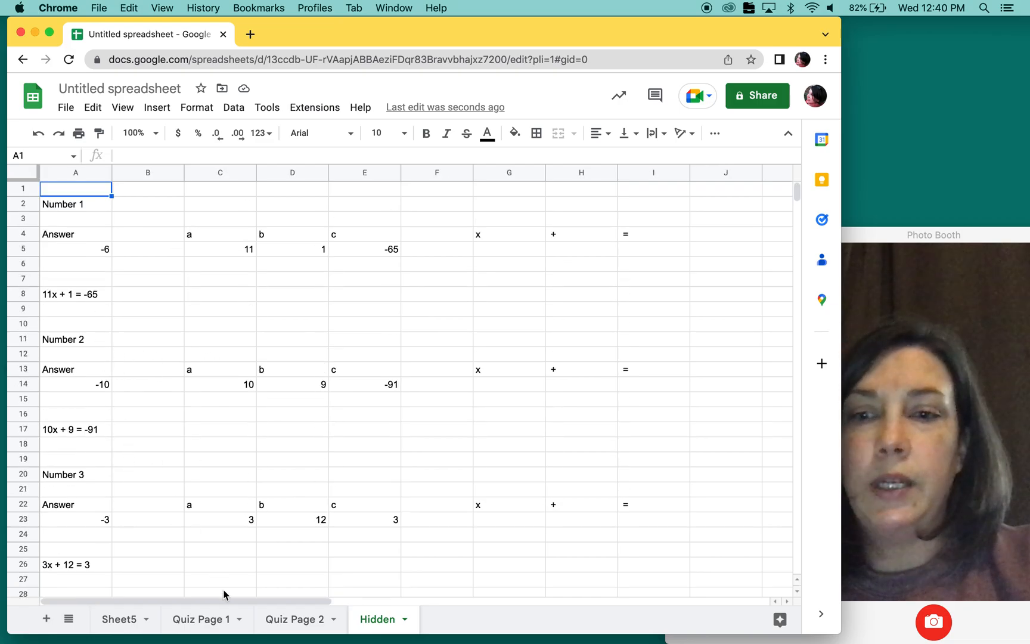
left_click(120, 621)
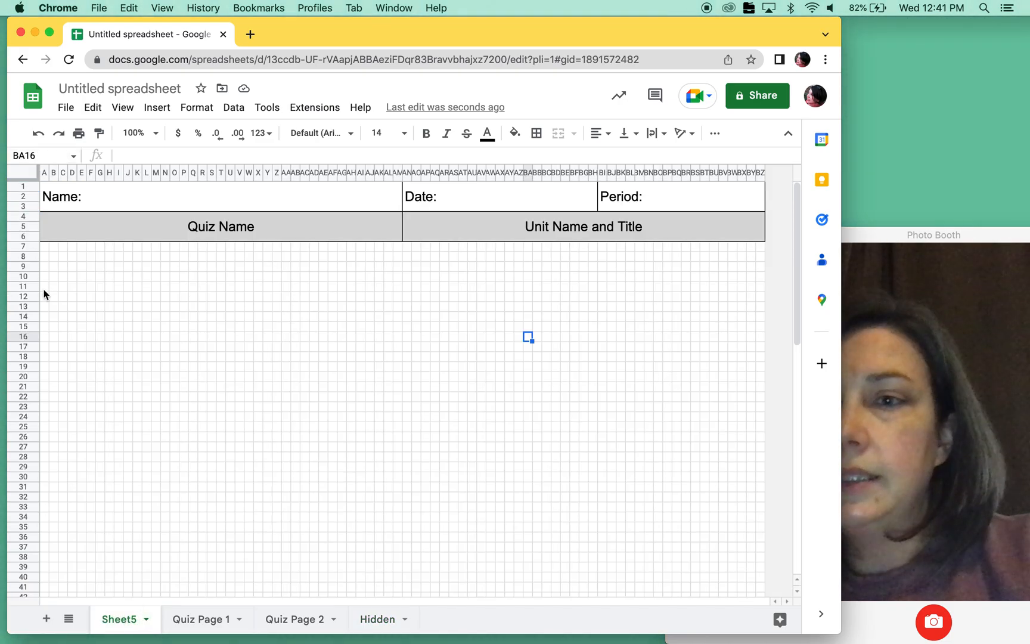
- Merge cells A9:B10 below the header and enter the question number "1)"
left_click_drag(45, 266, 55, 280)
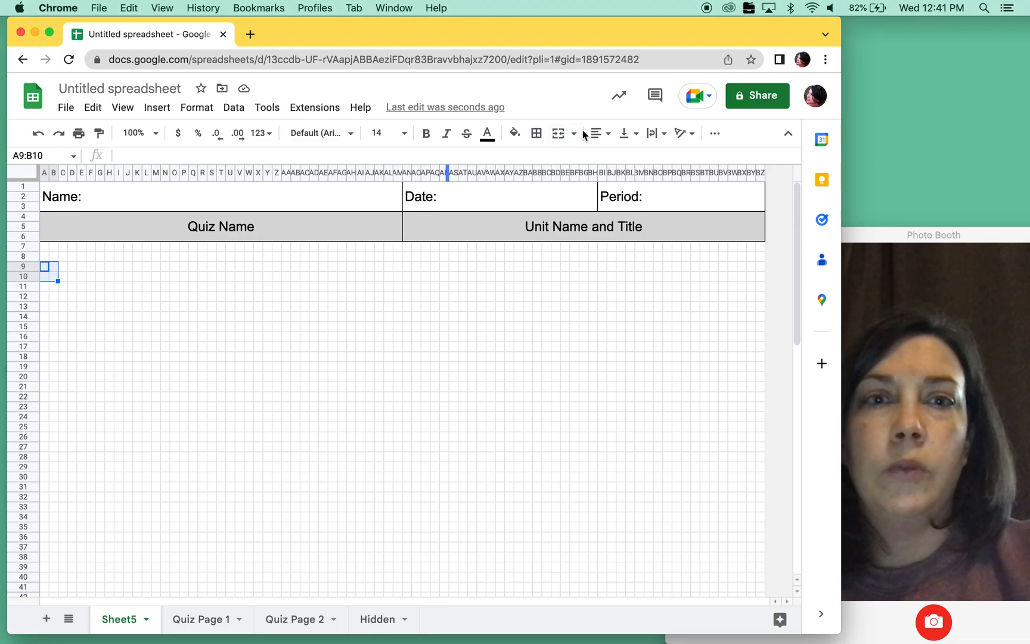
left_click(557, 133)
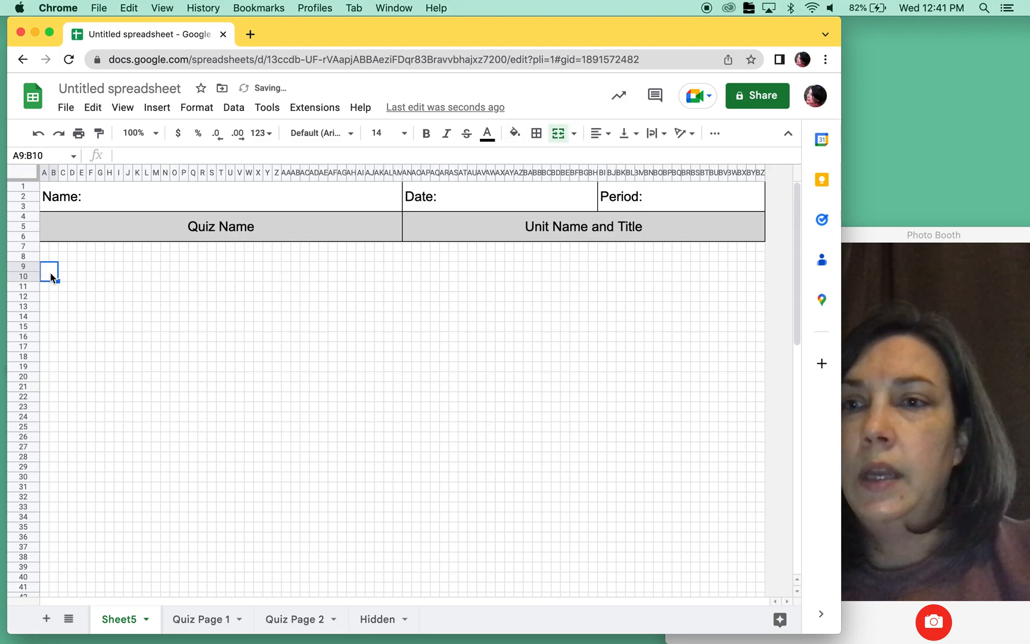
type("1)")
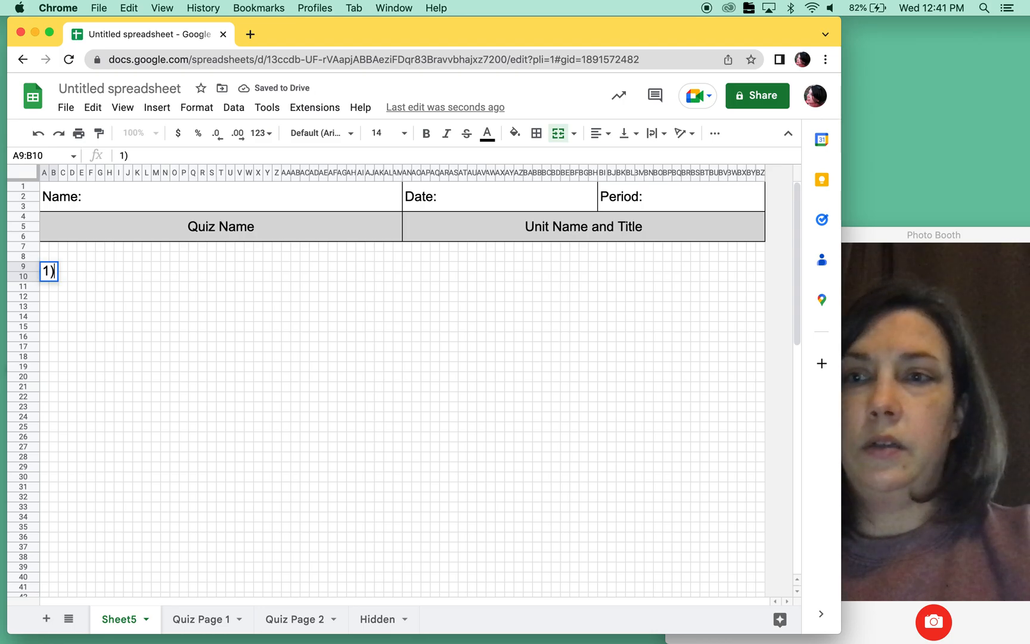
left_click(61, 333)
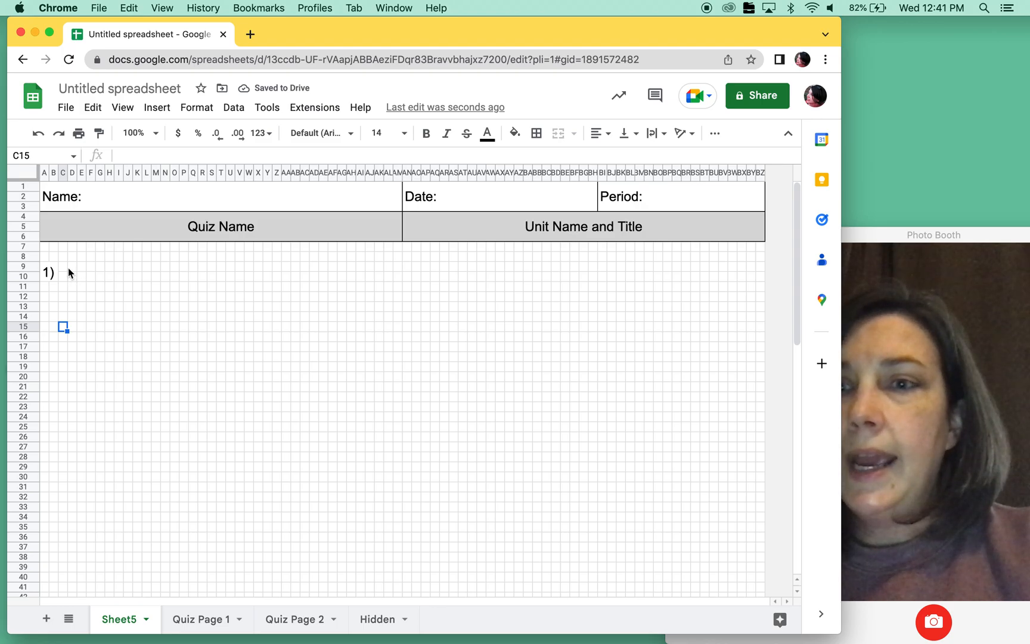
- Merge cells C9:S10 beside the question number into one field for the first problem
left_click_drag(66, 268, 215, 285)
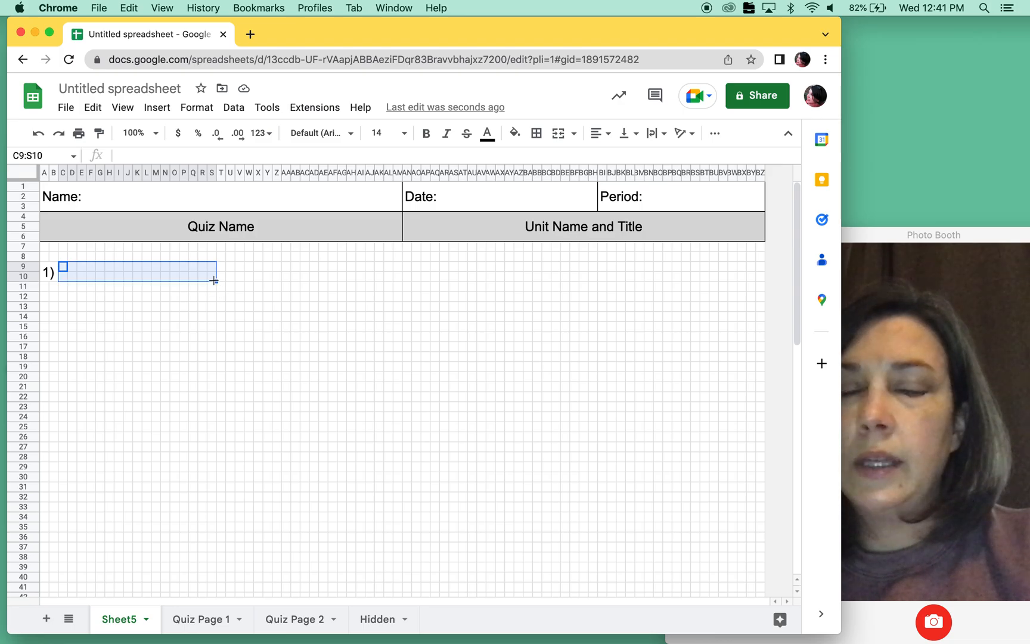
left_click(557, 134)
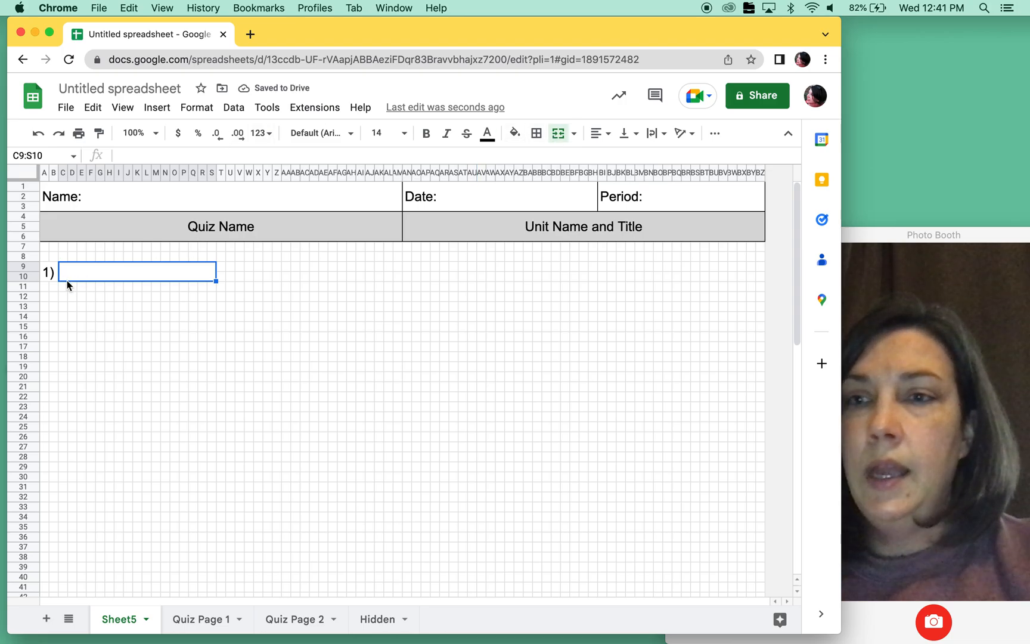
left_click(101, 337)
- Copy the first question's number and problem field in A9:S10 and paste them at AA9
left_click_drag(48, 273, 124, 277)
key("super+c")
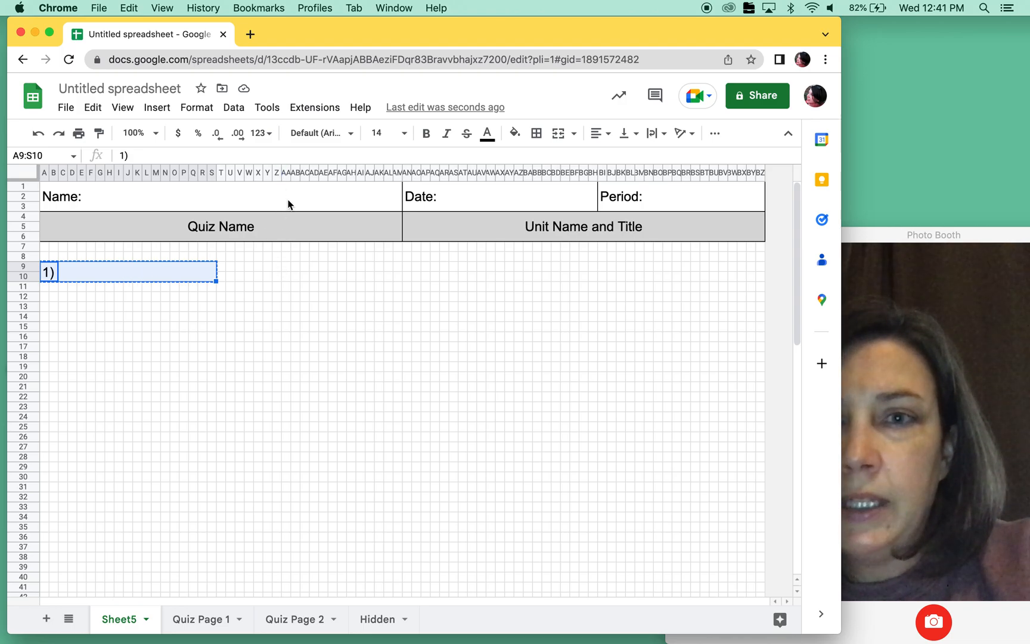
left_click(286, 267)
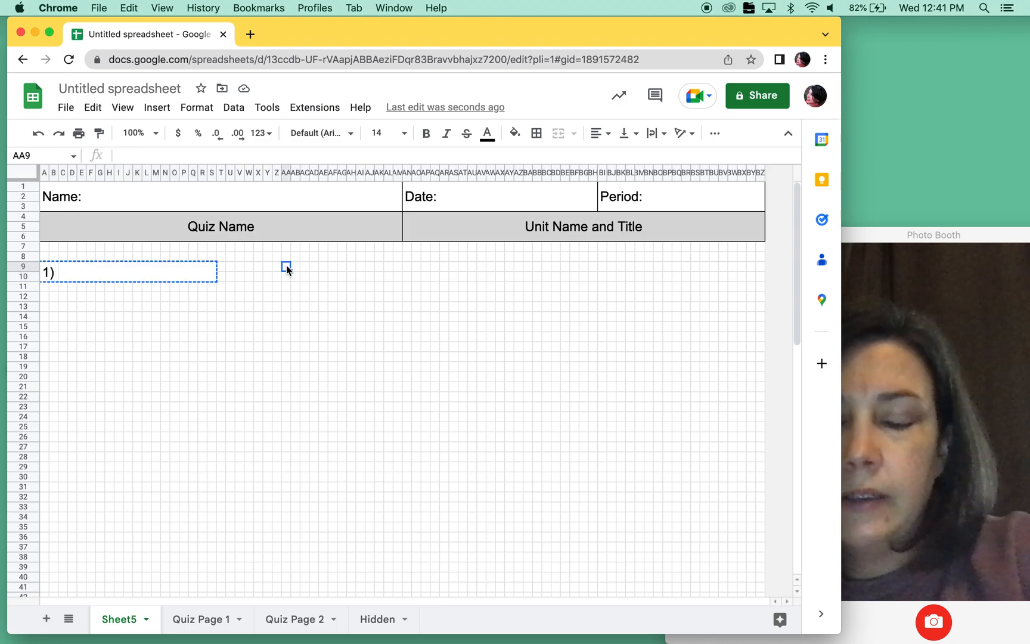
key("super+v")
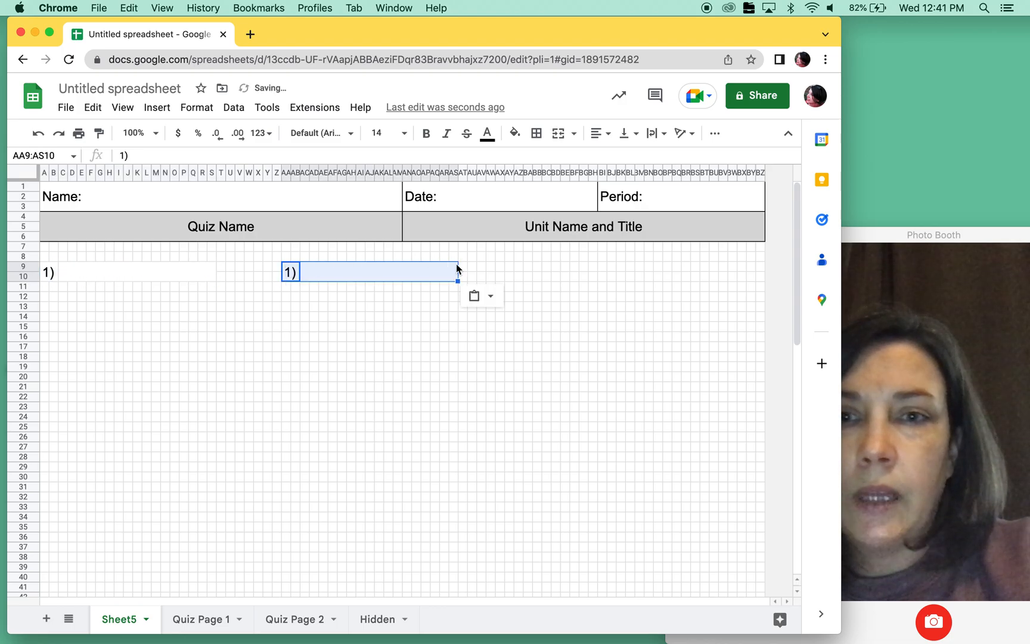
- Paste another copy of the question number and problem field at BA9
left_click(518, 267)
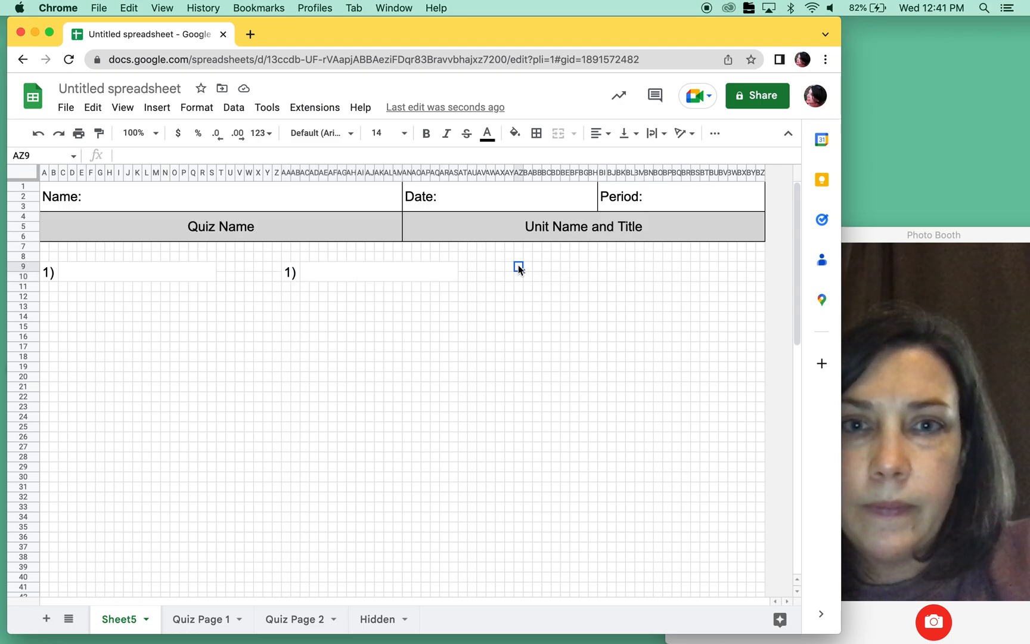
left_click(527, 266)
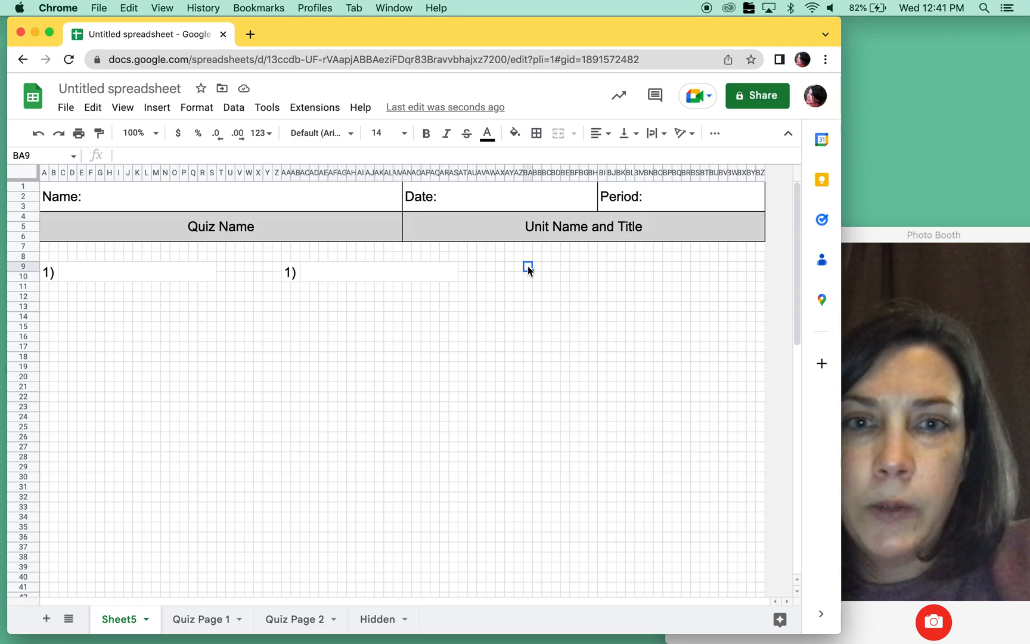
key("super+v")
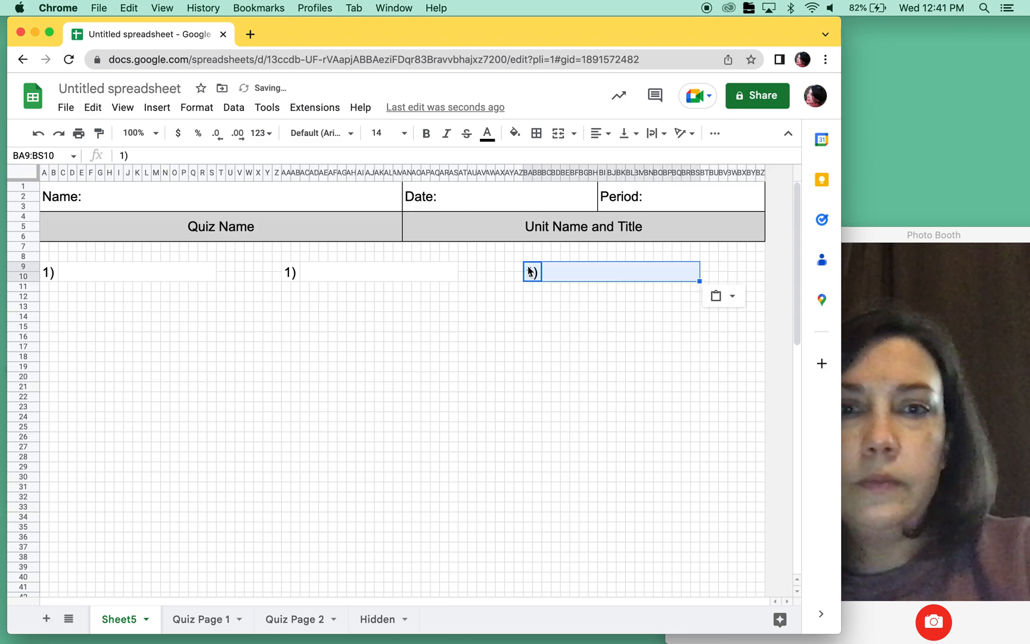
- Renumber the second question at AA9 as "2)" and the third at BA9 as "3)"
left_click(292, 275)
type("2)")
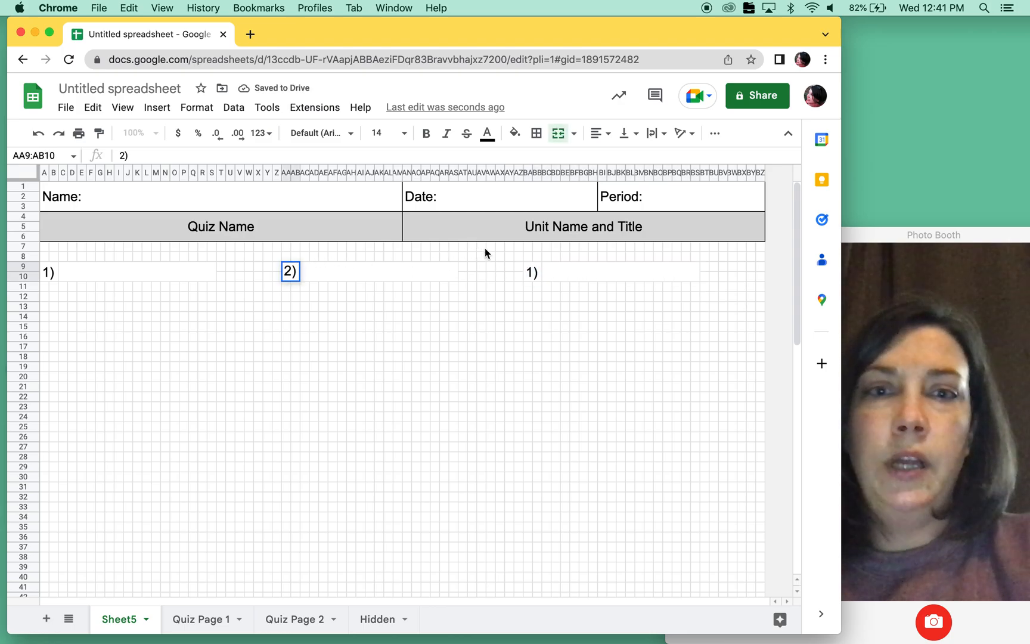
left_click(532, 273)
type("3)")
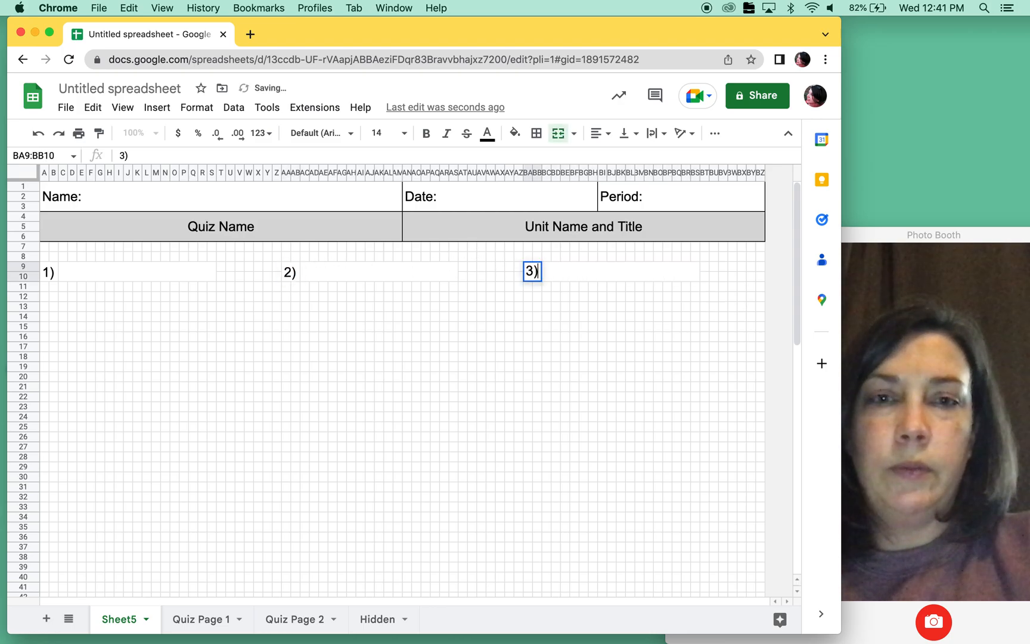
left_click(464, 369)
- Link the first problem field, C9:S10, to the Number 1 equation with the formula =Hidden!A8
left_click(153, 275)
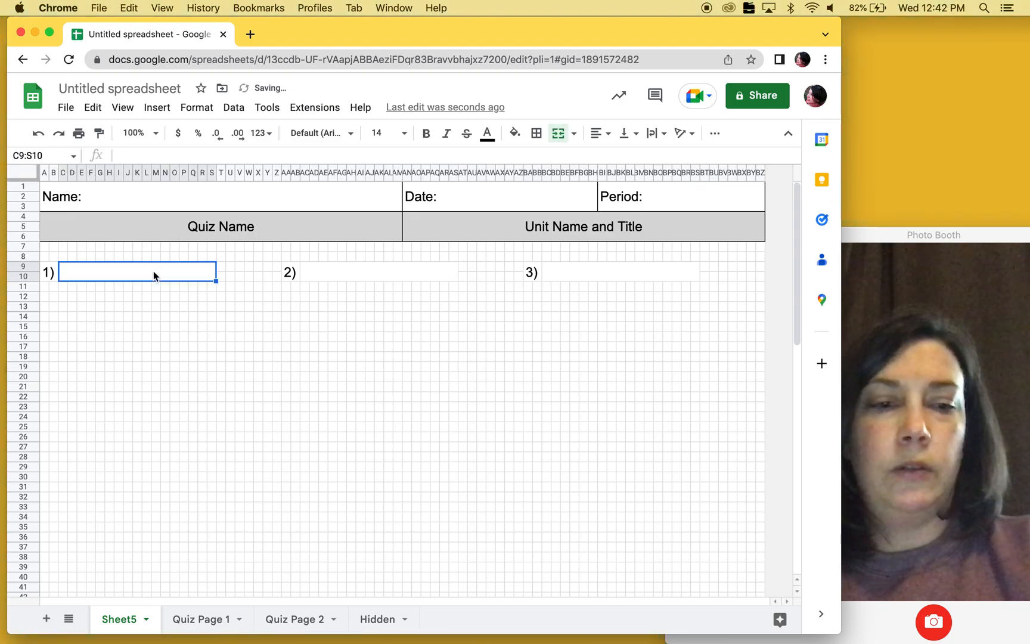
type("=")
left_click(375, 620)
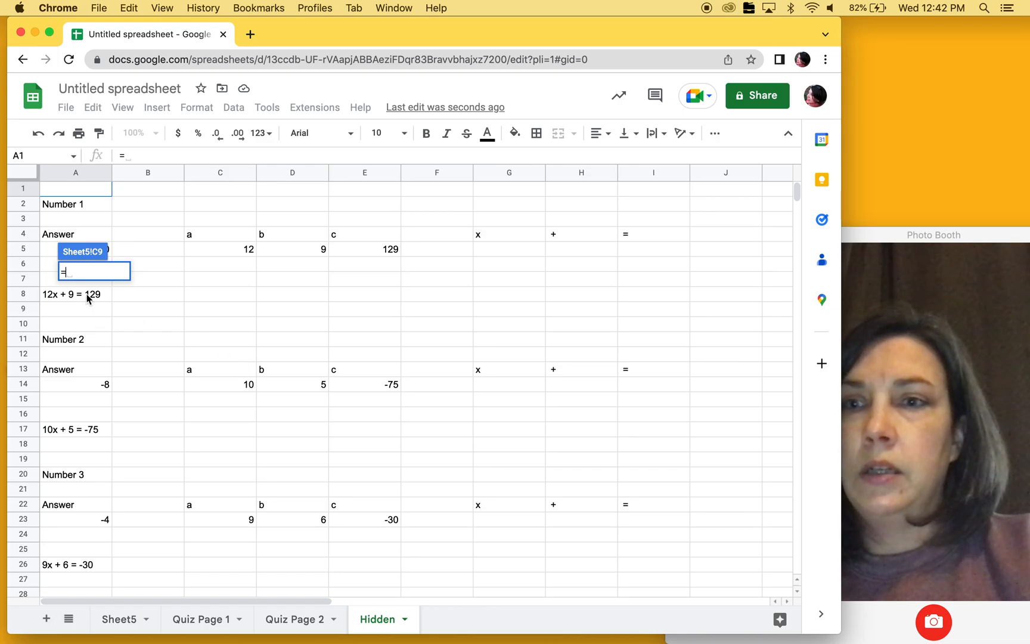
left_click(88, 298)
key("Return")
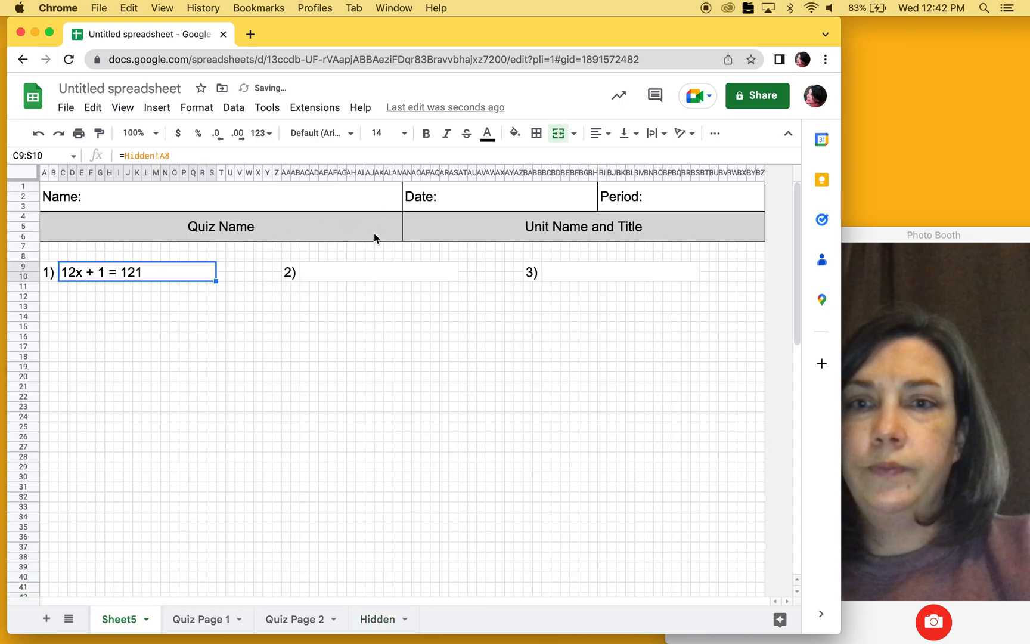
- Link the second problem field, AC9:AS10, to the Number 2 equation with the formula =Hidden!A17
left_click(362, 276)
type("=")
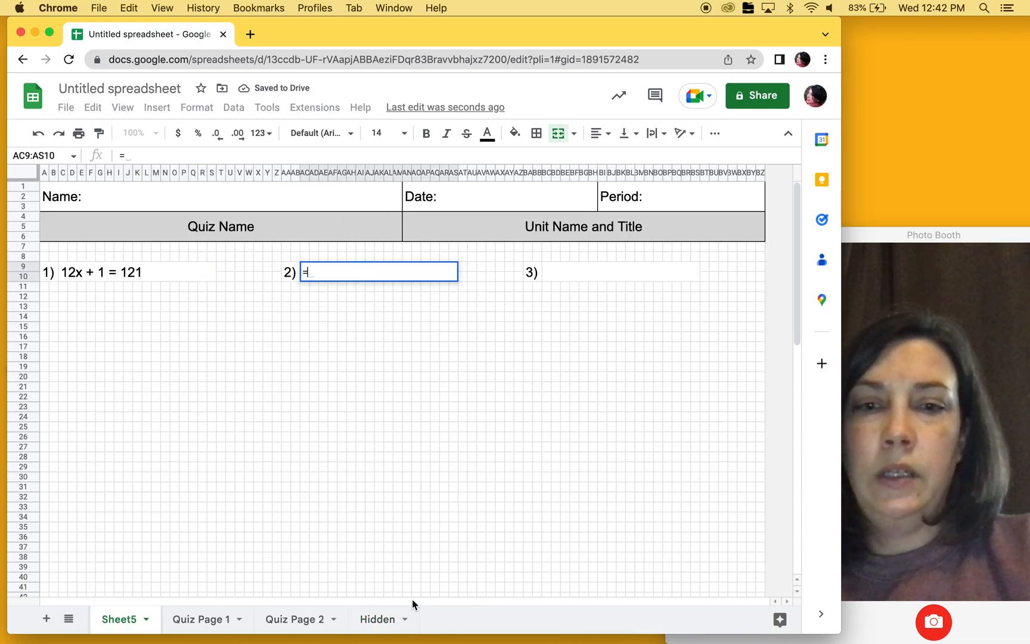
left_click(370, 619)
left_click(92, 429)
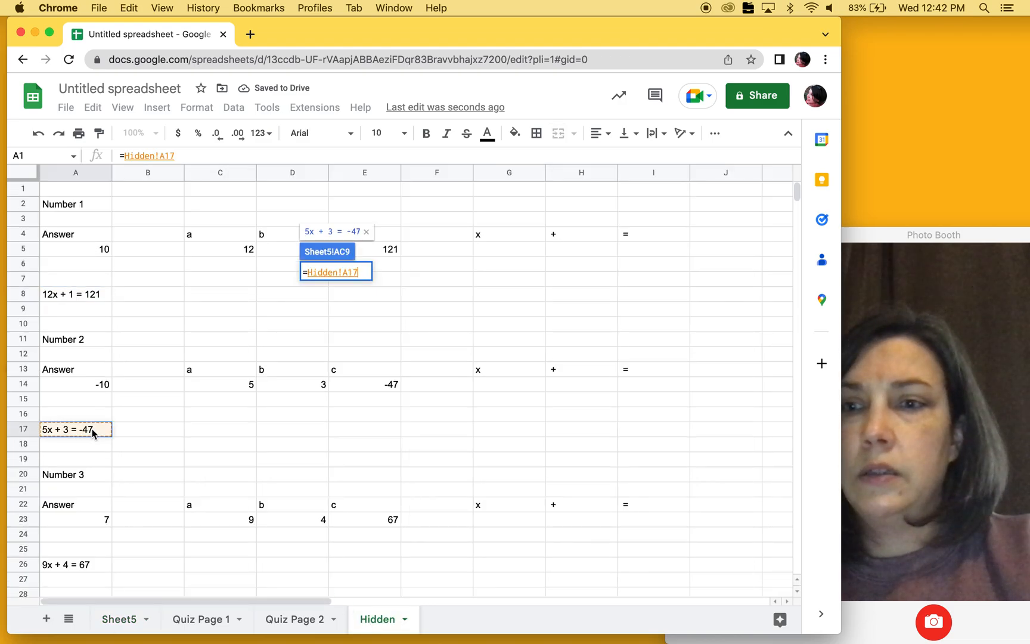
key("Return")
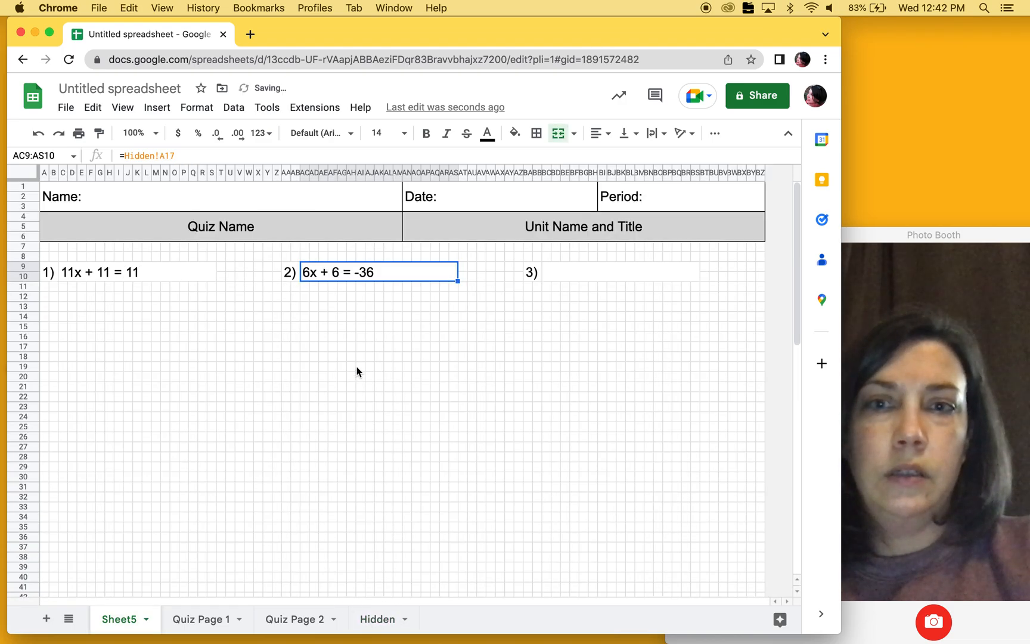
- Link the third problem field, BC9:BS10, to the Number 3 equation with the formula =Hidden!A26
left_click(579, 271)
type("=")
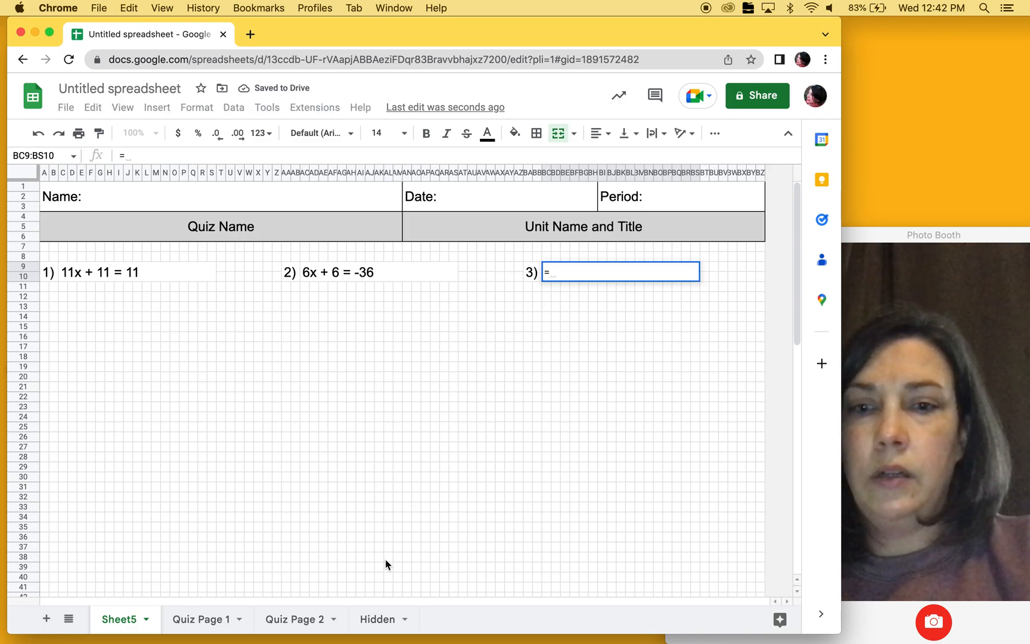
left_click(382, 621)
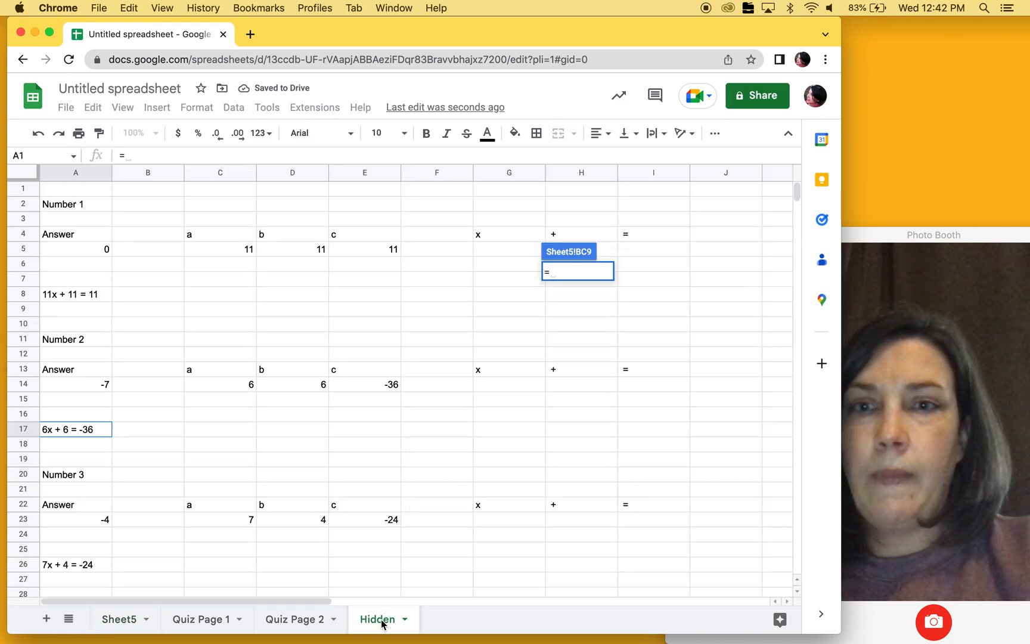
left_click(78, 566)
key("Return")
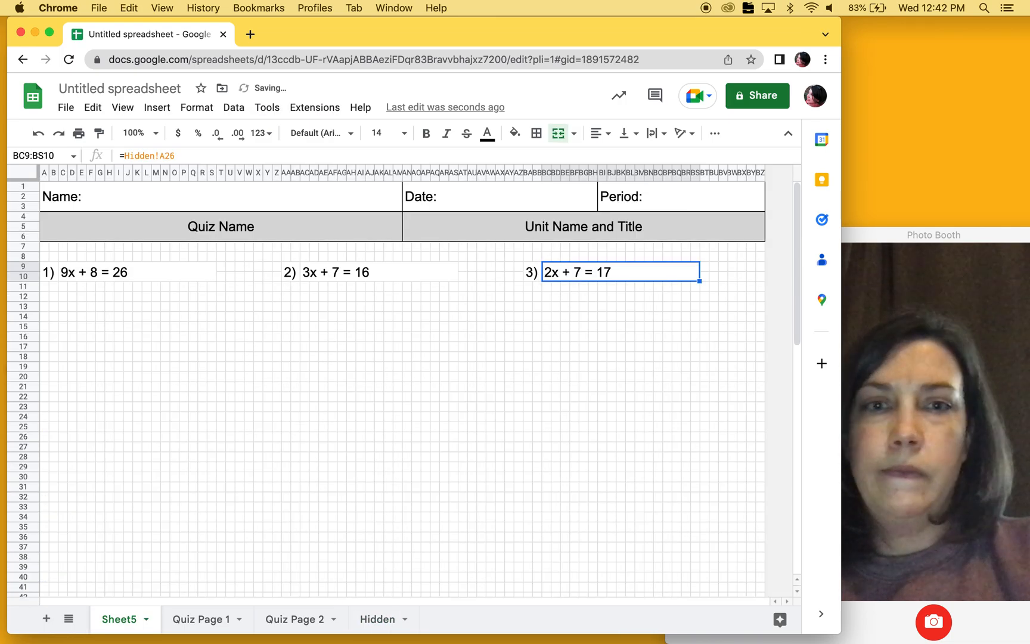
- Recalculate the sheet repeatedly from the empty cell AF20 to check whether the three linked equations regenerate
left_click(332, 378)
key("Delete")
key("Delete")
key("Delete")
key("Delete")
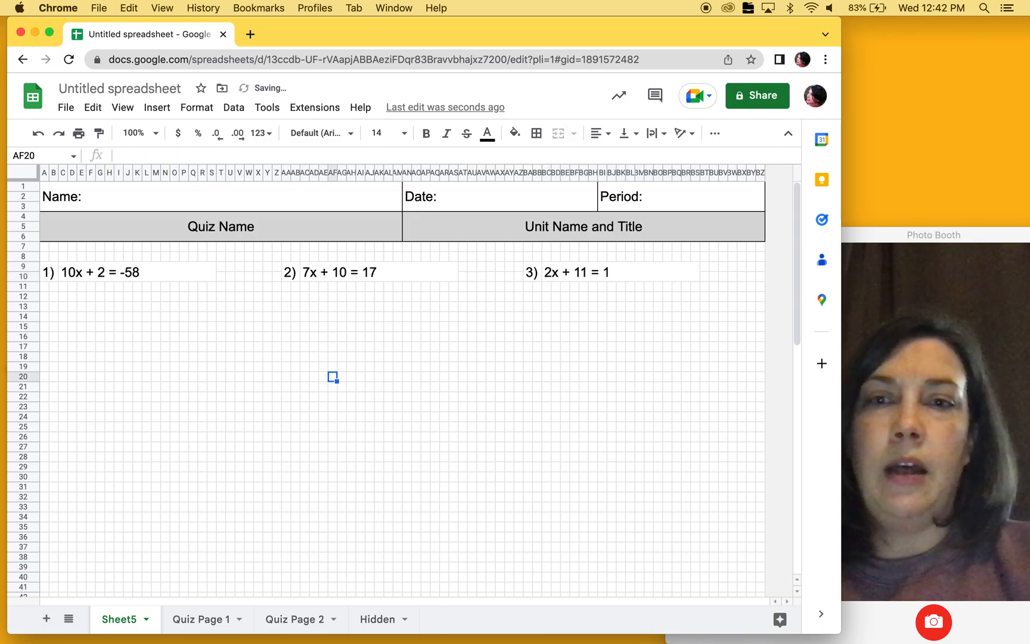
key("Delete")
key("Delete")
key("Delete")
key("Delete")
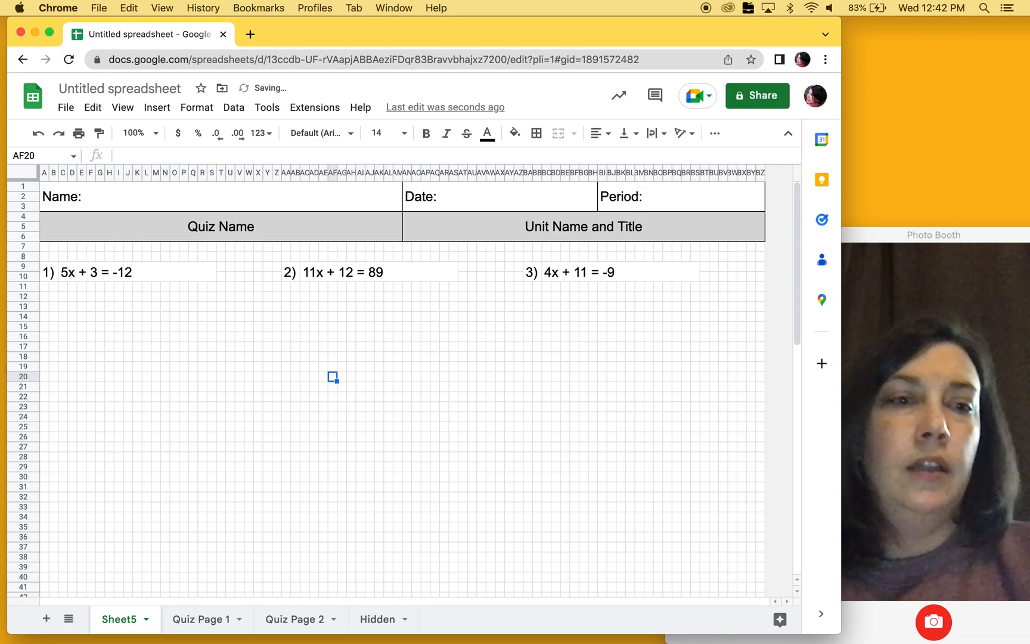
key("Delete")
key("Delete")
key("Delete")
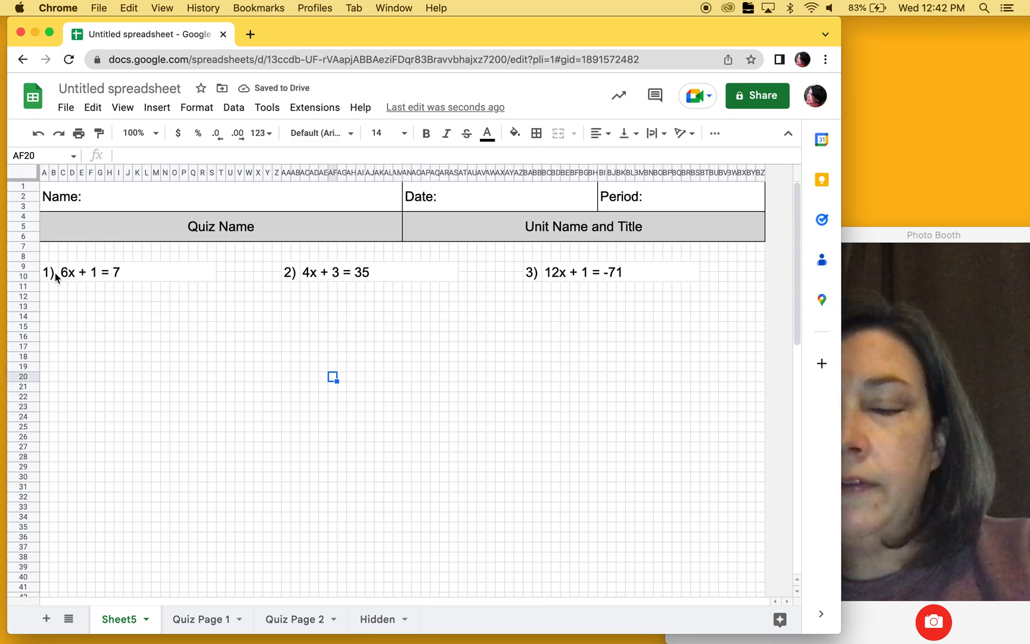
- Add an outer border around A9:Z32 to frame the first question and its work space
left_click_drag(50, 273, 210, 312)
left_click_drag(269, 400, 277, 502)
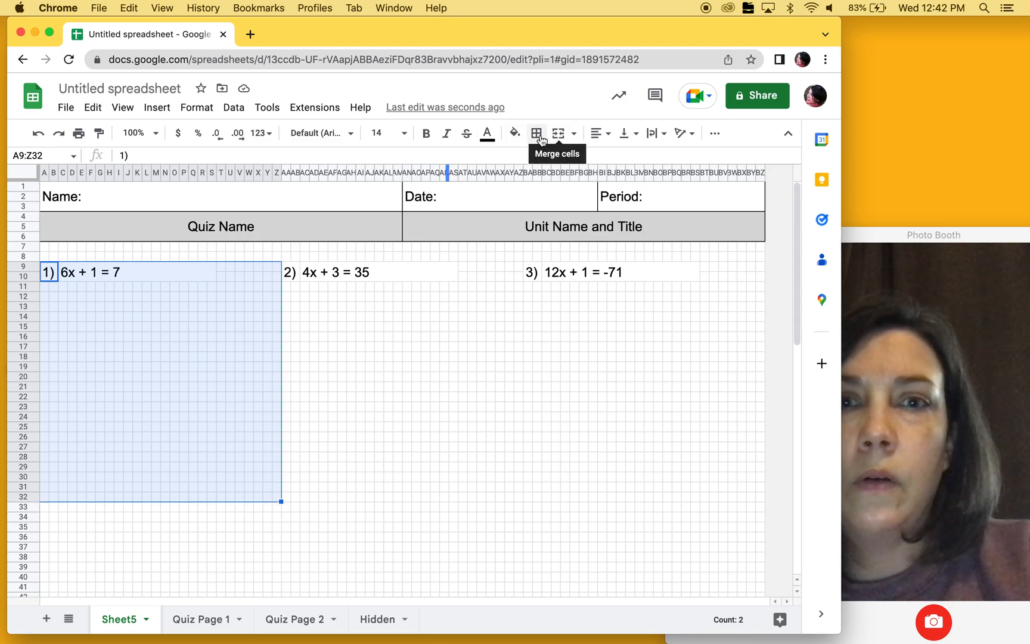
left_click(537, 134)
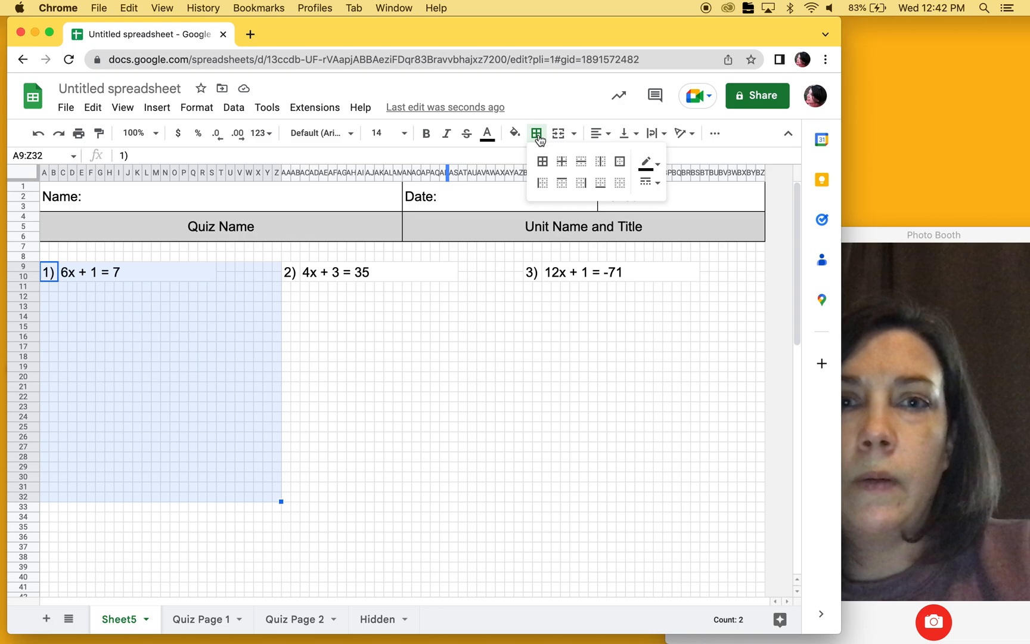
left_click(620, 161)
- Add outer borders around AA9:AZ32 and the matching block for question 3, starting at BA9 and ending at row 32
left_click_drag(291, 271, 516, 499)
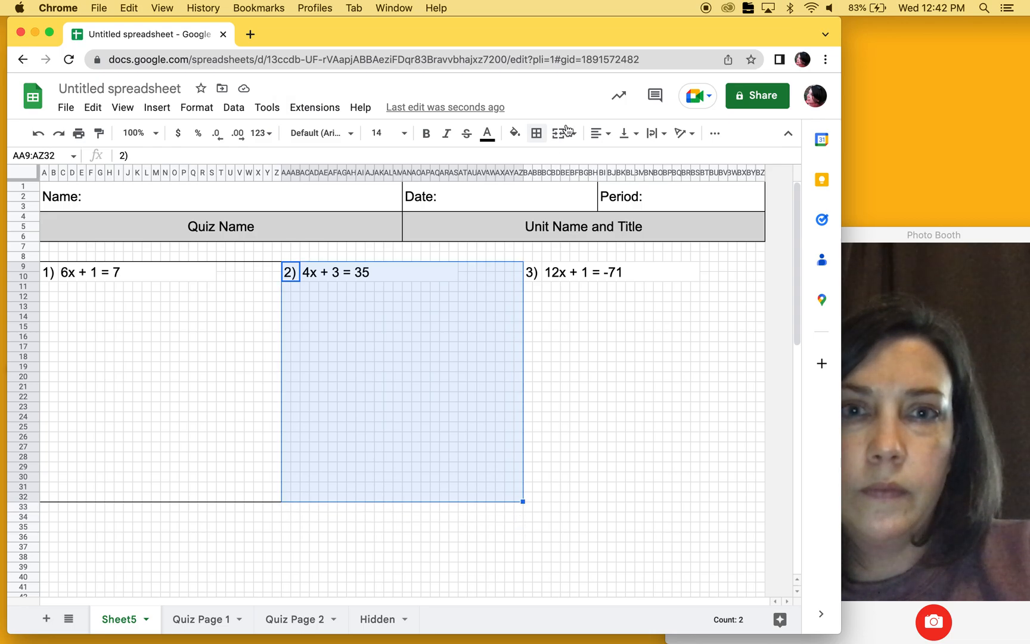
left_click(535, 132)
left_click(620, 161)
left_click_drag(531, 273, 767, 495)
left_click(536, 132)
left_click(620, 160)
left_click(357, 404)
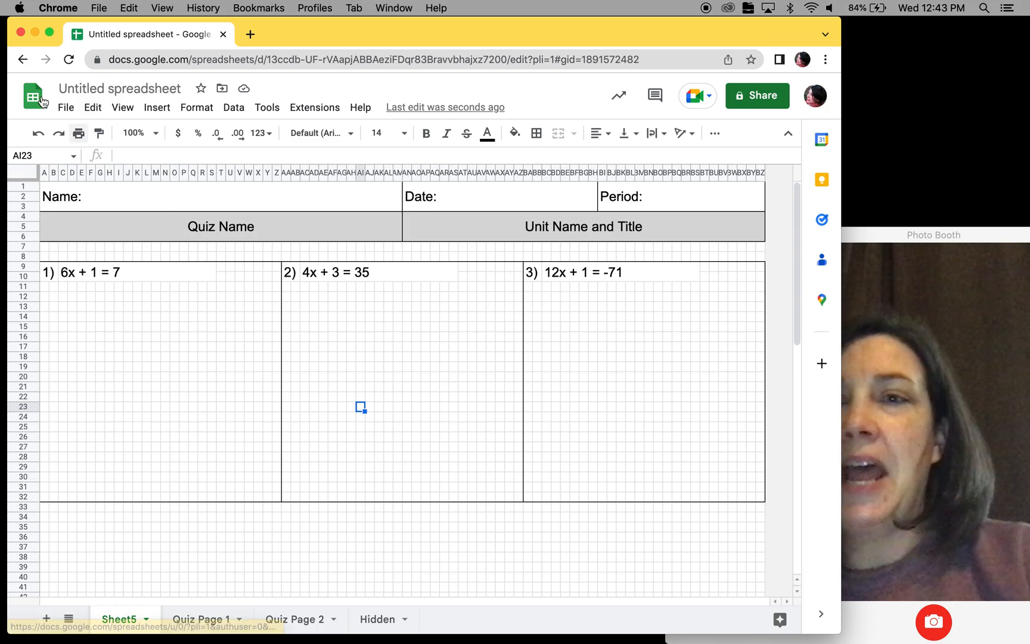
- Merge Q29:Y31 in the first question's frame into an answer box with an outer border, and copy it
left_click_drag(269, 489, 193, 470)
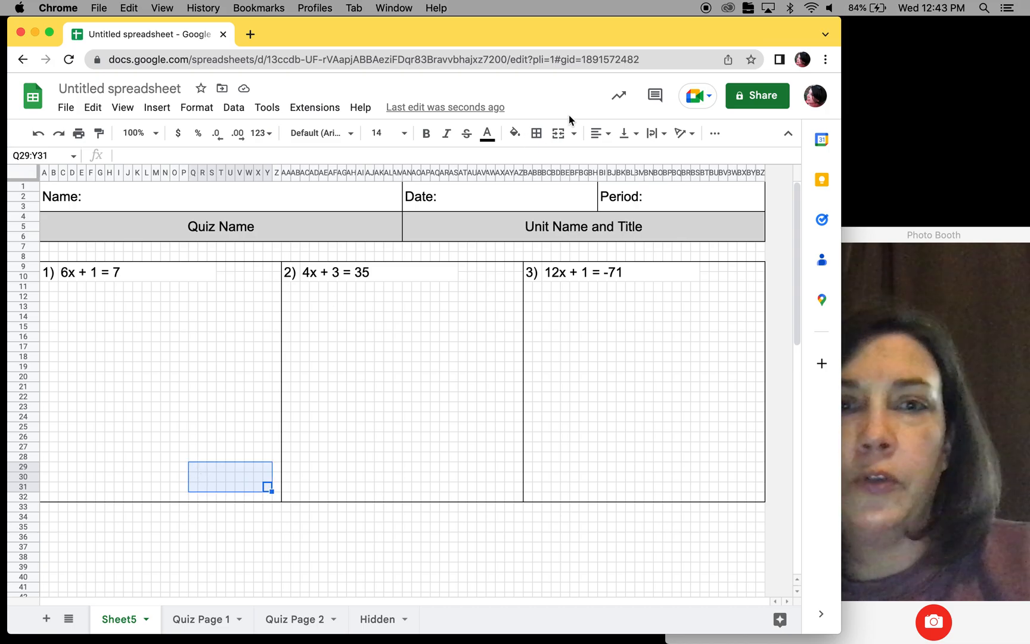
left_click(559, 136)
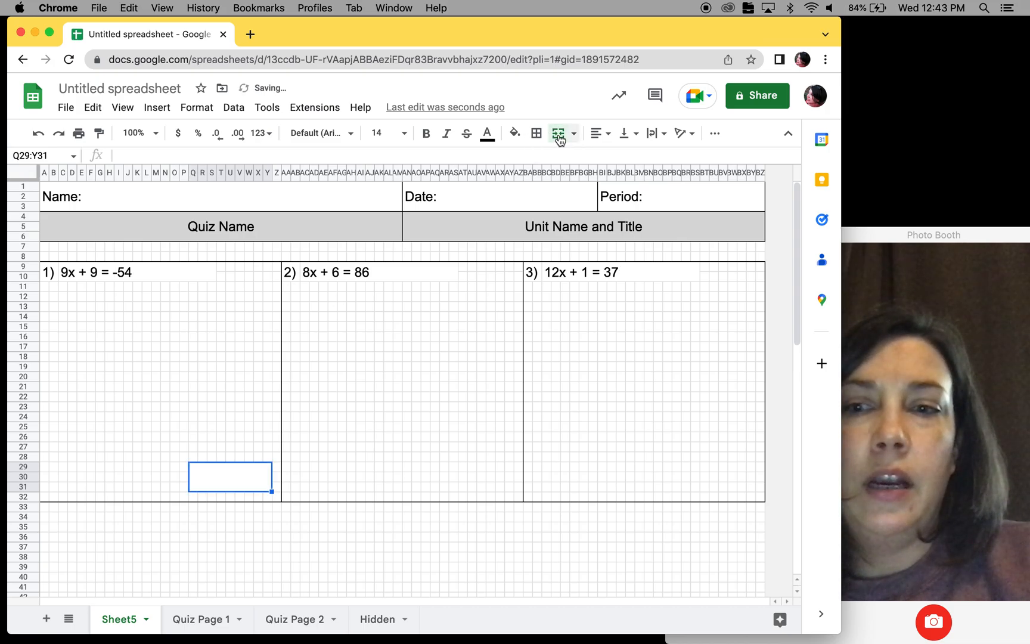
left_click(537, 135)
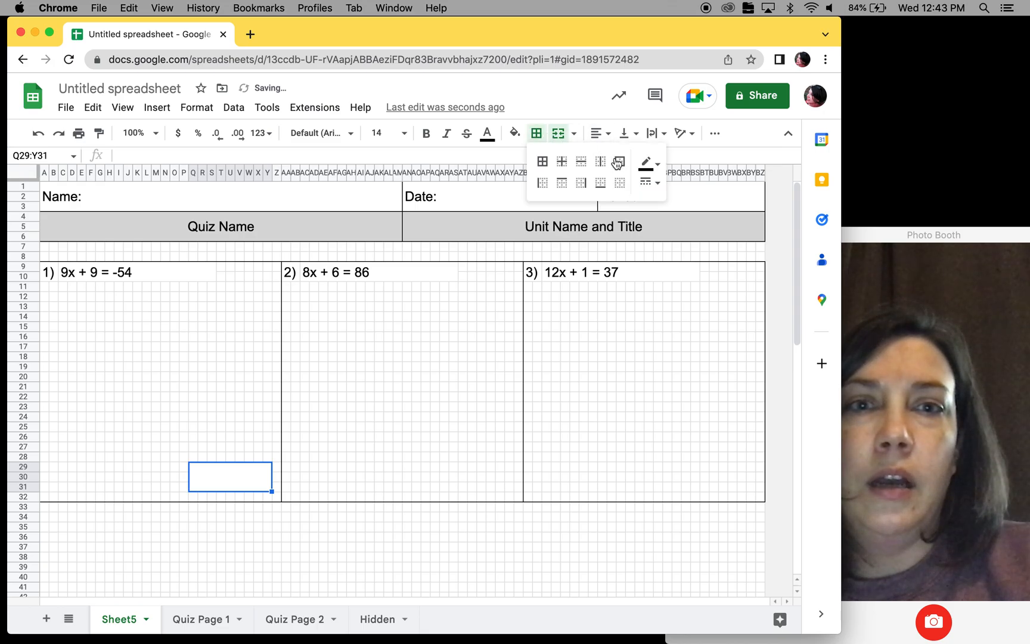
left_click(228, 476)
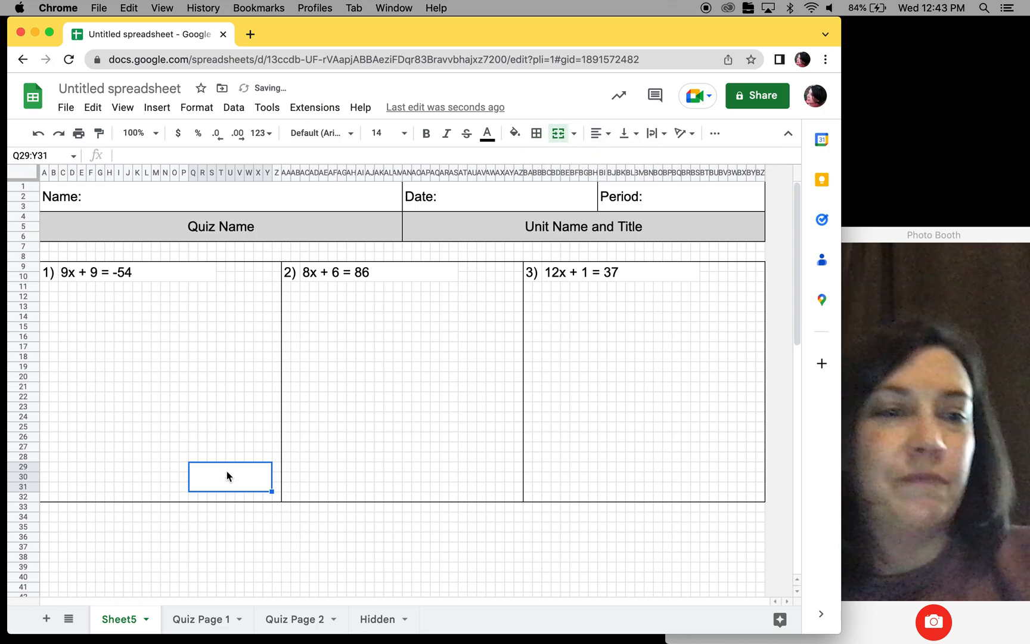
key("cmd+c")
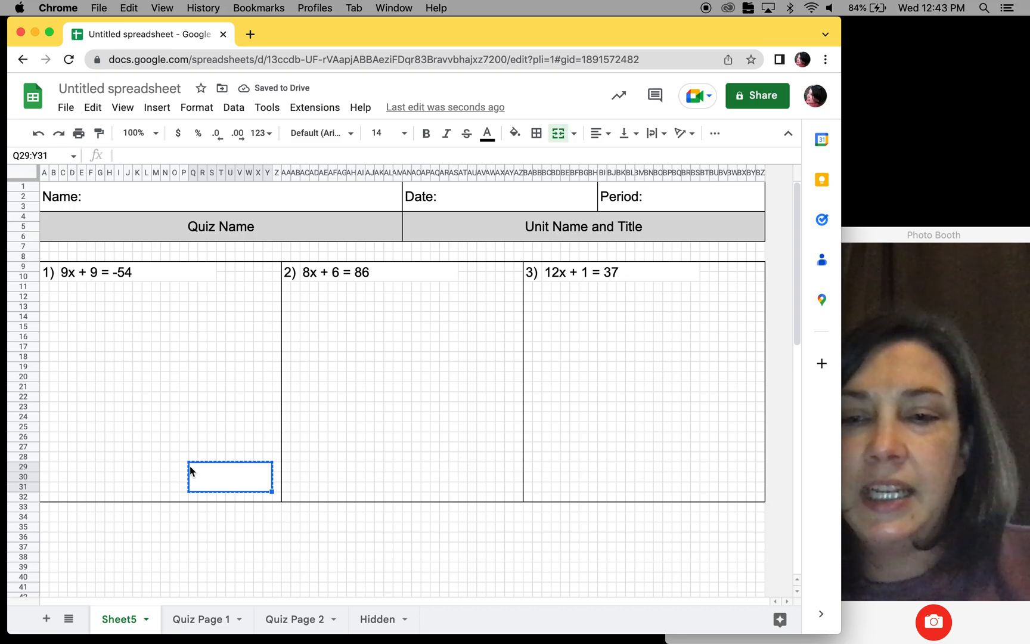
left_click(444, 467)
key("cmd+v")
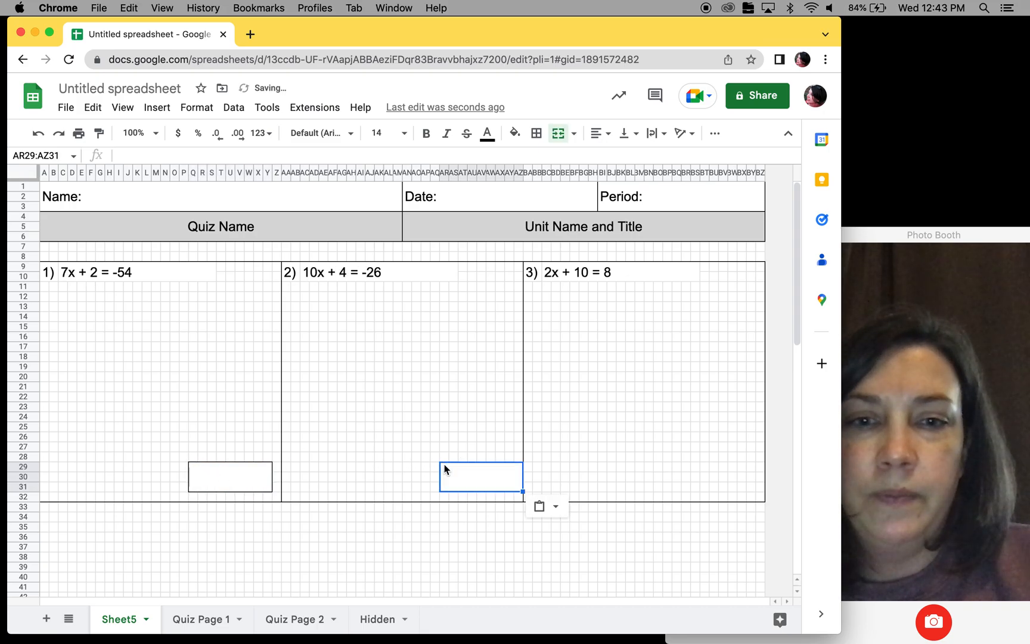
key("cmd+z")
- Paste the answer box at AQ29 for question 2 and at BQ29 for question 3
left_click(434, 468)
key("cmd+v")
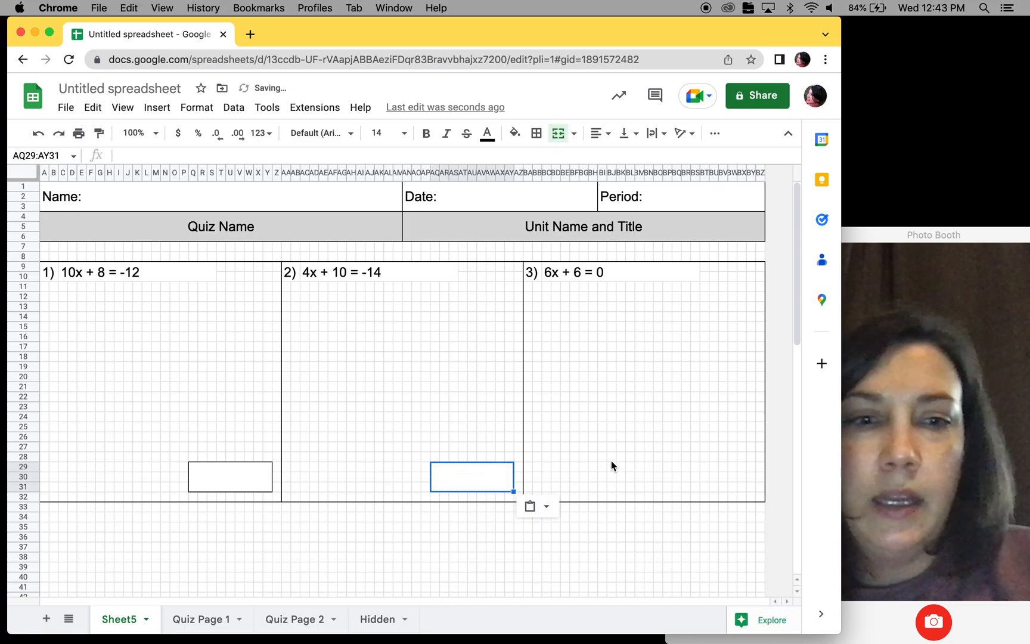
left_click(677, 467)
key("cmd+v")
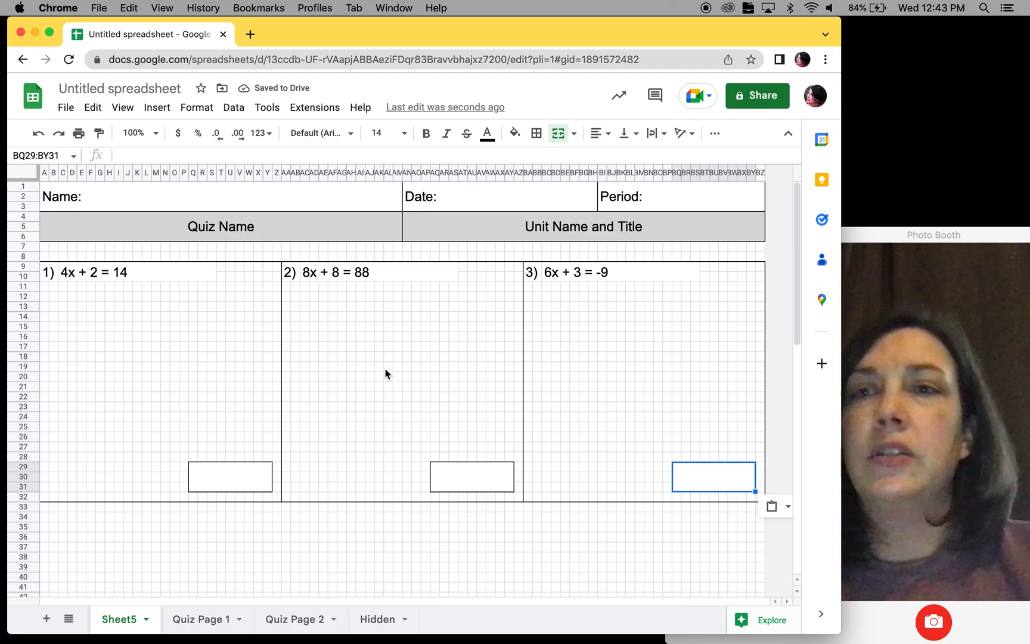
- Enter "x =" in the first question's answer box, Q29:Y31
left_click(249, 482)
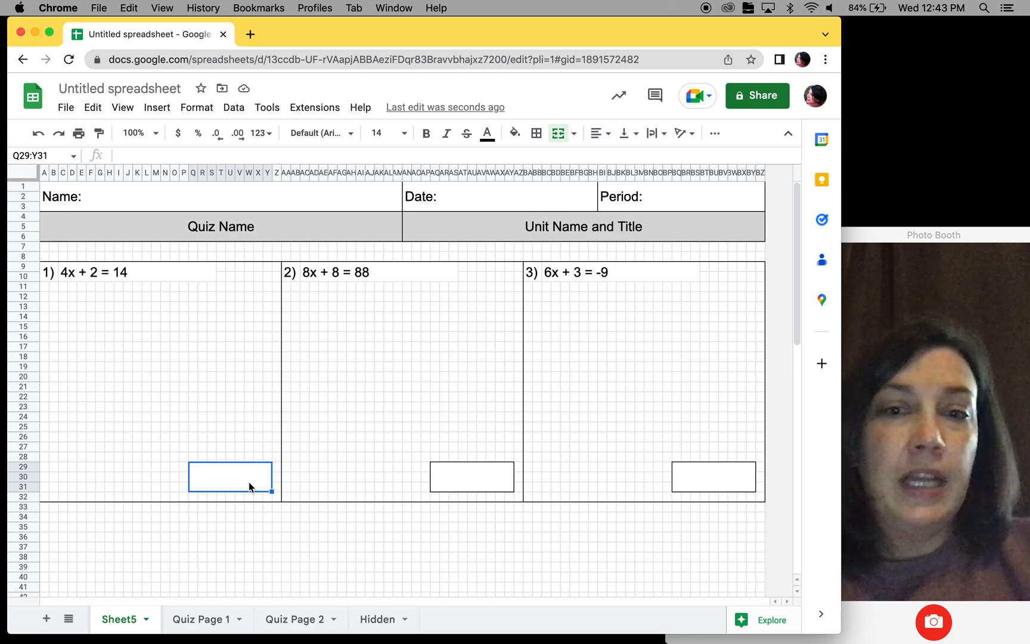
type("x =")
key("Return")
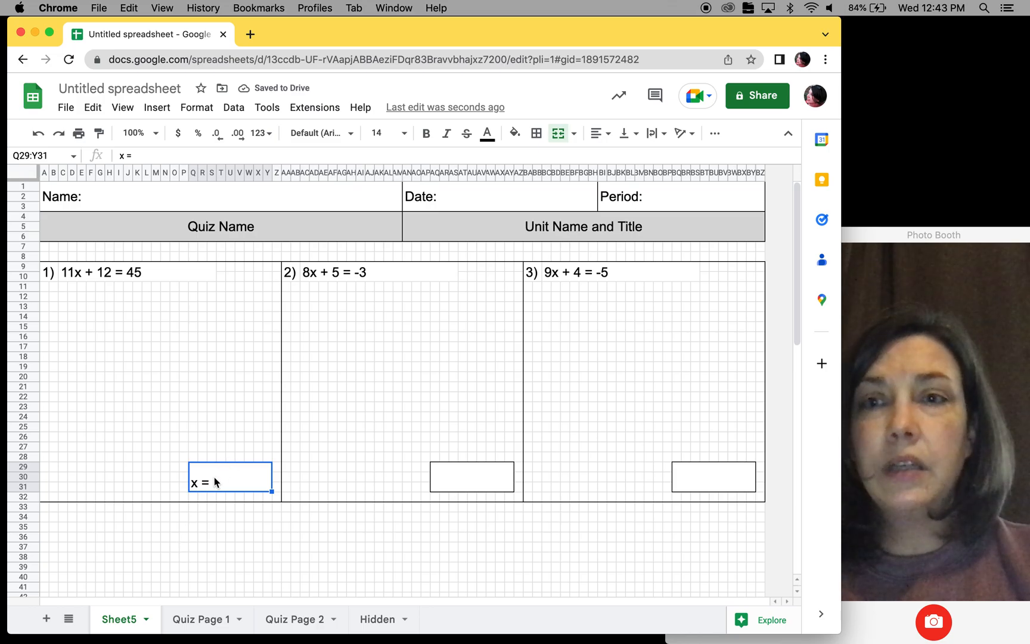
- Format the "x =" text in the first question's answer box in Caveat at size 24
left_click(349, 135)
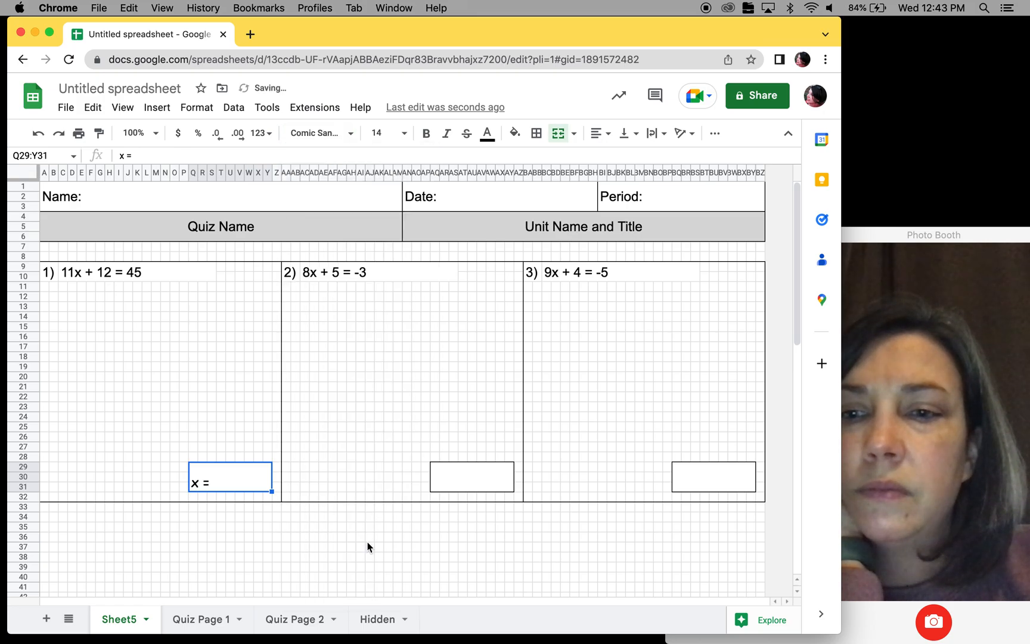
left_click(352, 133)
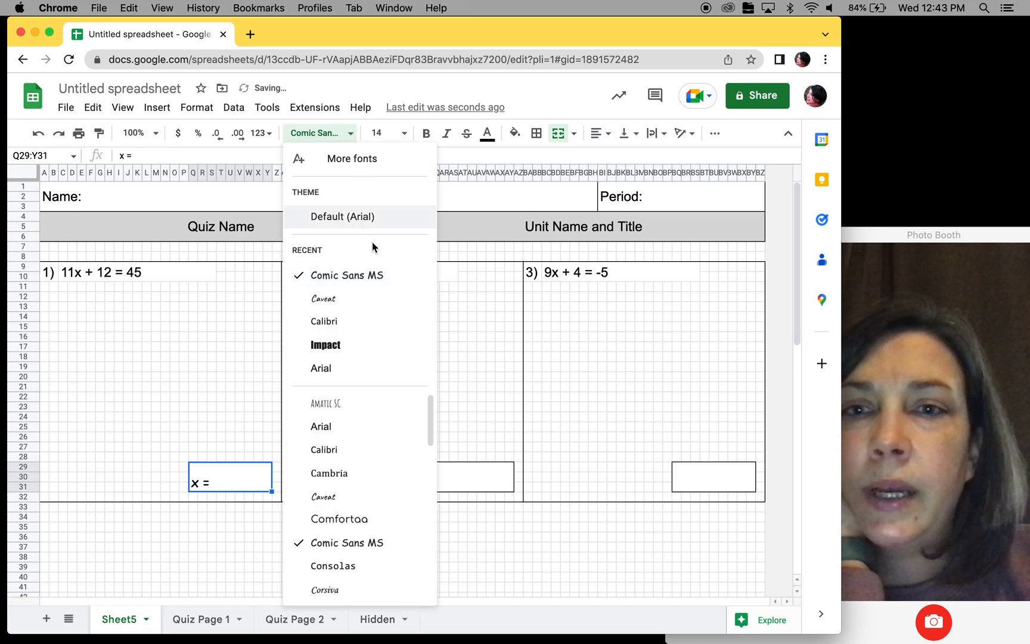
left_click(375, 303)
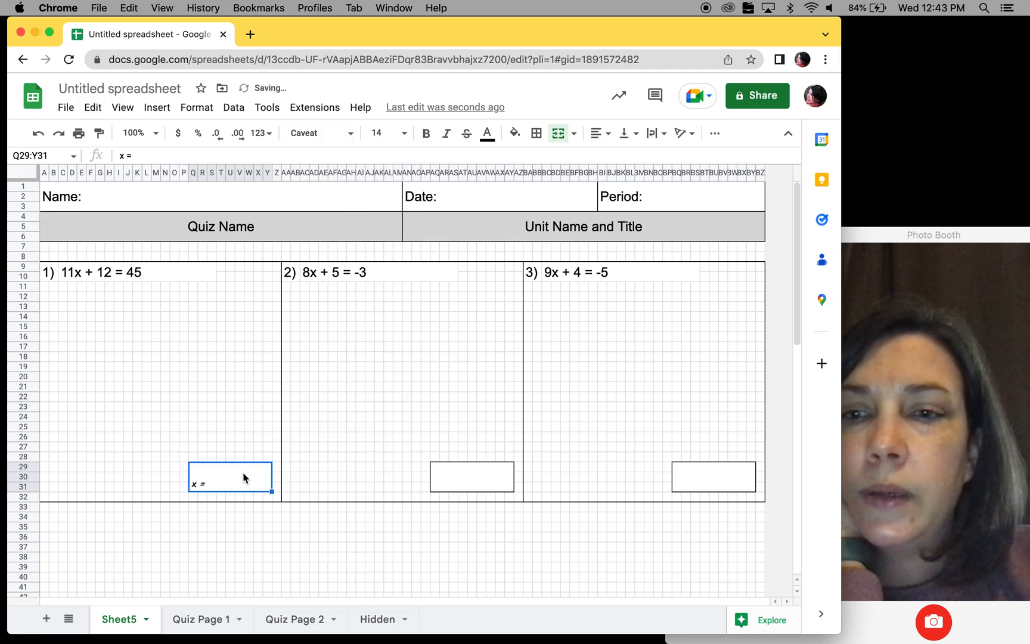
left_click(384, 133)
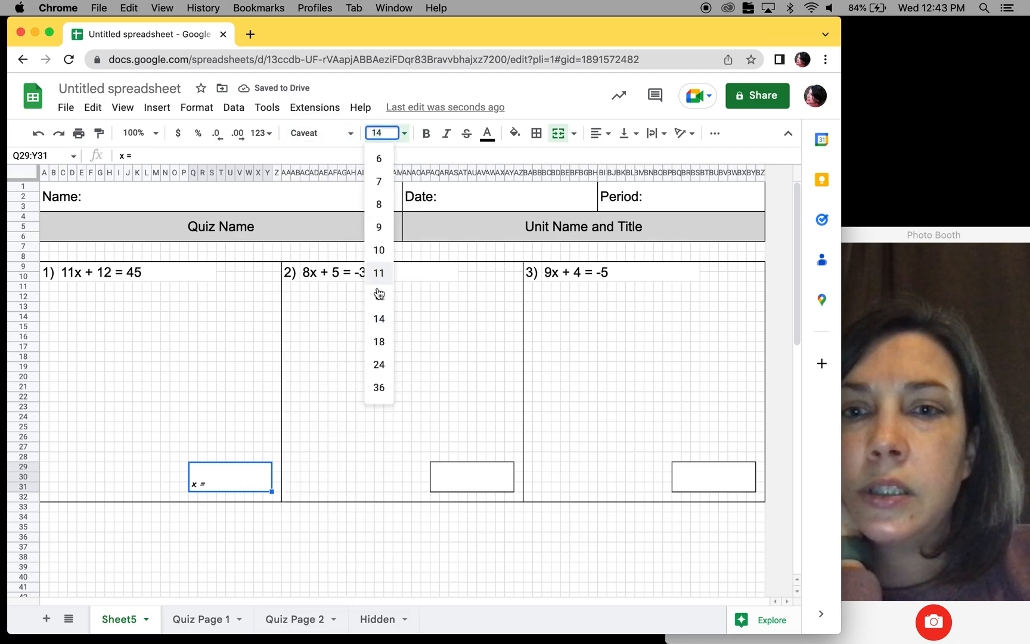
left_click(379, 364)
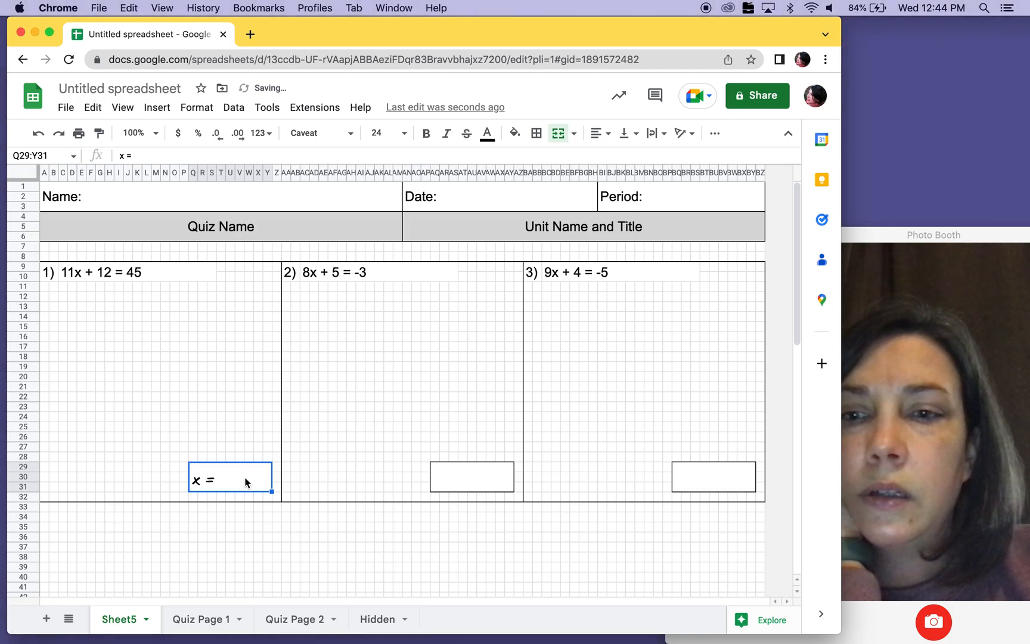
- Copy the formatted "x =" answer box into the answer boxes of questions 2 and 3
key("super+c")
left_click(479, 472)
key("super+v")
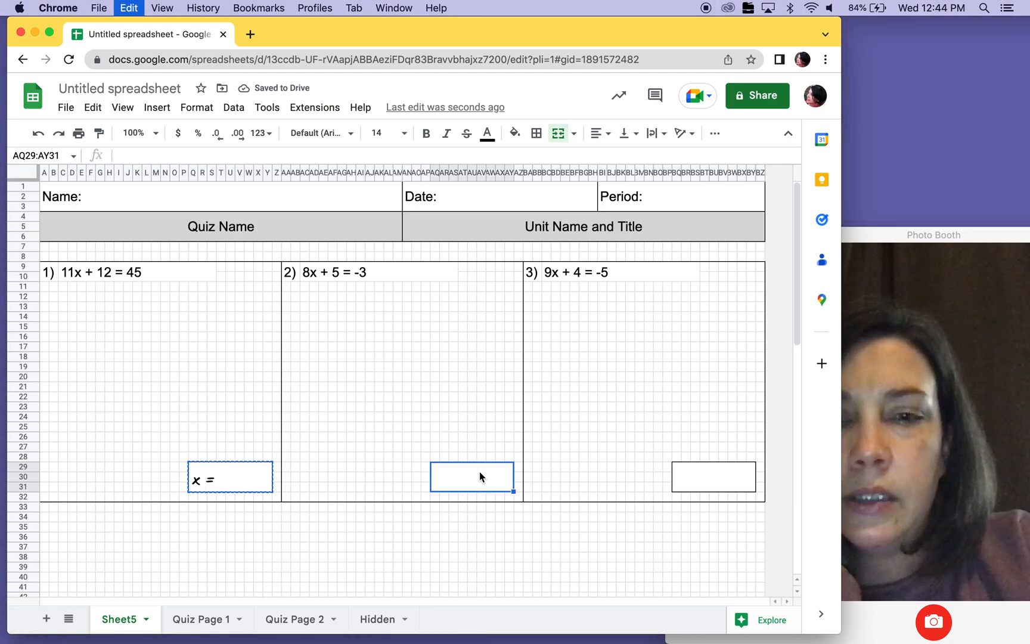
left_click(739, 474)
key("super+v")
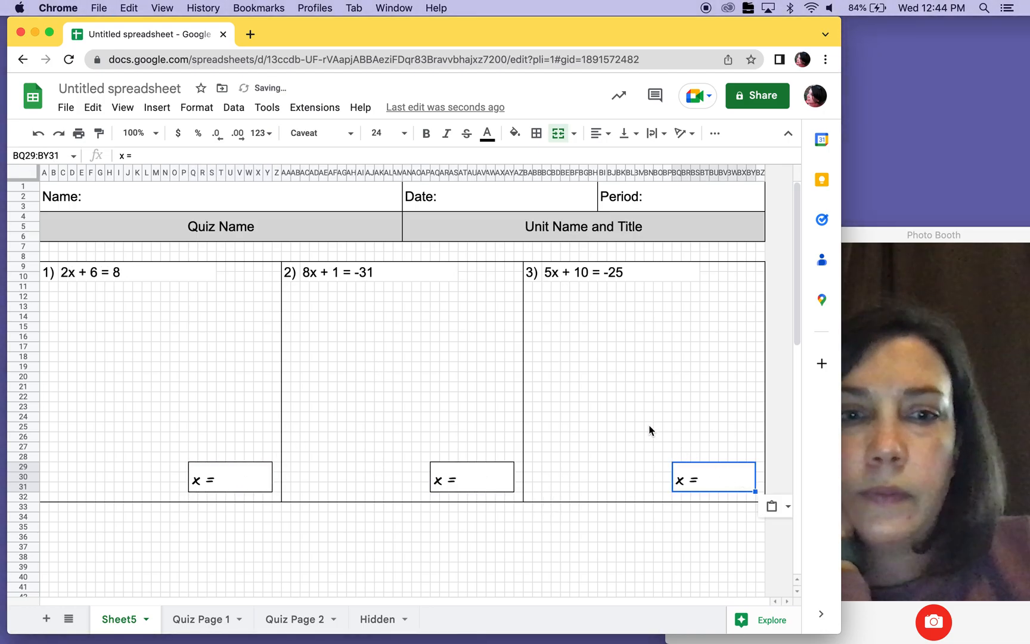
- Check how the quiz page with gridlines looks in the print preview, and return to the sheet
left_click(649, 427)
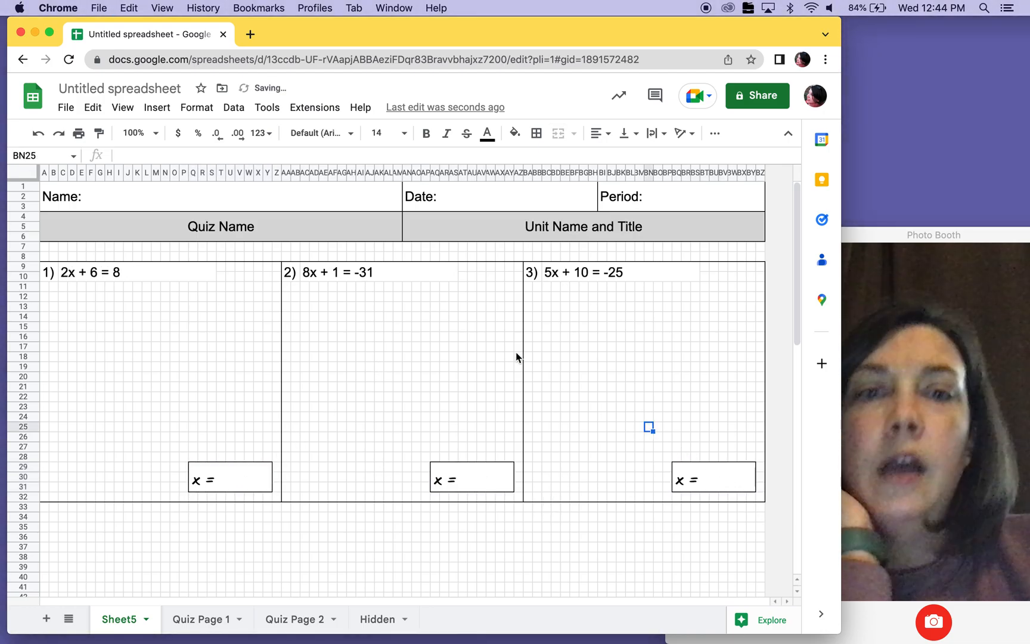
left_click(79, 134)
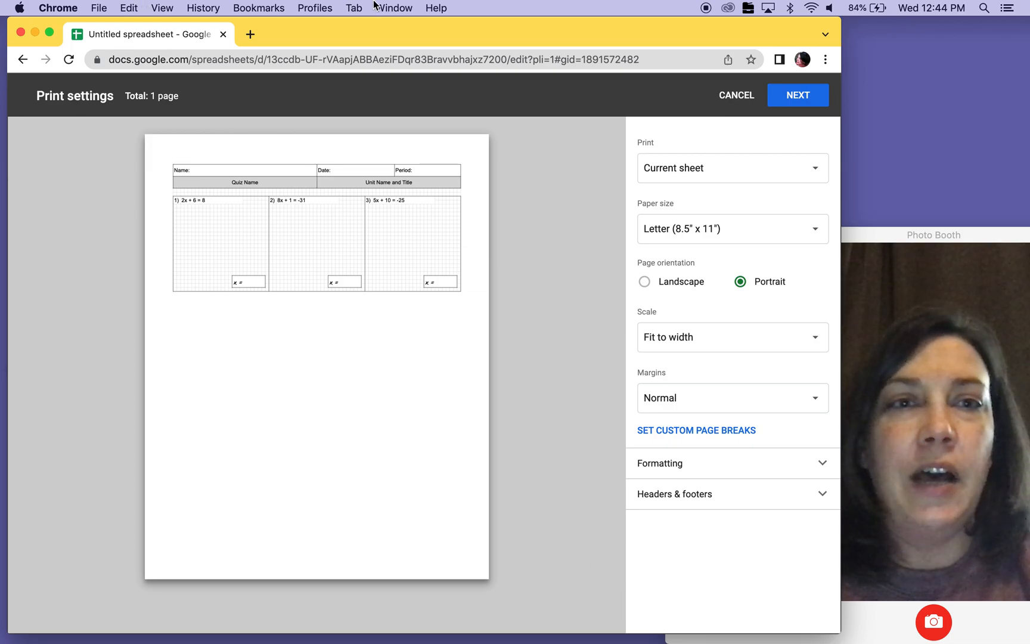
left_click(739, 95)
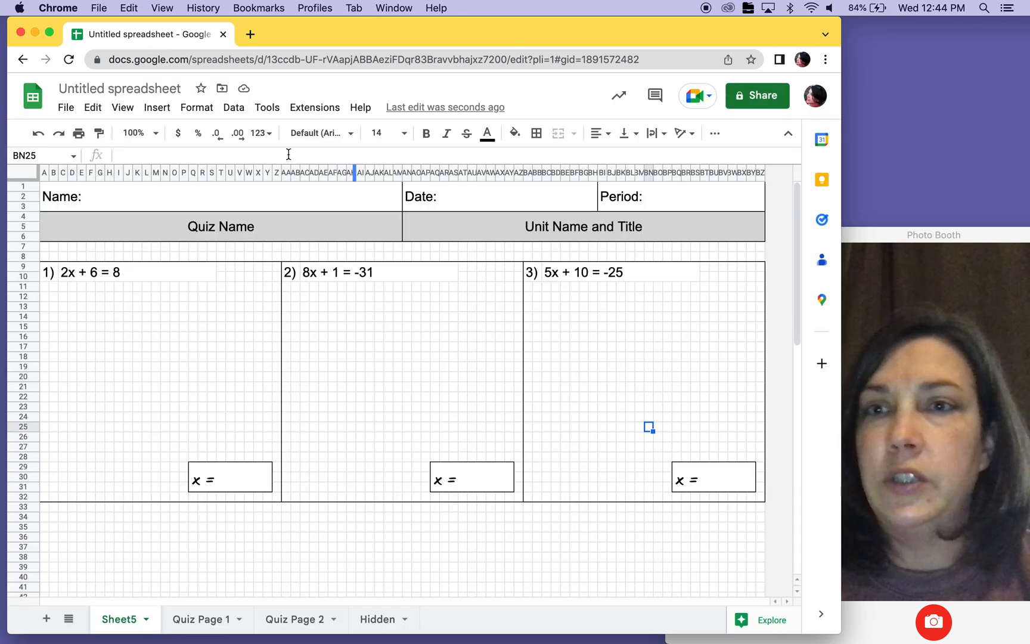
- Hide the gridlines on Sheet5 and check the quiz page in the print preview without printing it
left_click(131, 109)
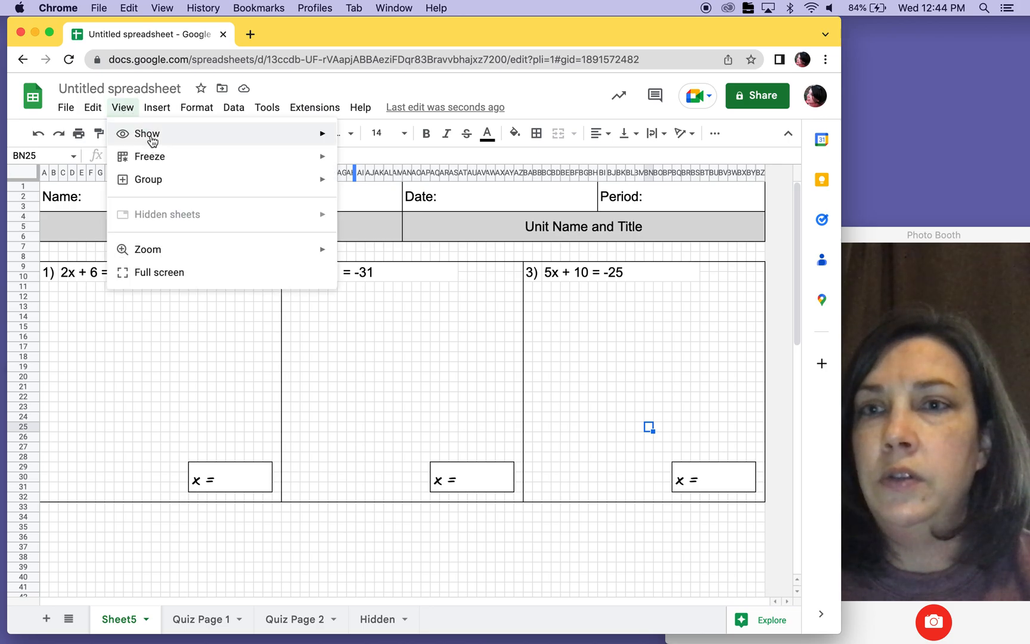
mouse_move(150, 137)
left_click(396, 163)
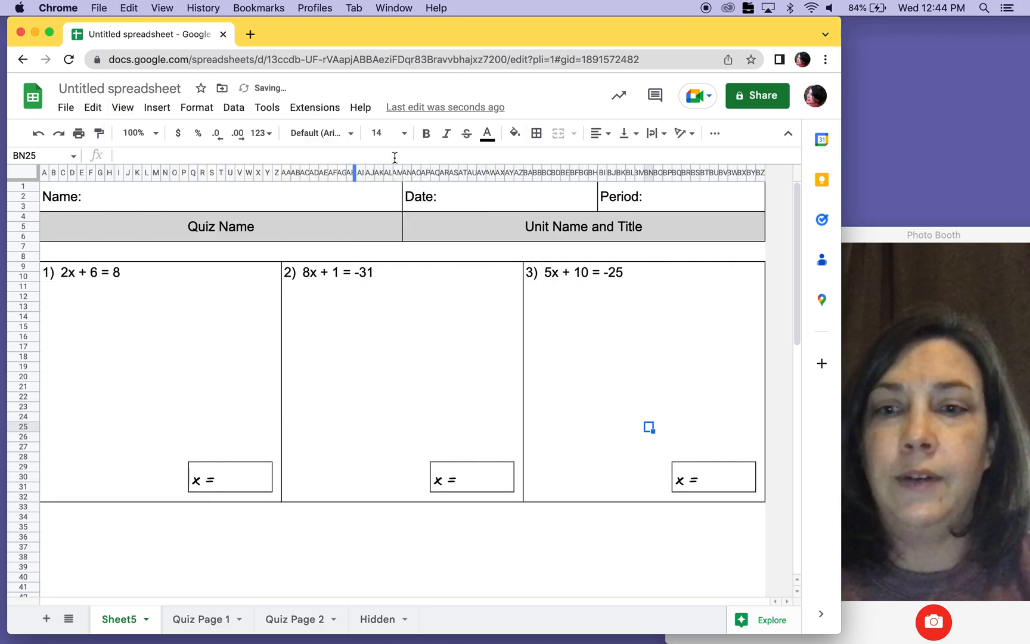
left_click(79, 133)
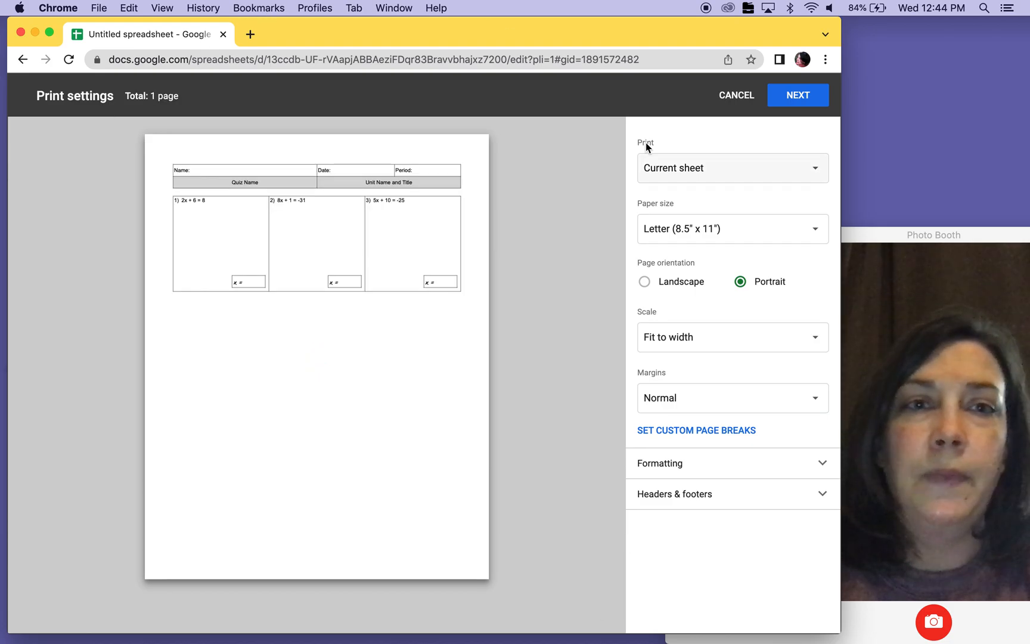
left_click(742, 95)
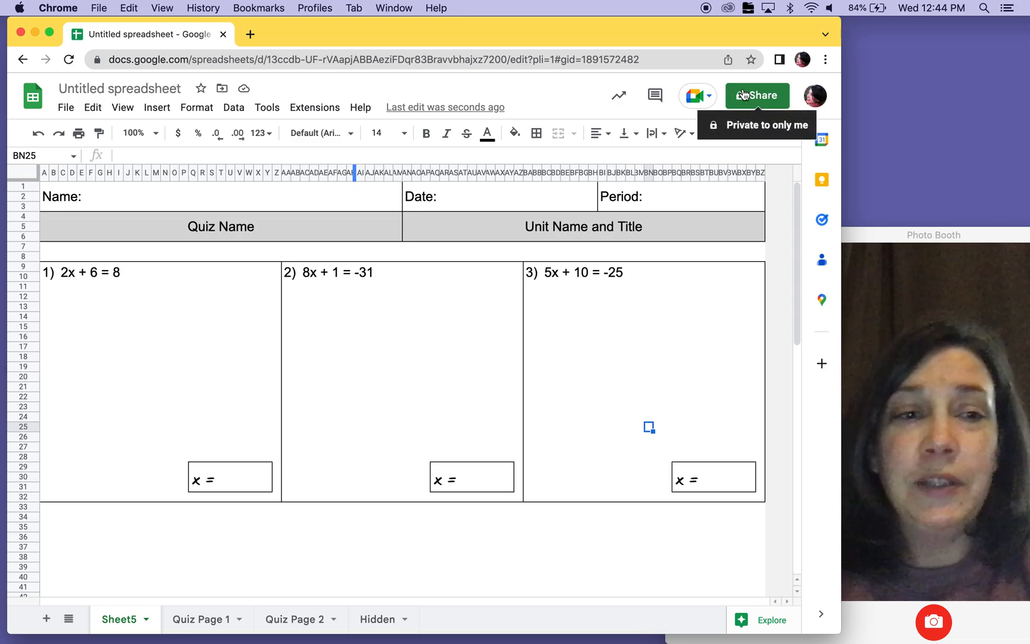
- Show the gridlines on Sheet5 again
left_click(124, 108)
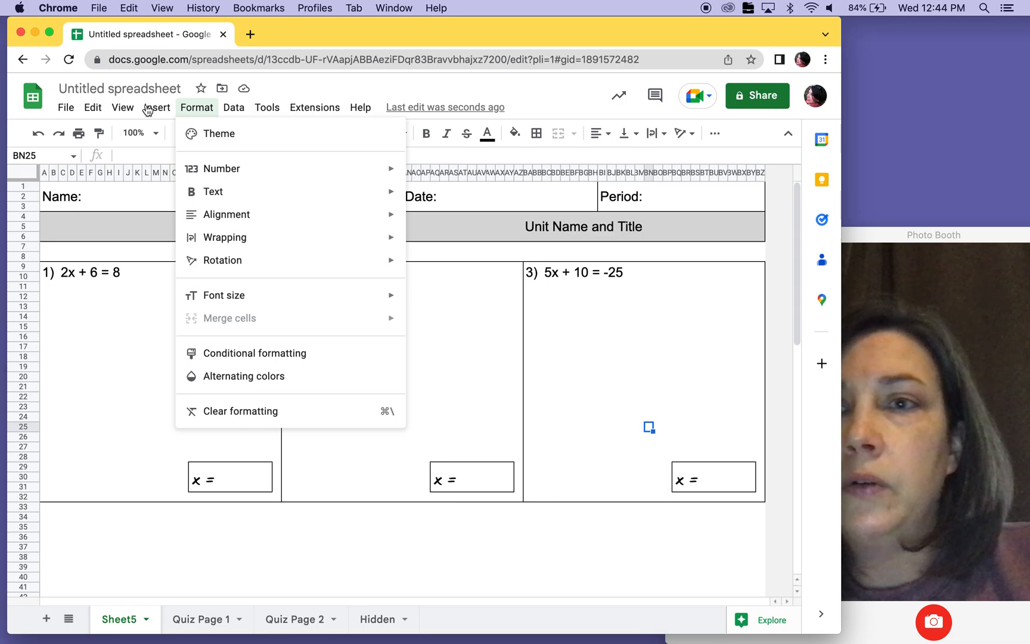
mouse_move(122, 108)
mouse_move(324, 133)
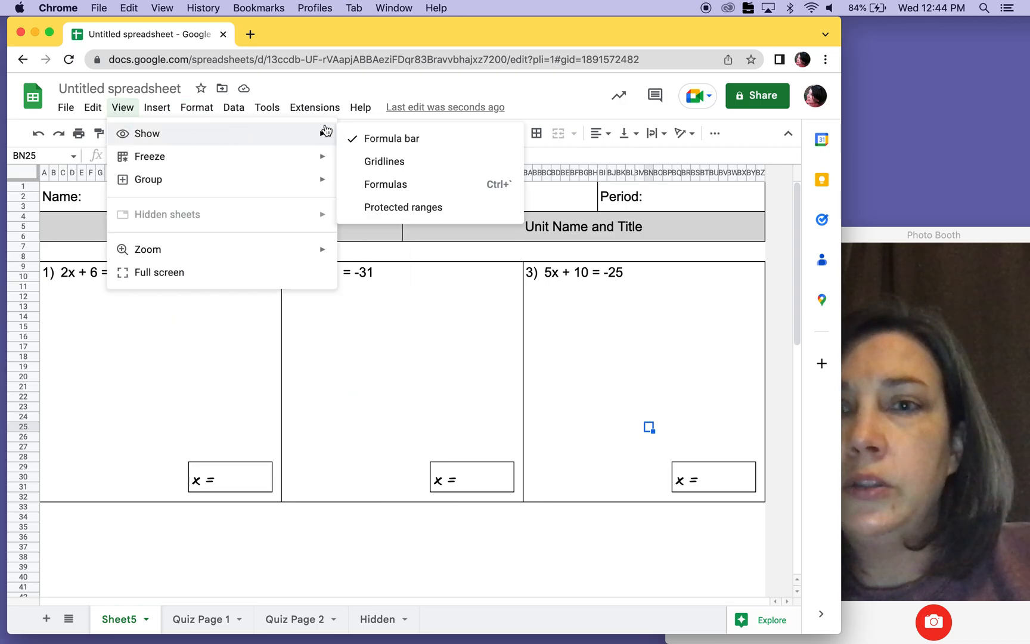
left_click(372, 164)
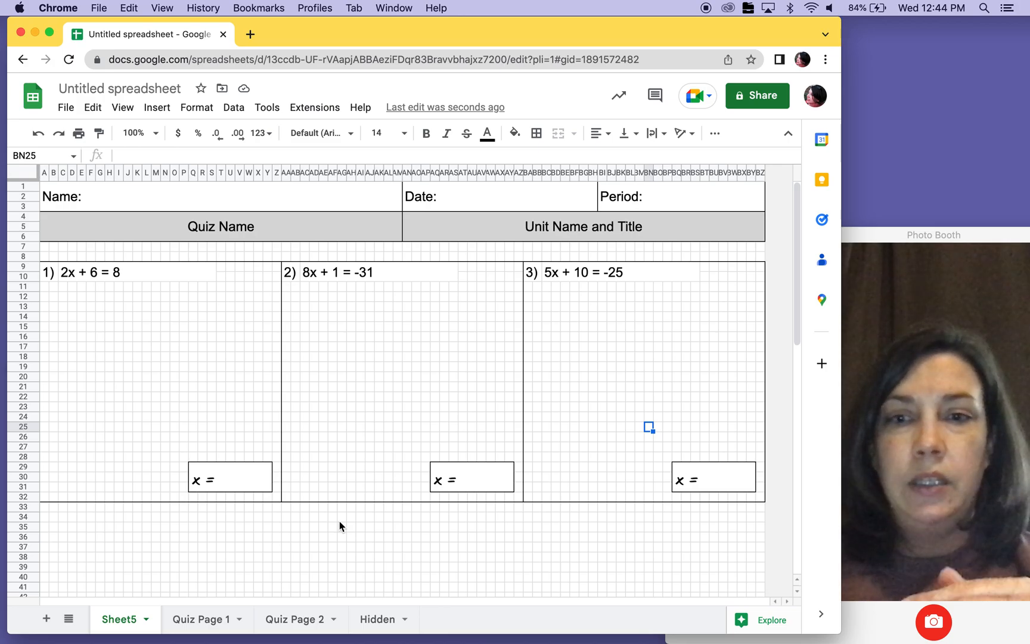
- Examine the Quiz Page 2 grid, compare it with the quiz layout on Sheet5, and return to Quiz Page 2
left_click(290, 624)
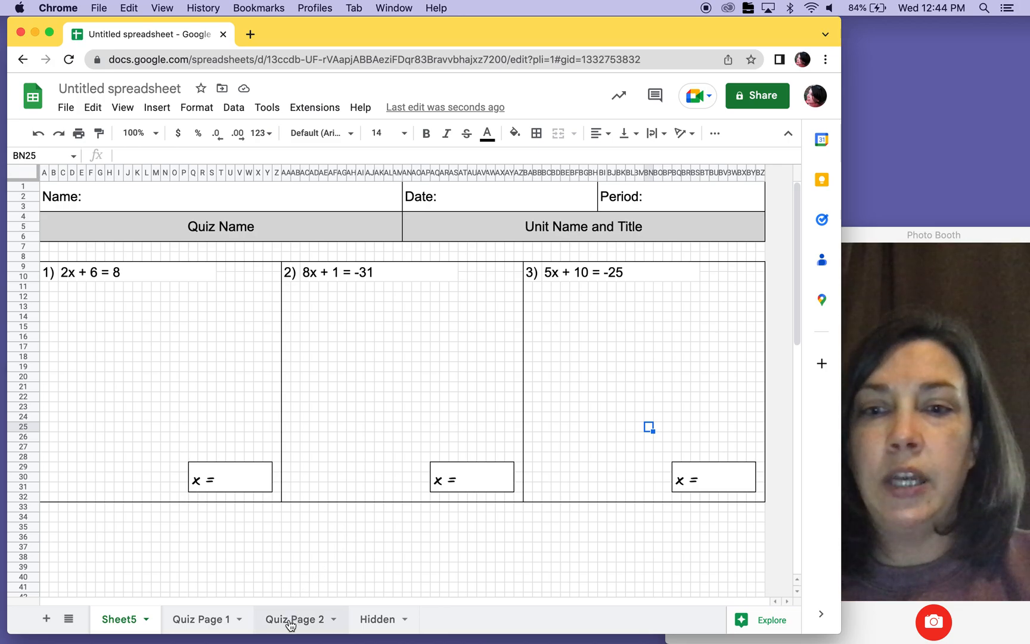
scroll(224, 383, "down", 15)
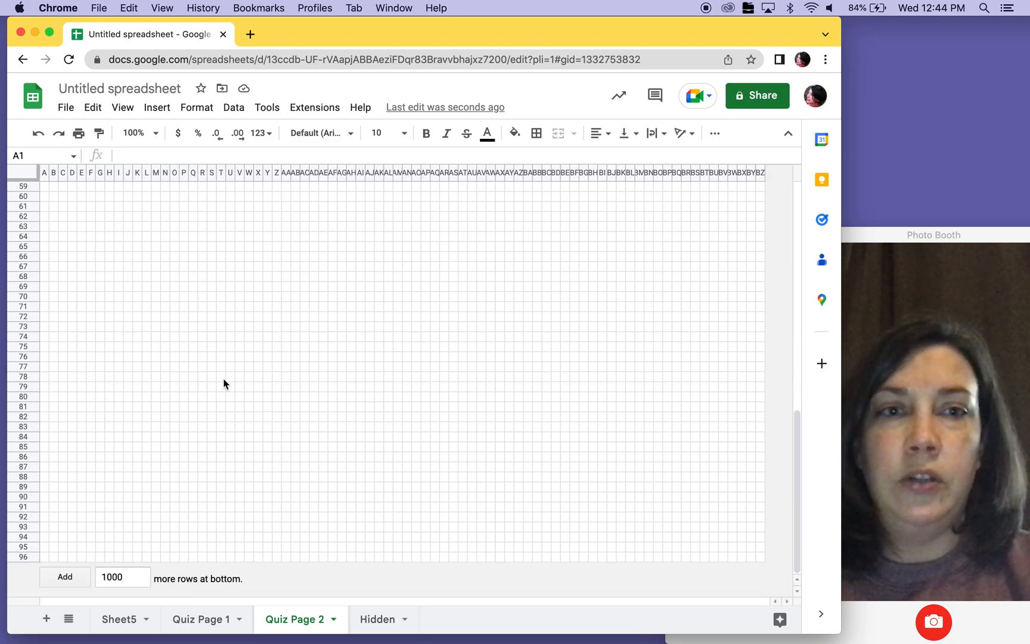
scroll(223, 383, "up", 15)
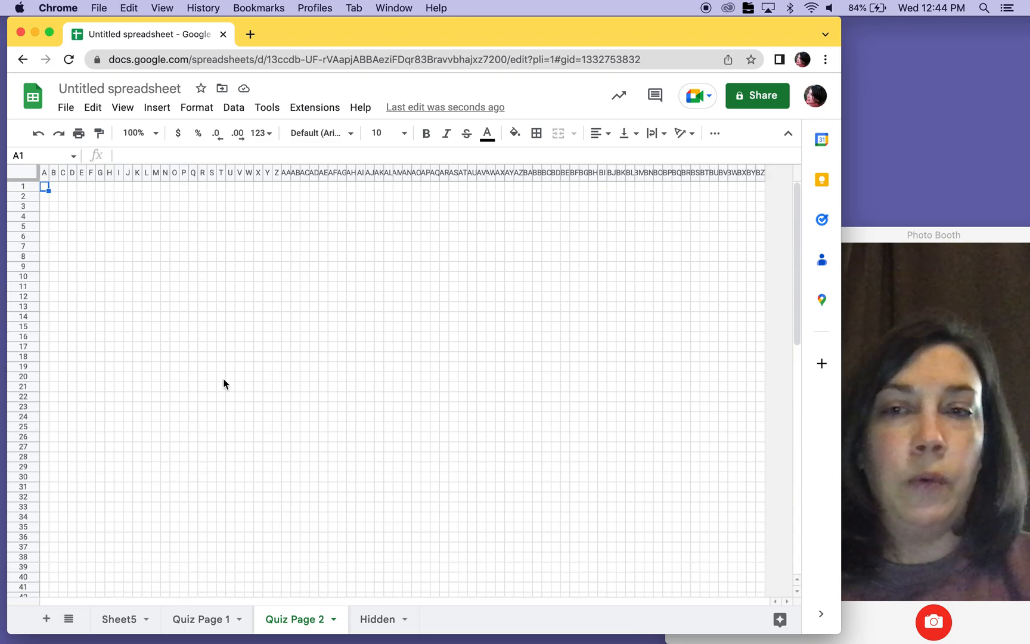
left_click(130, 621)
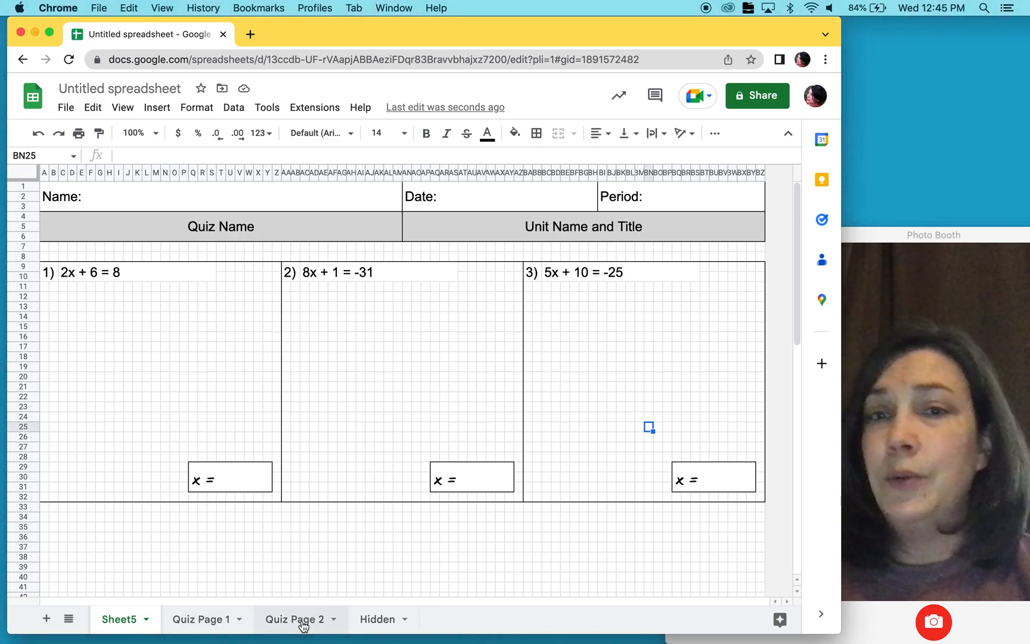
left_click(303, 623)
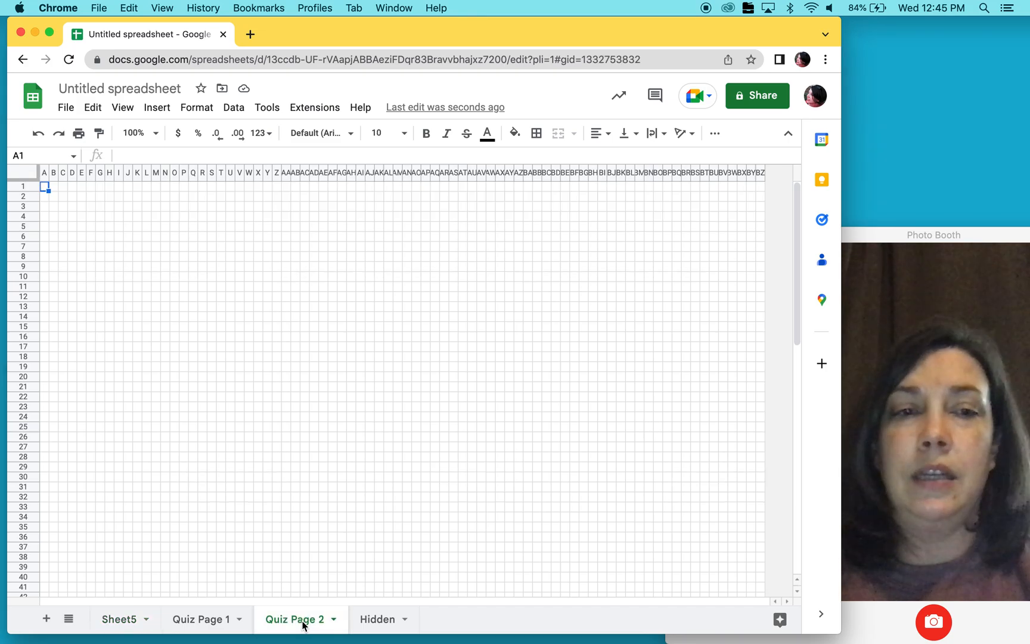